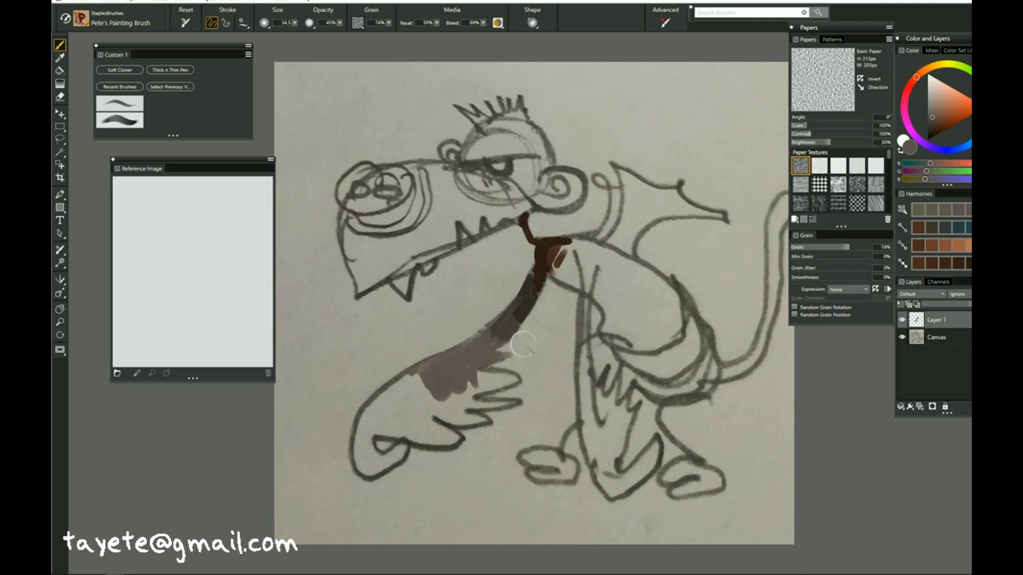
# - Paint the creature's hairy forearm down to the hand with blended dark brown and grey-brown strokes
pyautogui.click(933, 121)
pyautogui.moveTo(397, 393)
pyautogui.mouseDown()
pyautogui.moveTo(429, 426)
pyautogui.moveTo(363, 424)
pyautogui.moveTo(365, 456)
pyautogui.moveTo(426, 440)
pyautogui.mouseUp()
pyautogui.click(920, 74)
pyautogui.click(935, 123)
pyautogui.click(922, 72)
pyautogui.click(935, 125)
pyautogui.click(919, 74)
pyautogui.click(934, 127)
pyautogui.moveTo(438, 400); pyautogui.dragTo(462, 418)
pyautogui.moveTo(368, 450); pyautogui.dragTo(368, 462)
pyautogui.moveTo(433, 410); pyautogui.dragTo(440, 409)
pyautogui.moveTo(394, 445)
pyautogui.mouseDown()
pyautogui.moveTo(360, 464)
pyautogui.moveTo(389, 456)
pyautogui.moveTo(436, 387)
pyautogui.moveTo(423, 437)
pyautogui.moveTo(467, 413)
pyautogui.moveTo(462, 398)
pyautogui.moveTo(496, 421)
pyautogui.mouseUp()
# - Paint the fur tufts along the forearm's edge in brown and darken the fingertip area
pyautogui.click(933, 123)
pyautogui.click(916, 77)
pyautogui.click(933, 126)
pyautogui.click(932, 123)
pyautogui.moveTo(471, 367)
pyautogui.mouseDown()
pyautogui.moveTo(480, 396)
pyautogui.moveTo(519, 379)
pyautogui.mouseUp()
pyautogui.click(932, 121)
pyautogui.click(921, 74)
pyautogui.moveTo(453, 399)
pyautogui.mouseDown()
pyautogui.moveTo(474, 393)
pyautogui.moveTo(456, 418)
pyautogui.moveTo(443, 385)
pyautogui.moveTo(439, 411)
pyautogui.mouseUp()
pyautogui.keyDown('alt'); pyautogui.click(447, 397); pyautogui.keyUp('alt')
pyautogui.moveTo(372, 444); pyautogui.dragTo(366, 452)
# - Refine the forearm's fur tufts with a warmer, olive-tinted brown
pyautogui.click(937, 124)
pyautogui.moveTo(462, 377)
pyautogui.mouseDown()
pyautogui.moveTo(452, 369)
pyautogui.moveTo(481, 379)
pyautogui.mouseUp()
pyautogui.click(928, 69)
pyautogui.click(934, 122)
pyautogui.hotkey('ctrl', '-')
pyautogui.scroll(-2, 397, 438)
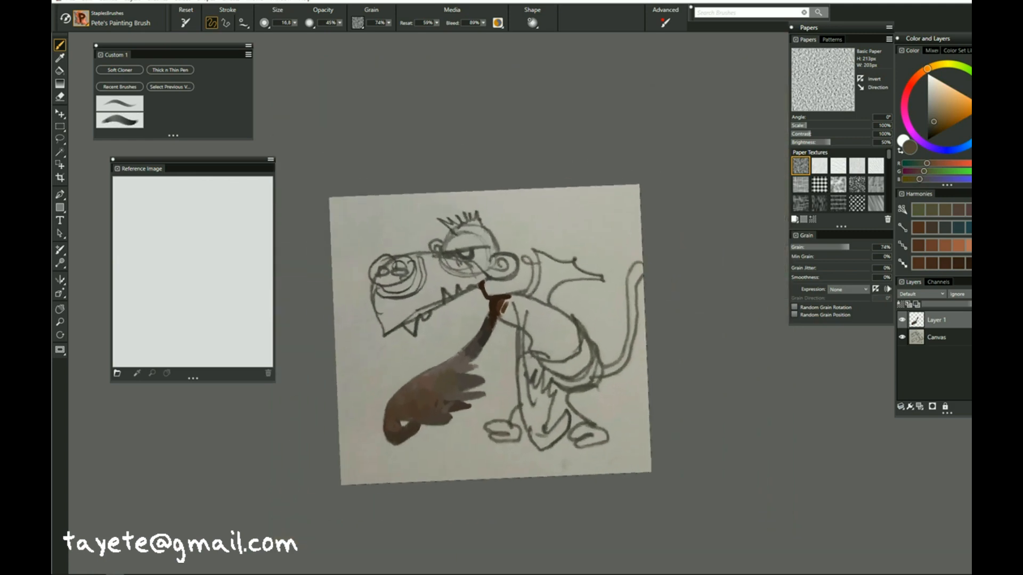
# - Fill the nostrils with dark brown and block in light orange around the nose folds and snout tip
pyautogui.click(969, 246)
pyautogui.moveTo(377, 292)
pyautogui.mouseDown()
pyautogui.moveTo(390, 305)
pyautogui.moveTo(414, 301)
pyautogui.mouseUp()
pyautogui.click(958, 263)
pyautogui.press('[')
pyautogui.moveTo(392, 256)
pyautogui.mouseDown()
pyautogui.moveTo(372, 280)
pyautogui.moveTo(406, 260)
pyautogui.moveTo(423, 270)
pyautogui.moveTo(417, 257)
pyautogui.mouseUp()
pyautogui.moveTo(422, 257)
pyautogui.mouseDown()
pyautogui.moveTo(408, 297)
pyautogui.moveTo(418, 263)
pyautogui.moveTo(410, 290)
pyautogui.moveTo(422, 279)
pyautogui.mouseUp()
pyautogui.keyDown('alt'); pyautogui.click(505, 307); pyautogui.keyUp('alt')
pyautogui.press(']')
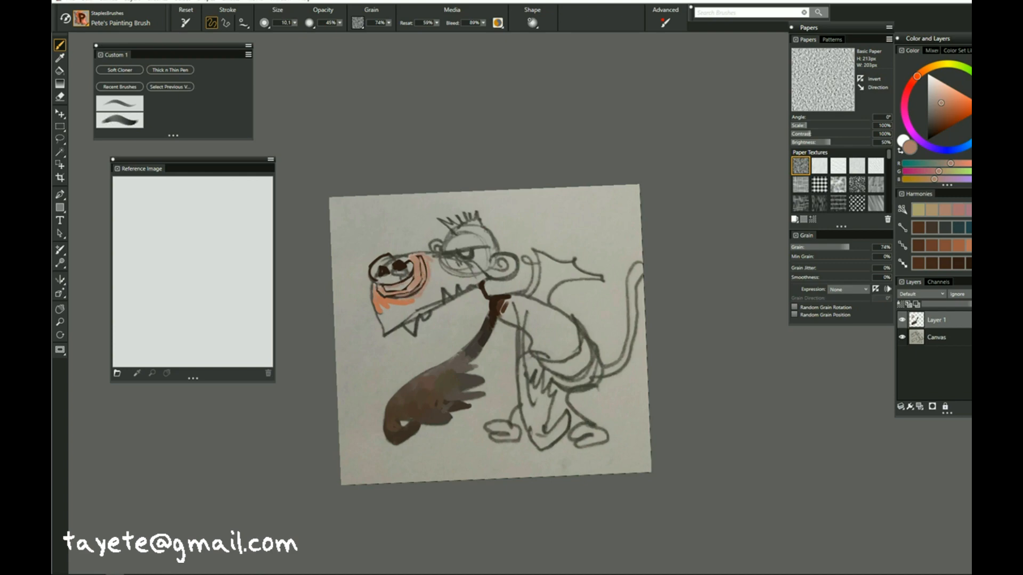
# - Block in the snout, jaw and lower eye area with orange tones and outline the eye in dark brown
pyautogui.click(954, 106)
pyautogui.moveTo(469, 320); pyautogui.dragTo(479, 318)
pyautogui.moveTo(378, 302)
pyautogui.mouseDown()
pyautogui.moveTo(389, 319)
pyautogui.moveTo(431, 295)
pyautogui.mouseUp()
pyautogui.keyDown('alt'); pyautogui.click(503, 307); pyautogui.keyUp('alt')
pyautogui.moveTo(381, 313)
pyautogui.mouseDown()
pyautogui.moveTo(386, 329)
pyautogui.moveTo(427, 306)
pyautogui.moveTo(469, 253)
pyautogui.moveTo(485, 277)
pyautogui.moveTo(452, 269)
pyautogui.moveTo(485, 252)
pyautogui.mouseUp()
pyautogui.click(959, 249)
pyautogui.click(960, 264)
pyautogui.click(959, 246)
pyautogui.press(']')
pyautogui.click(949, 110)
pyautogui.click(944, 246)
pyautogui.click(959, 263)
pyautogui.press('[')
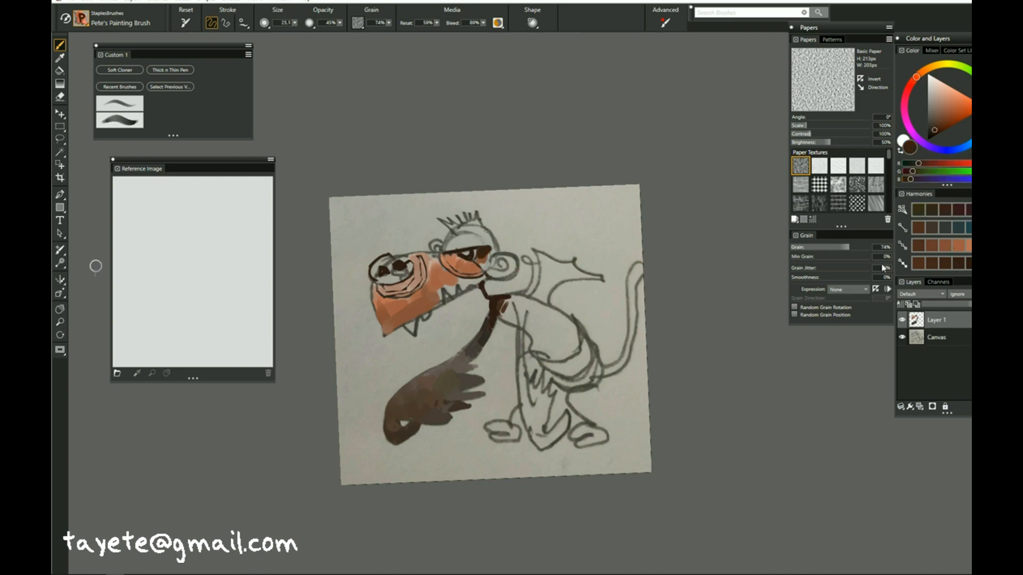
# - Paint the forehead and upper eyelid orange and shade inside the eye with brown
pyautogui.keyDown('alt'); pyautogui.click(481, 274); pyautogui.keyUp('alt')
pyautogui.click(958, 245)
pyautogui.press(']')
pyautogui.moveTo(444, 247)
pyautogui.mouseDown()
pyautogui.moveTo(487, 244)
pyautogui.moveTo(454, 239)
pyautogui.moveTo(485, 237)
pyautogui.moveTo(469, 232)
pyautogui.moveTo(494, 249)
pyautogui.mouseUp()
pyautogui.keyDown('alt'); pyautogui.click(448, 246); pyautogui.keyUp('alt')
pyautogui.click(945, 245)
pyautogui.click(957, 245)
pyautogui.click(958, 246)
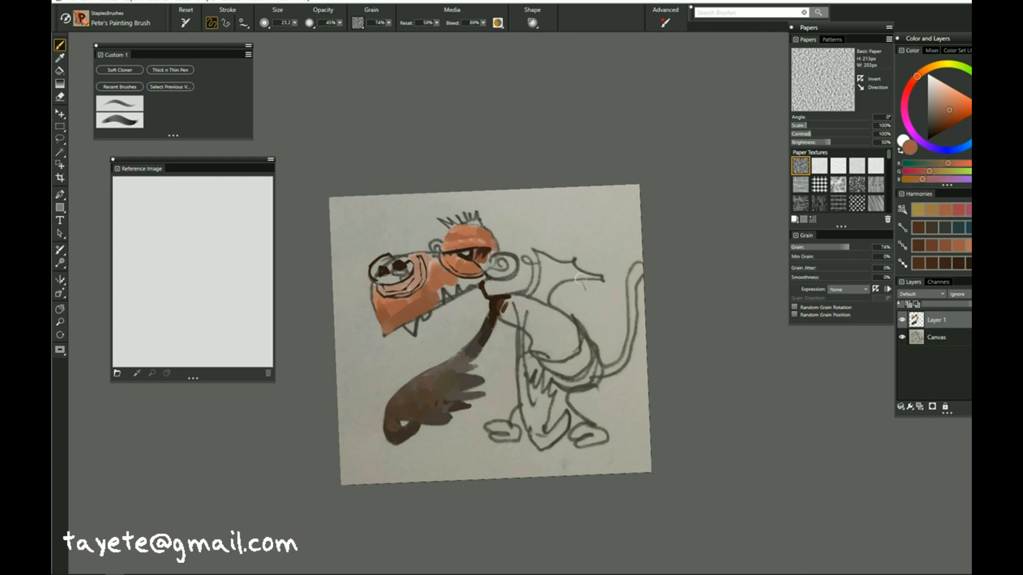
# - Paint the near ear in muted red with a dark spiral at its centre
pyautogui.moveTo(493, 259)
pyautogui.mouseDown()
pyautogui.moveTo(512, 265)
pyautogui.moveTo(510, 257)
pyautogui.moveTo(494, 276)
pyautogui.moveTo(508, 260)
pyautogui.moveTo(499, 257)
pyautogui.moveTo(507, 267)
pyautogui.mouseUp()
pyautogui.click(911, 84)
pyautogui.click(943, 114)
pyautogui.click(909, 88)
pyautogui.click(968, 263)
pyautogui.press('[')
pyautogui.click(908, 88)
pyautogui.click(947, 119)
pyautogui.press(']')
pyautogui.press(']')
pyautogui.keyDown('alt'); pyautogui.click(509, 267); pyautogui.keyUp('alt')
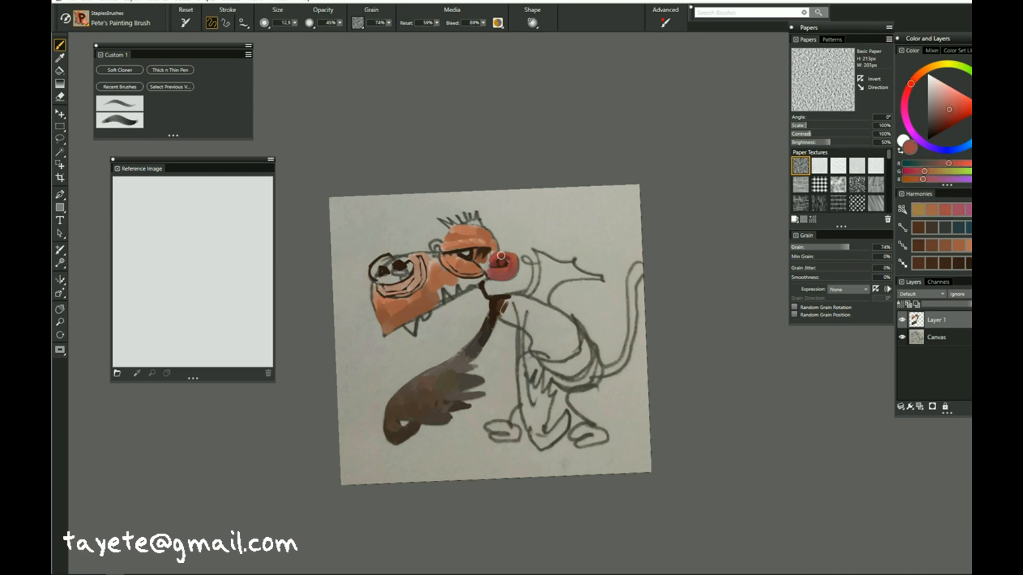
# - Brighten the near ear with lighter red strokes and paint the far ear dark red
pyautogui.click(956, 99)
pyautogui.moveTo(511, 256); pyautogui.dragTo(501, 264)
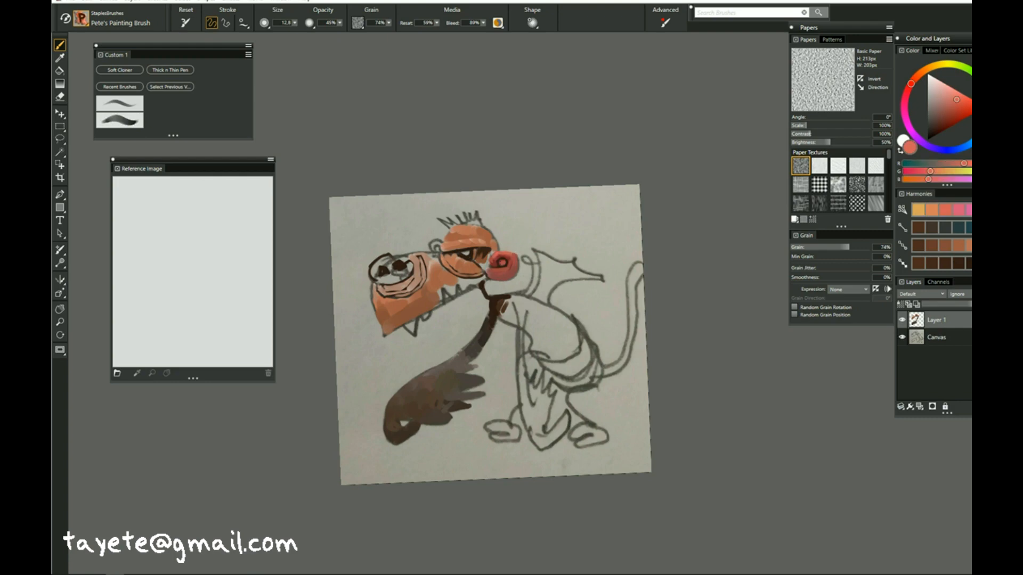
pyautogui.moveTo(509, 264); pyautogui.dragTo(493, 265)
pyautogui.keyDown('alt'); pyautogui.click(499, 267); pyautogui.keyUp('alt')
pyautogui.moveTo(432, 246); pyautogui.dragTo(441, 251)
# - Paint the hair tufts on the head in brown-orange and touch up the snout bridge below the far ear
pyautogui.keyDown('alt'); pyautogui.click(486, 250); pyautogui.keyUp('alt')
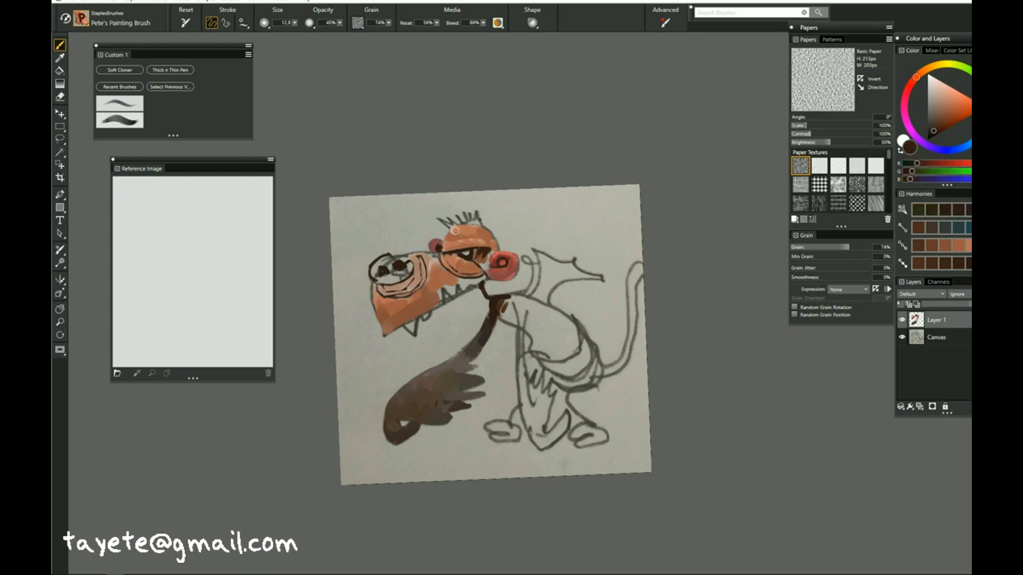
pyautogui.keyDown('alt'); pyautogui.click(486, 230); pyautogui.keyUp('alt')
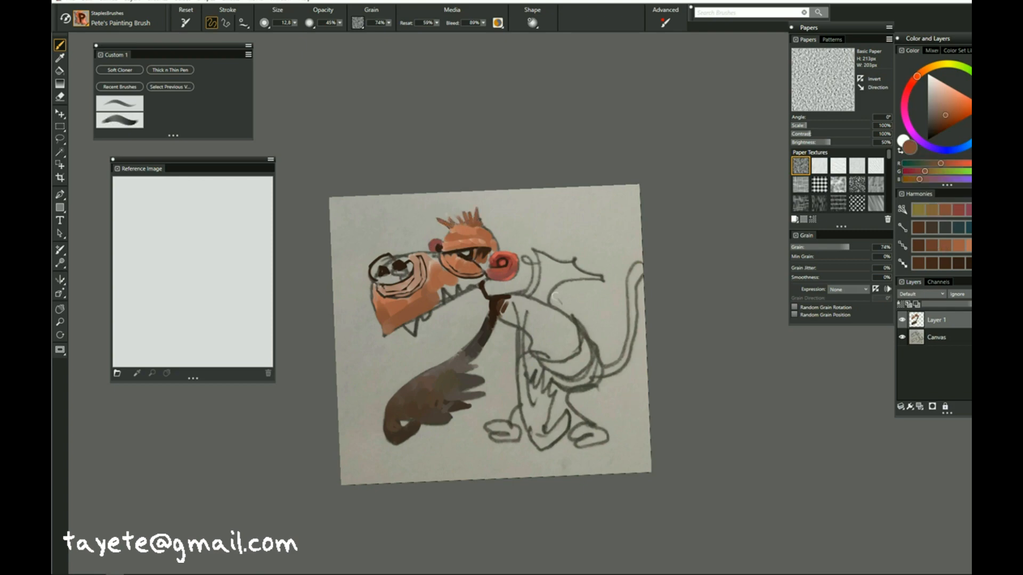
pyautogui.keyDown('alt'); pyautogui.click(440, 271); pyautogui.keyUp('alt')
pyautogui.moveTo(429, 256); pyautogui.dragTo(437, 266)
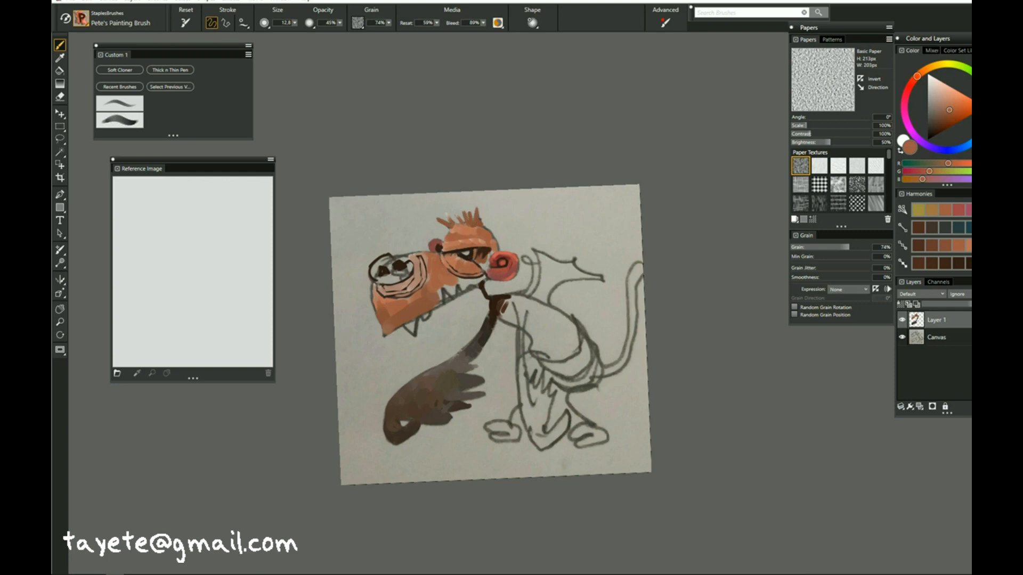
# - Blend orange tones over the snout and jaw with the Speckle Grainy Hard Drip brush
pyautogui.click(128, 127)
pyautogui.click(920, 73)
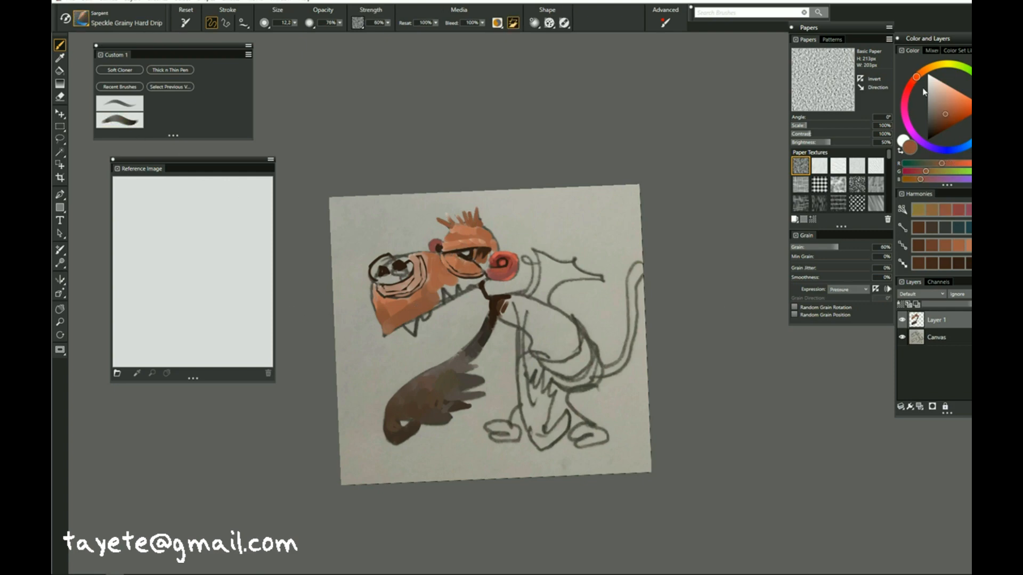
pyautogui.click(948, 115)
pyautogui.moveTo(395, 320); pyautogui.dragTo(400, 321)
pyautogui.moveTo(380, 307)
pyautogui.mouseDown()
pyautogui.moveTo(400, 310)
pyautogui.moveTo(387, 327)
pyautogui.mouseUp()
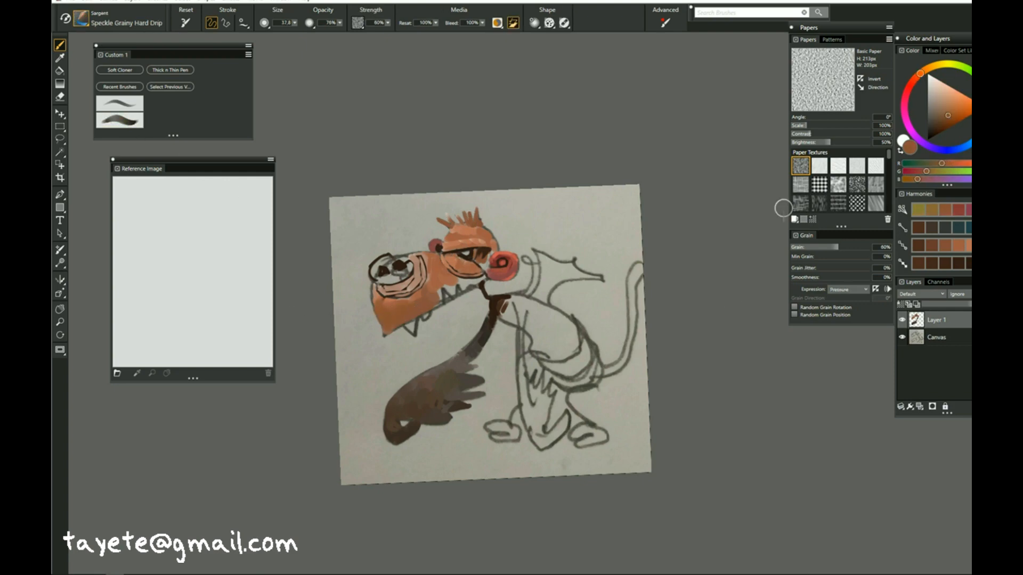
pyautogui.click(917, 77)
pyautogui.click(951, 111)
pyautogui.click(956, 106)
pyautogui.moveTo(397, 305); pyautogui.dragTo(390, 309)
pyautogui.click(953, 112)
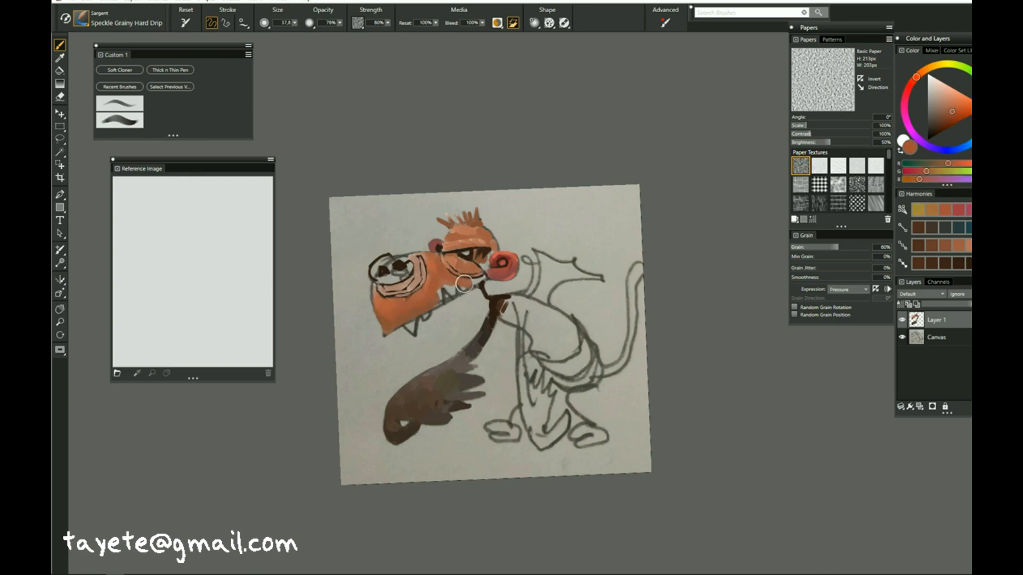
# - Paint the nose in blue with patches of dark red sampled from the near ear
pyautogui.click(956, 150)
pyautogui.click(948, 121)
pyautogui.moveTo(375, 271)
pyautogui.mouseDown()
pyautogui.moveTo(385, 261)
pyautogui.moveTo(393, 272)
pyautogui.mouseUp()
pyautogui.moveTo(479, 310); pyautogui.dragTo(483, 311)
pyautogui.moveTo(377, 265)
pyautogui.mouseDown()
pyautogui.moveTo(407, 270)
pyautogui.moveTo(388, 281)
pyautogui.moveTo(402, 274)
pyautogui.moveTo(413, 243)
pyautogui.moveTo(381, 276)
pyautogui.moveTo(410, 270)
pyautogui.moveTo(384, 273)
pyautogui.mouseUp()
pyautogui.click(947, 109)
pyautogui.keyDown('alt'); pyautogui.click(495, 274); pyautogui.keyUp('alt')
pyautogui.moveTo(416, 243)
pyautogui.mouseDown()
pyautogui.moveTo(431, 267)
pyautogui.moveTo(380, 262)
pyautogui.mouseUp()
pyautogui.moveTo(406, 268)
pyautogui.mouseDown()
pyautogui.moveTo(511, 261)
pyautogui.moveTo(385, 269)
pyautogui.mouseUp()
pyautogui.keyDown('alt'); pyautogui.click(494, 274); pyautogui.keyUp('alt')
pyautogui.scroll(-2, 493, 333)
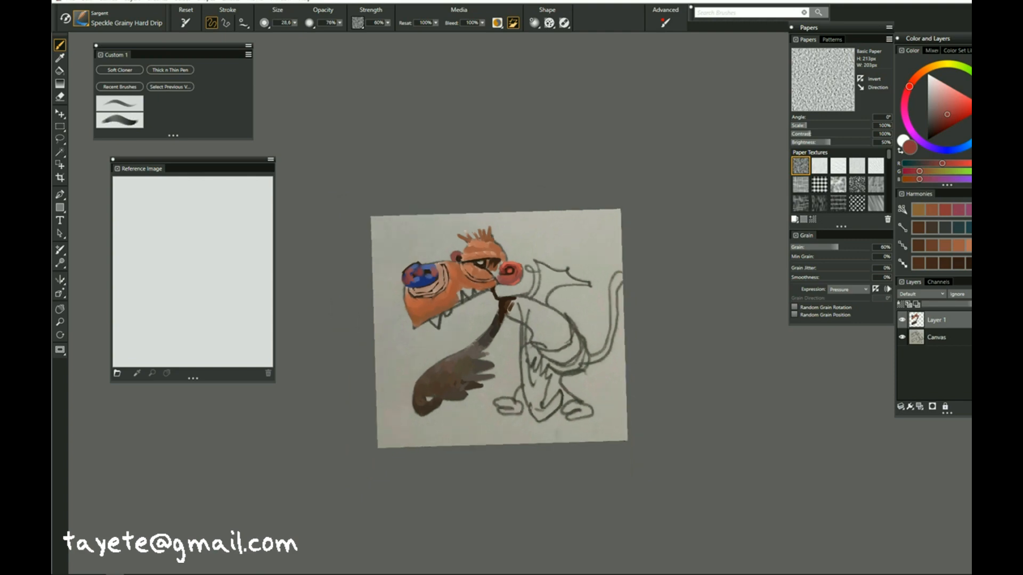
# - Darken the lower jaw edge and the gums above the teeth with reddish brown
pyautogui.scroll(3, 493, 333)
pyautogui.keyDown('alt'); pyautogui.click(381, 303); pyautogui.keyUp('alt')
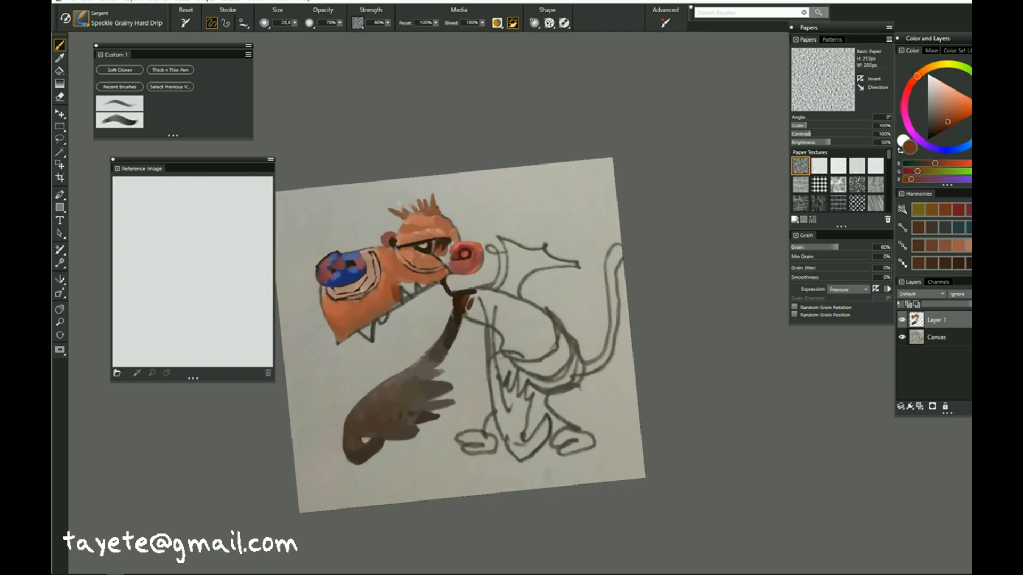
pyautogui.moveTo(417, 288); pyautogui.dragTo(415, 294)
pyautogui.moveTo(340, 338); pyautogui.dragTo(363, 326)
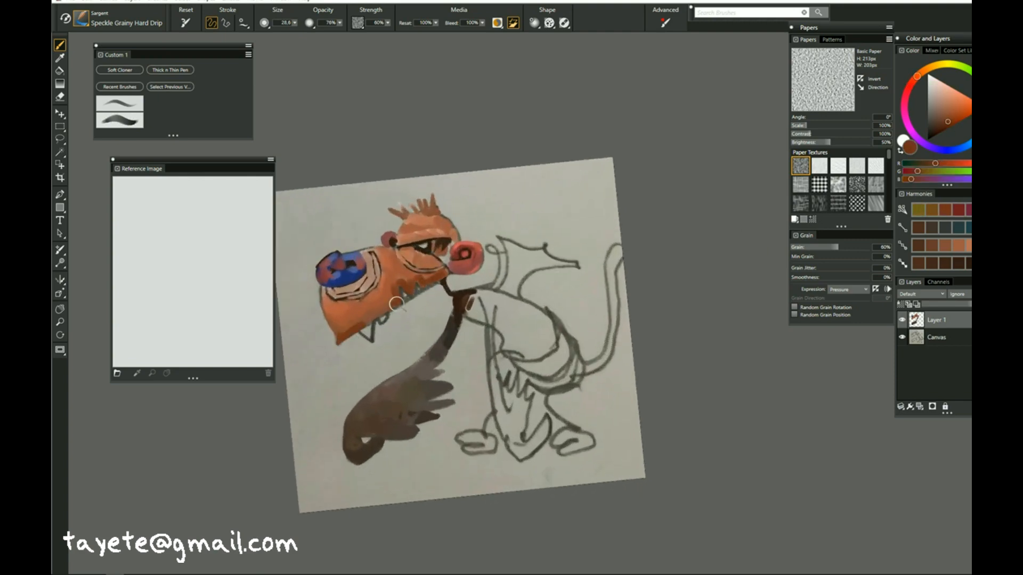
pyautogui.click(129, 105)
pyautogui.press('/')
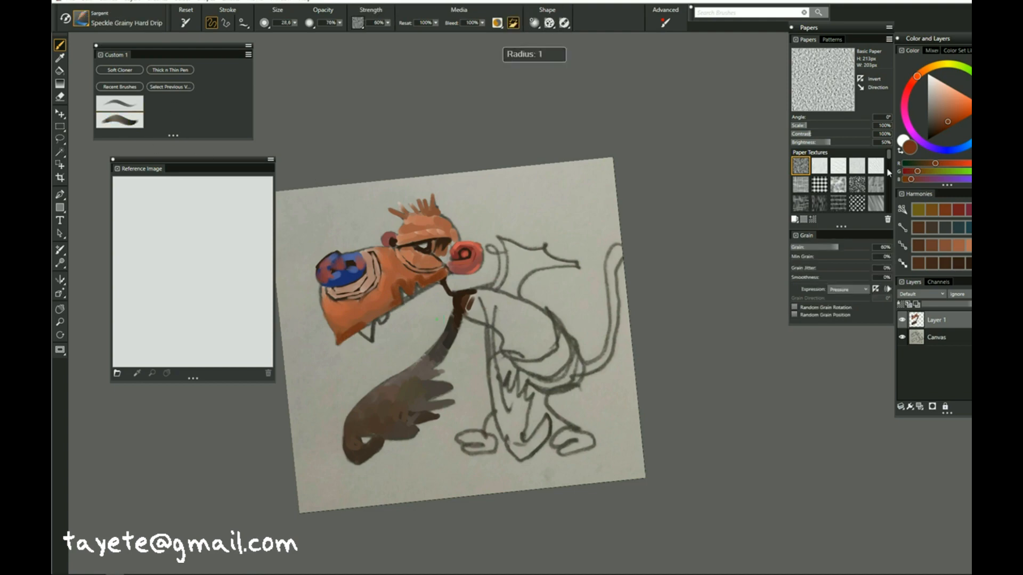
# - Soften the jaw tip and lower snout with muted tan and brown strokes
pyautogui.keyDown('alt'); pyautogui.click(355, 318); pyautogui.keyUp('alt')
pyautogui.keyDown('alt'); pyautogui.click(344, 322); pyautogui.keyUp('alt')
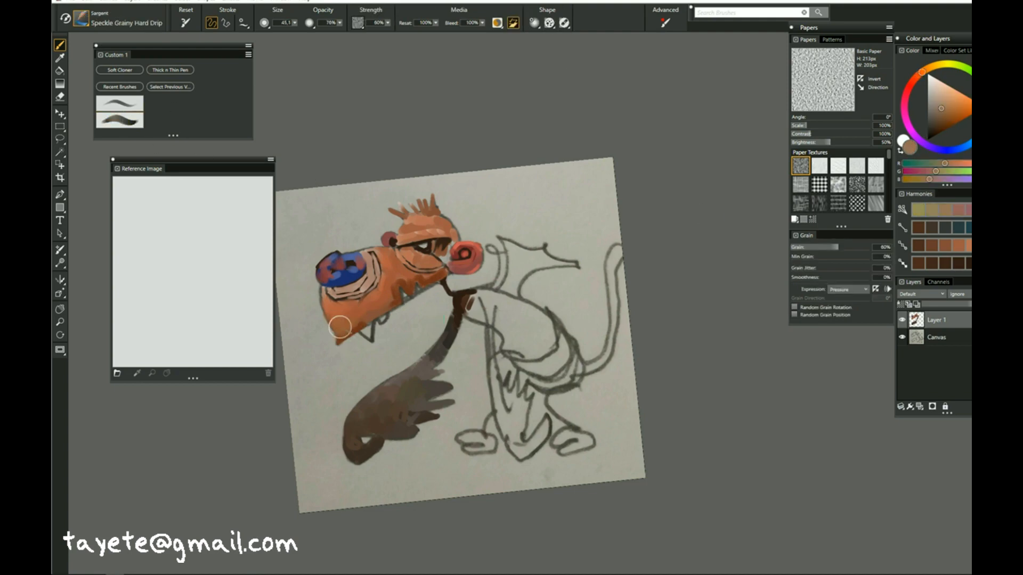
pyautogui.click(948, 117)
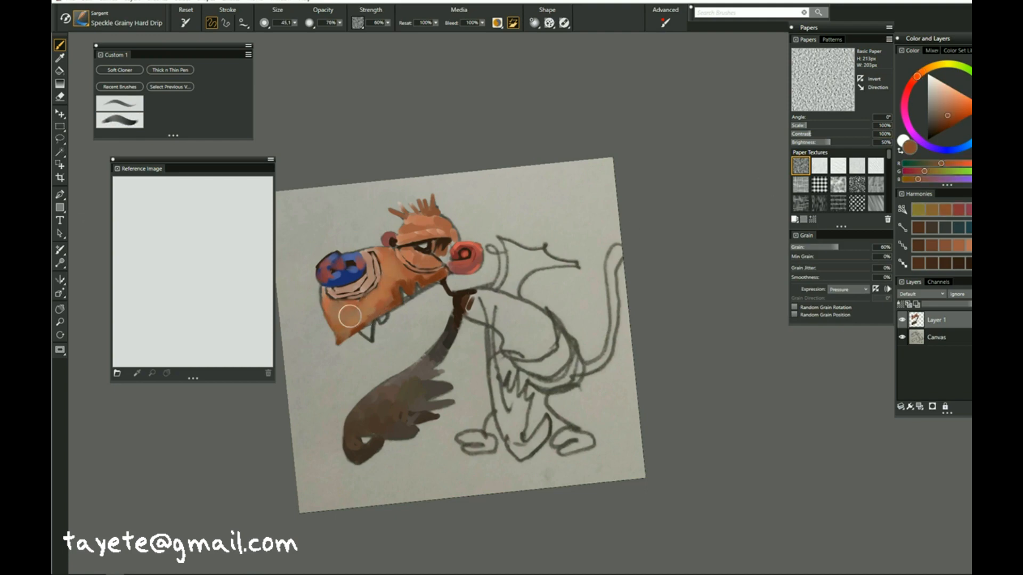
pyautogui.keyDown('alt'); pyautogui.click(365, 314); pyautogui.keyUp('alt')
pyautogui.click(941, 105)
pyautogui.moveTo(349, 309)
pyautogui.mouseDown()
pyautogui.moveTo(407, 307)
pyautogui.moveTo(490, 256)
pyautogui.moveTo(339, 336)
pyautogui.mouseUp()
# - Paint the skin folds around the nose in warm tan with a smaller brush
pyautogui.click(942, 115)
pyautogui.click(947, 107)
pyautogui.moveTo(559, 225); pyautogui.dragTo(564, 226)
pyautogui.moveTo(947, 106); pyautogui.dragTo(946, 109)
pyautogui.moveTo(368, 256); pyautogui.dragTo(362, 288)
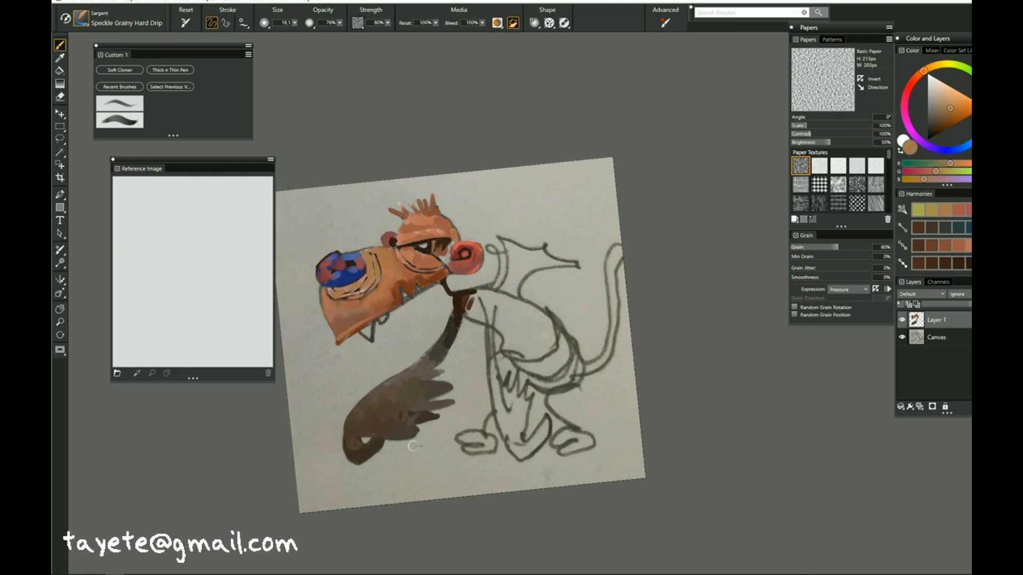
# - Add pale peach highlights along the top of the snout and the folds behind the nose
pyautogui.click(951, 95)
pyautogui.moveTo(375, 251); pyautogui.dragTo(389, 260)
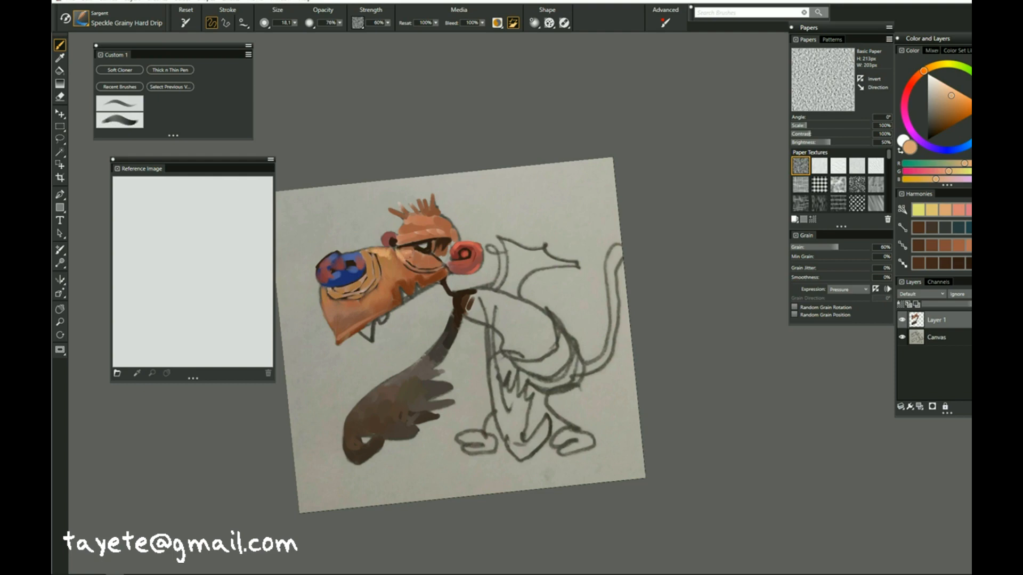
pyautogui.moveTo(372, 255); pyautogui.dragTo(375, 265)
# - Switch to the Pats custom brushes var brush and blend light orange tones over the snout
pyautogui.click(170, 70)
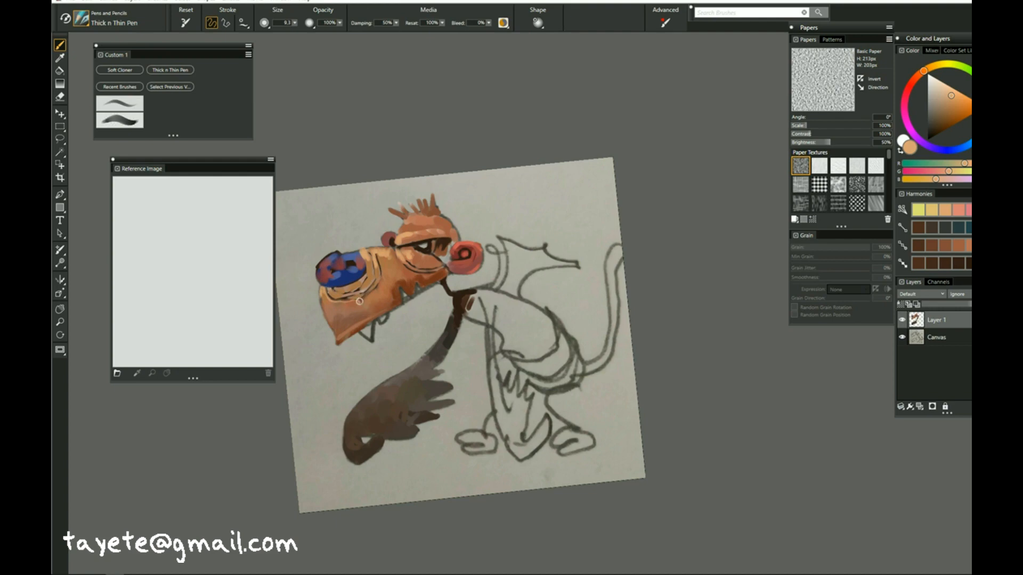
pyautogui.click(80, 18)
pyautogui.click(118, 295)
pyautogui.click(212, 256)
pyautogui.moveTo(363, 322); pyautogui.dragTo(367, 302)
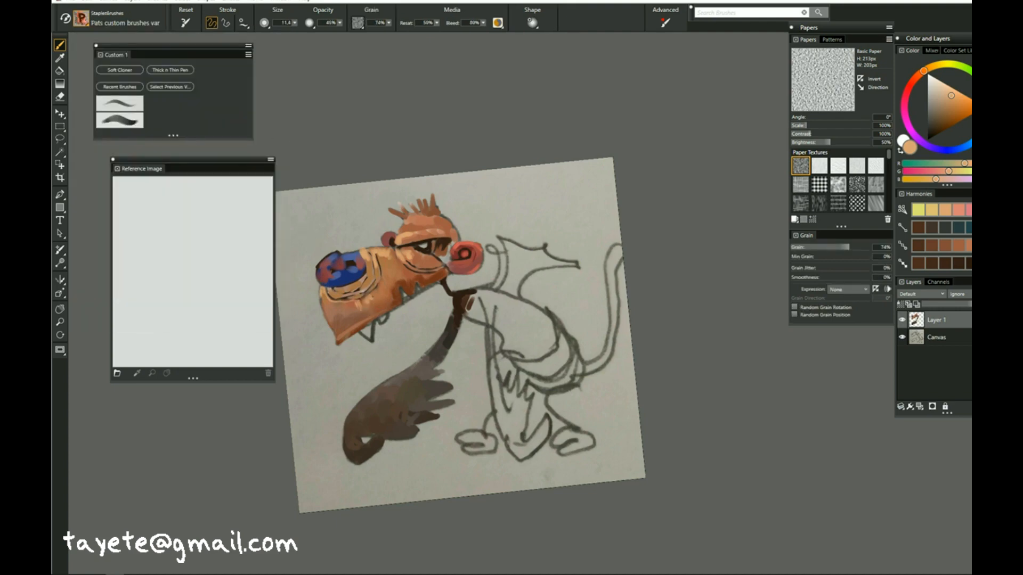
pyautogui.moveTo(923, 79); pyautogui.dragTo(920, 75)
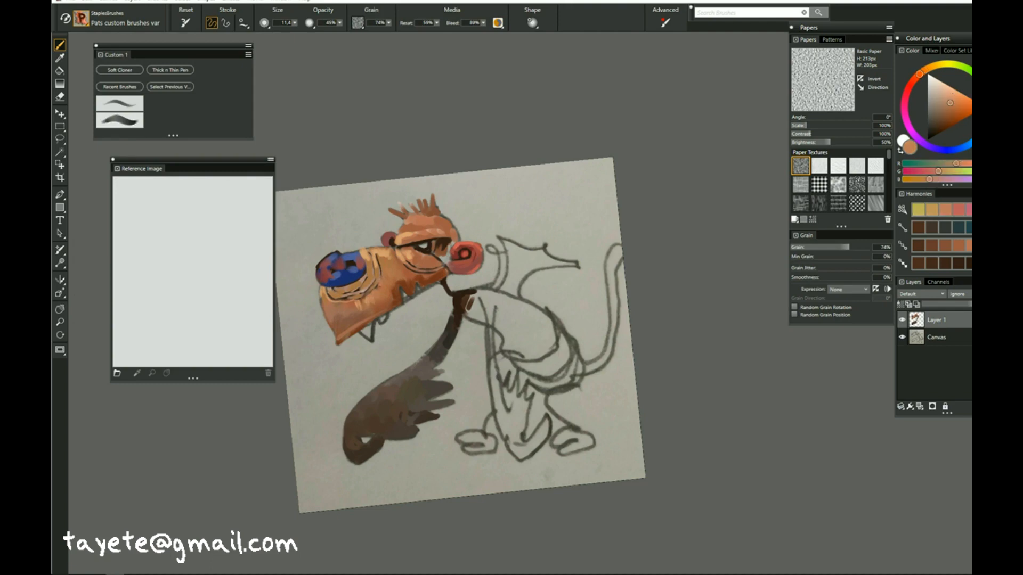
pyautogui.keyDown('alt'); pyautogui.click(410, 255); pyautogui.keyUp('alt')
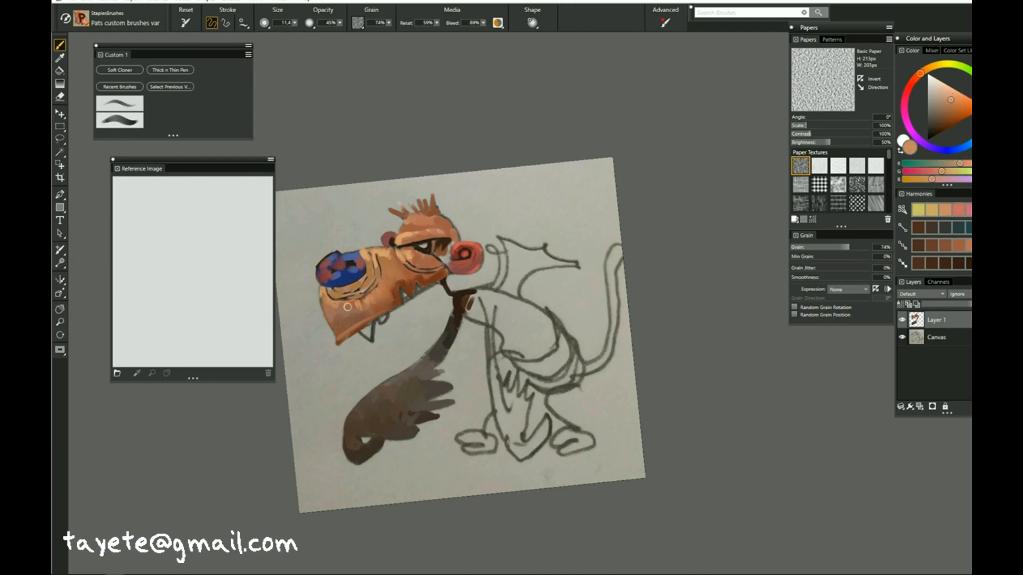
pyautogui.keyDown('alt'); pyautogui.click(395, 235); pyautogui.keyUp('alt')
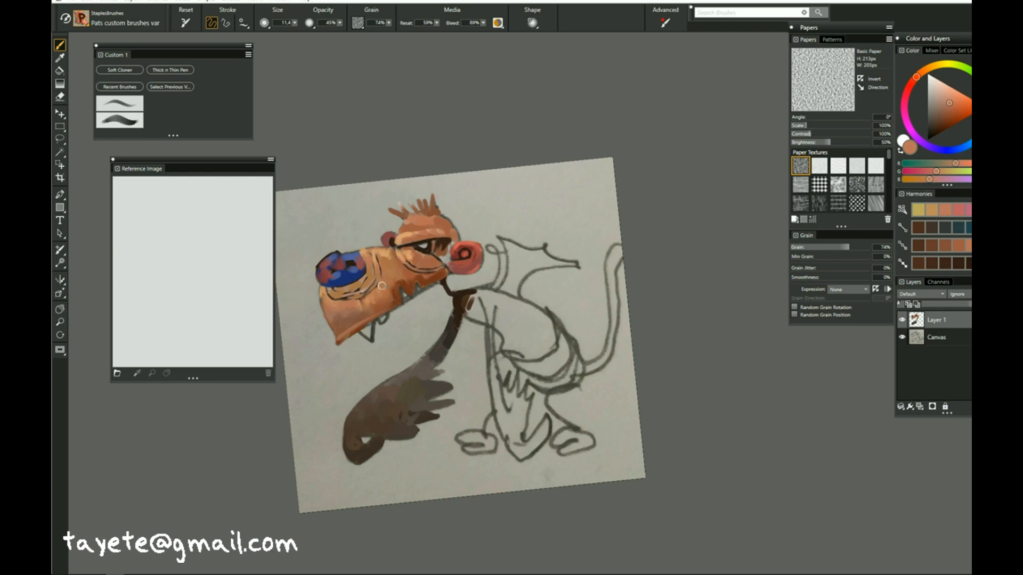
# - Refine the cheek and the nose folds with sampled orange and dark brown using a smaller brush
pyautogui.keyDown('alt'); pyautogui.click(422, 260); pyautogui.keyUp('alt')
pyautogui.moveTo(422, 261); pyautogui.dragTo(416, 289)
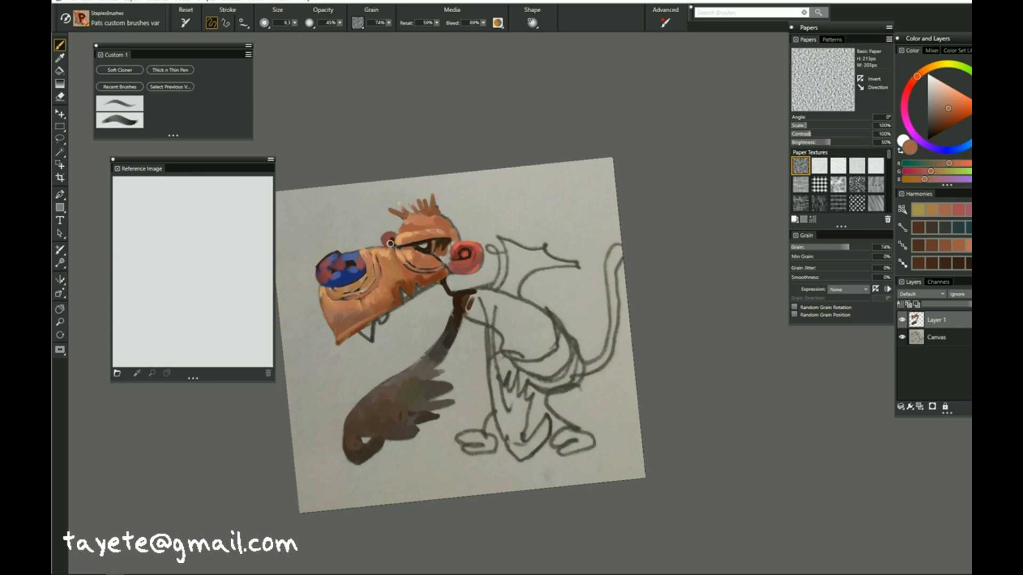
pyautogui.keyDown('alt'); pyautogui.click(330, 290); pyautogui.keyUp('alt')
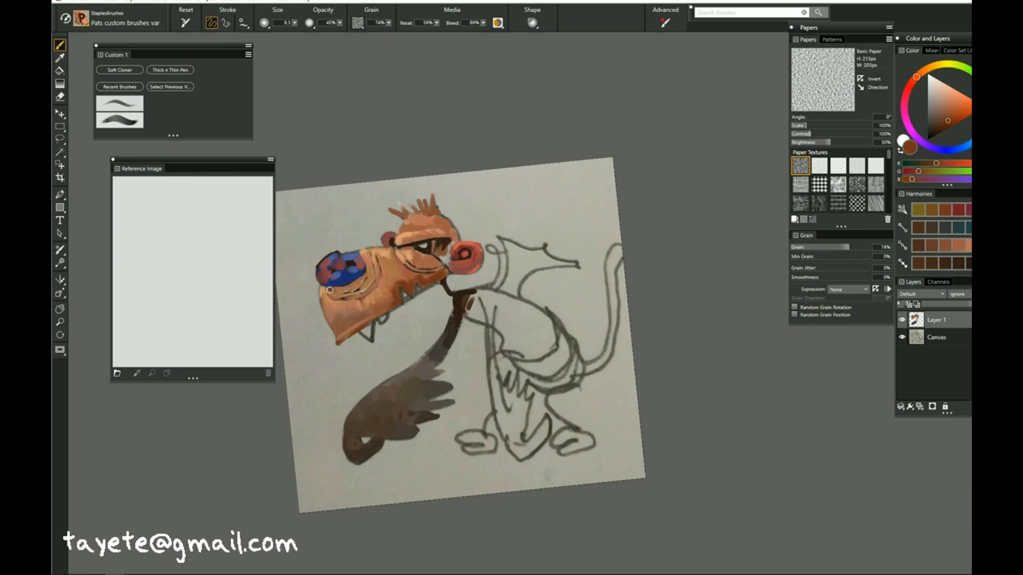
pyautogui.keyDown('alt'); pyautogui.click(330, 290); pyautogui.keyUp('alt')
pyautogui.moveTo(358, 284); pyautogui.dragTo(355, 286)
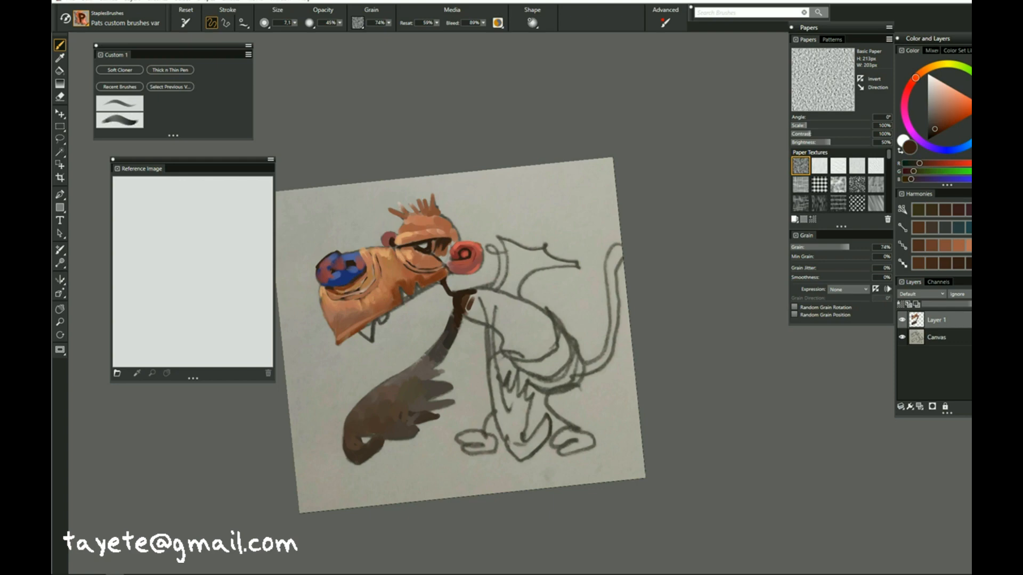
# - Blend the wrinkles around the nose with fine strokes of orange sampled from the snout
pyautogui.keyDown('alt'); pyautogui.click(381, 273); pyautogui.keyUp('alt')
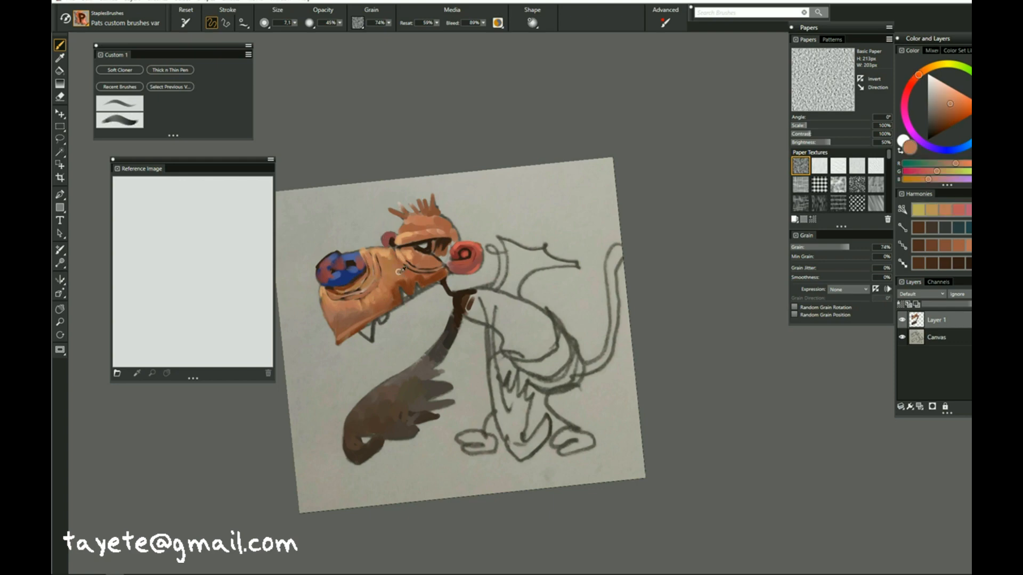
pyautogui.keyDown('alt'); pyautogui.click(371, 260); pyautogui.keyUp('alt')
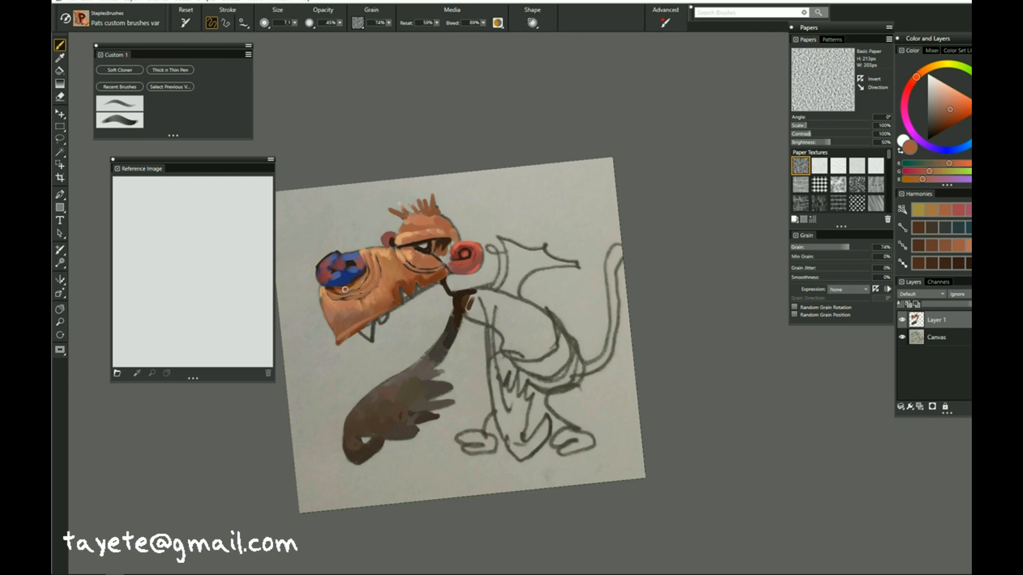
pyautogui.keyDown('alt'); pyautogui.click(363, 291); pyautogui.keyUp('alt')
pyautogui.keyDown('alt'); pyautogui.click(397, 262); pyautogui.keyUp('alt')
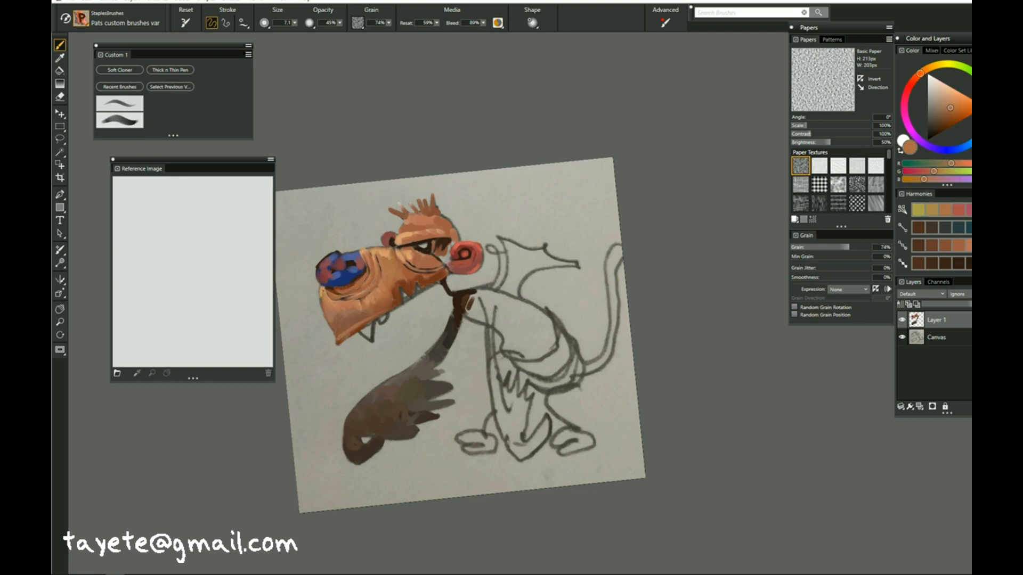
# - Smooth the top of the snout with a larger brush and light orange sampled from the face
pyautogui.click(135, 108)
pyautogui.click(120, 16)
pyautogui.click(75, 57)
pyautogui.click(66, 19)
pyautogui.keyDown('alt'); pyautogui.click(403, 256); pyautogui.keyUp('alt')
pyautogui.keyDown('alt'); pyautogui.click(387, 254); pyautogui.keyUp('alt')
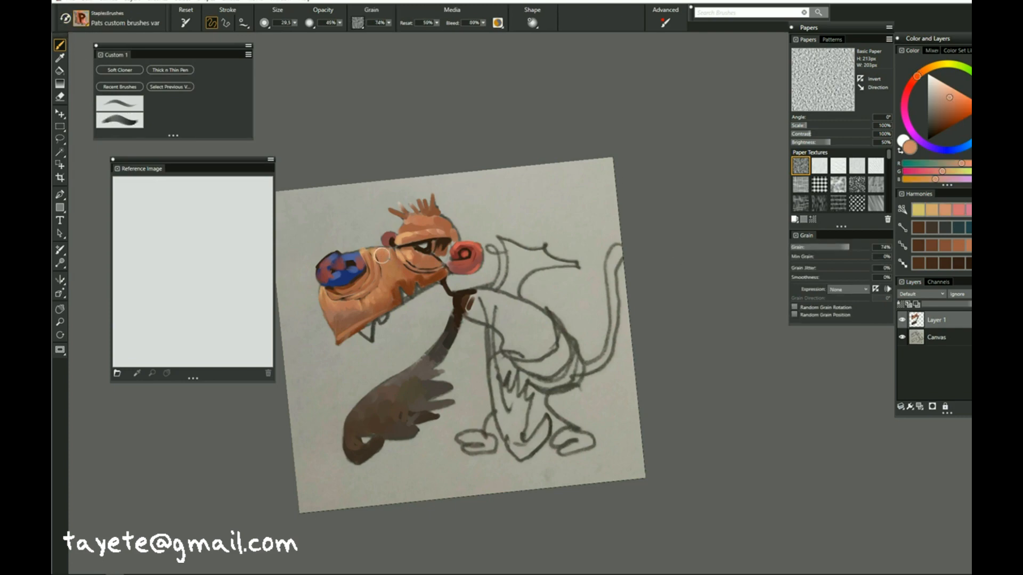
# - Switch to OBS to check the recording and return to the painting
pyautogui.hotkey('alt', 'Tab')
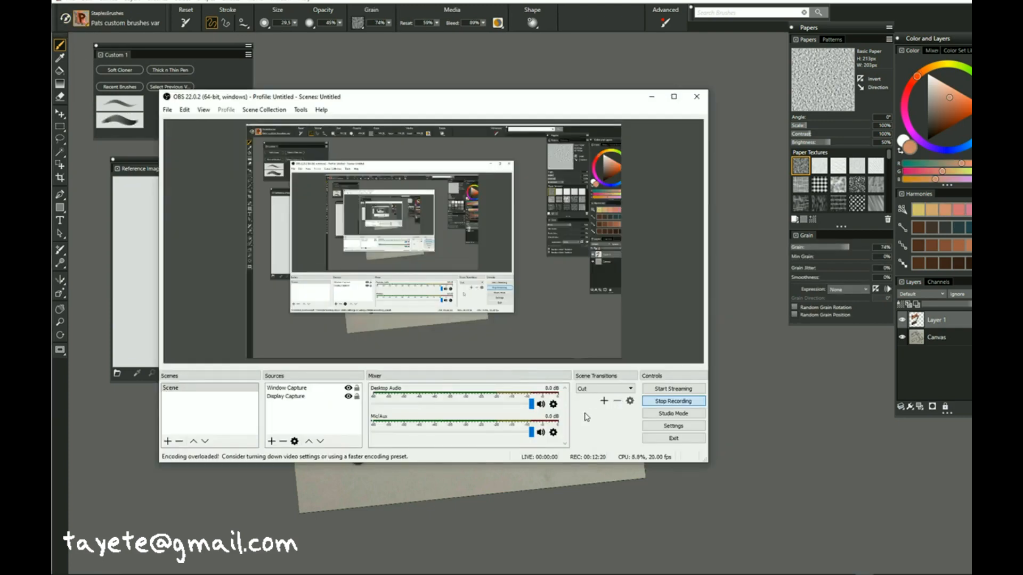
pyautogui.hotkey('alt', 'Tab')
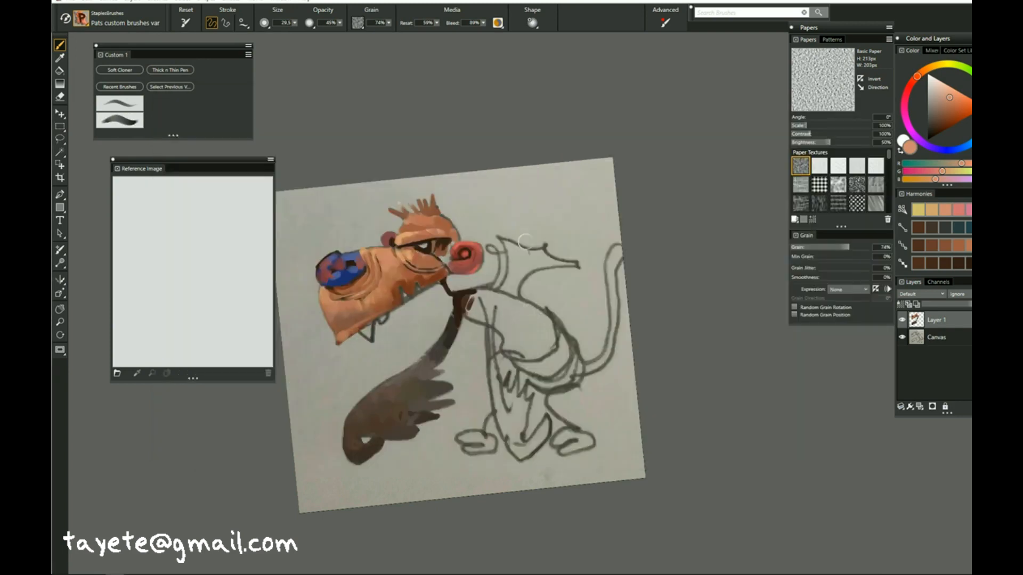
# - Paint the large lower fang near-white and shade it with blue sampled from the nose
pyautogui.keyDown('alt'); pyautogui.click(351, 277); pyautogui.keyUp('alt')
pyautogui.click(931, 88)
pyautogui.moveTo(413, 309)
pyautogui.mouseDown()
pyautogui.moveTo(372, 339)
pyautogui.moveTo(367, 325)
pyautogui.mouseUp()
pyautogui.keyDown('alt'); pyautogui.click(354, 275); pyautogui.keyUp('alt')
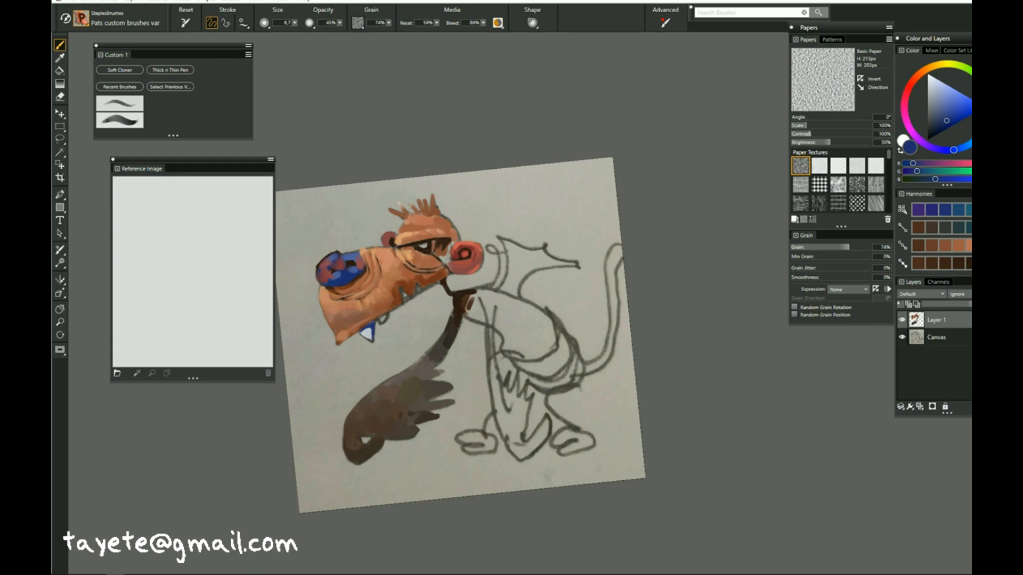
# - Shade the large lower fang with a muted grey-blue darkened from the paper colour
pyautogui.keyDown('alt'); pyautogui.click(596, 231); pyautogui.keyUp('alt')
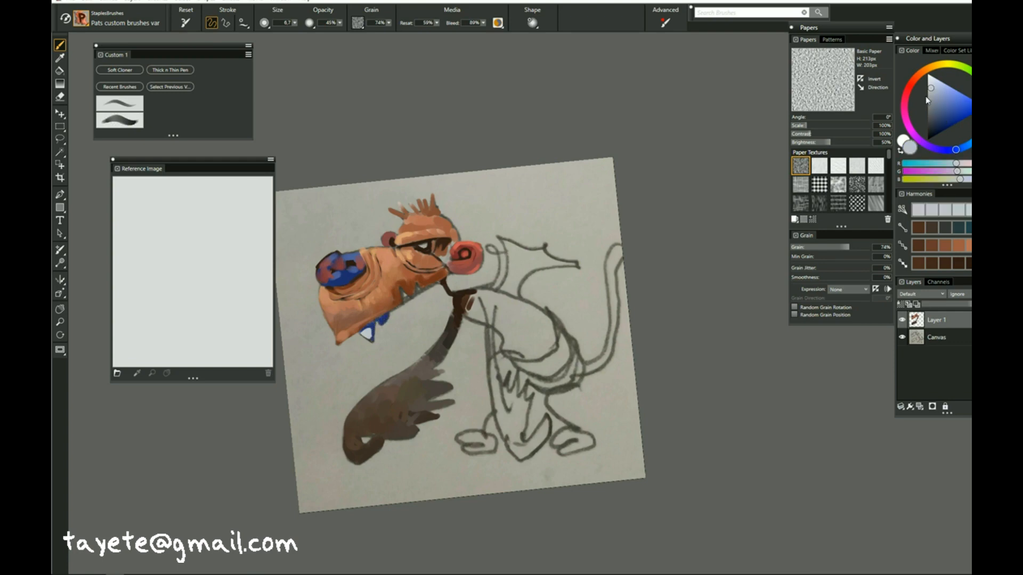
pyautogui.click(927, 102)
pyautogui.click(935, 108)
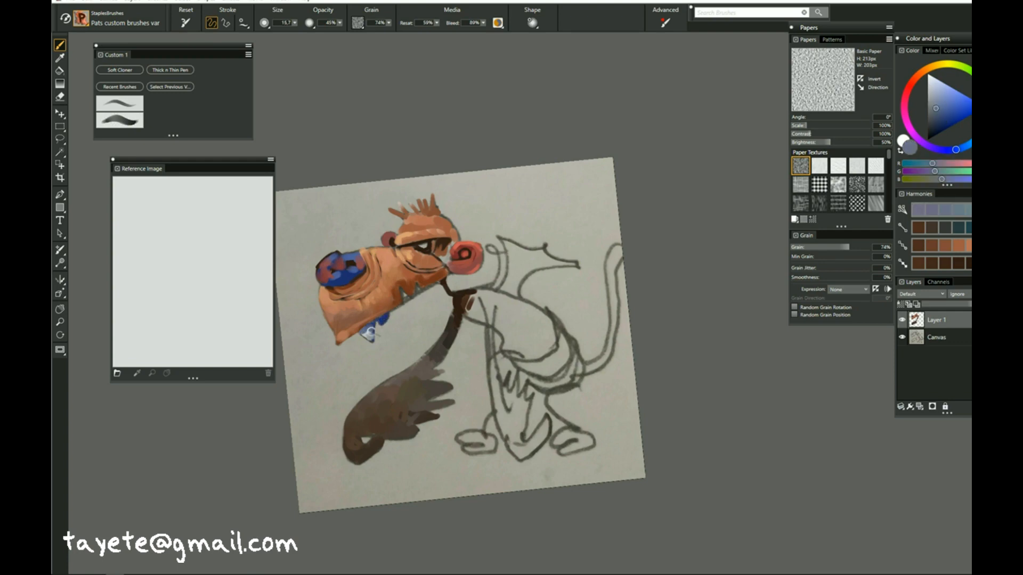
pyautogui.keyDown('alt'); pyautogui.click(381, 319); pyautogui.keyUp('alt')
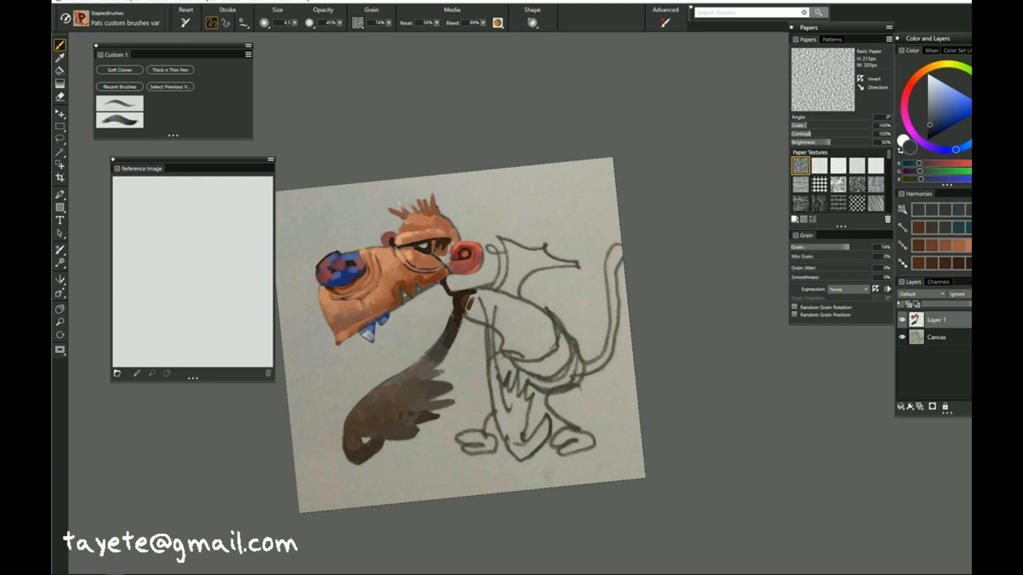
# - Refine the small blue tooth behind the large fang and tidy the lip edge with sampled orange-brown
pyautogui.keyDown('alt'); pyautogui.click(383, 315); pyautogui.keyUp('alt')
pyautogui.keyDown('alt'); pyautogui.click(385, 307); pyautogui.keyUp('alt')
pyautogui.moveTo(389, 311)
pyautogui.mouseDown()
pyautogui.moveTo(377, 314)
pyautogui.moveTo(388, 312)
pyautogui.mouseUp()
pyautogui.keyDown('alt'); pyautogui.click(380, 308); pyautogui.keyUp('alt')
pyautogui.keyDown('alt'); pyautogui.click(384, 305); pyautogui.keyUp('alt')
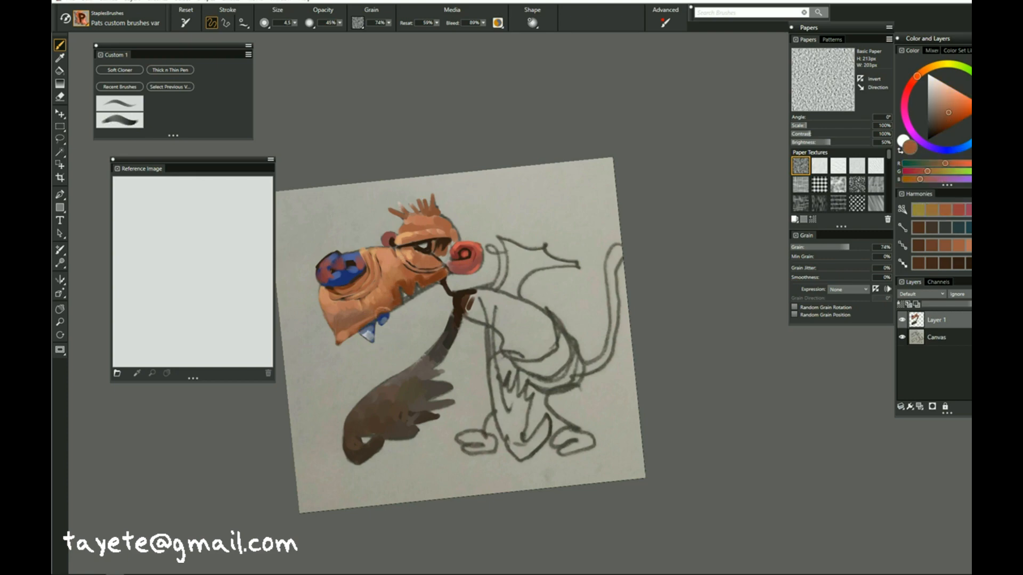
pyautogui.keyDown('alt'); pyautogui.click(380, 308); pyautogui.keyUp('alt')
# - Enlarge the brush to about 11 and blend the skin above the lower teeth with sampled browns
pyautogui.press(']')
pyautogui.press(']')
pyautogui.press(']')
pyautogui.press(']')
pyautogui.press(']')
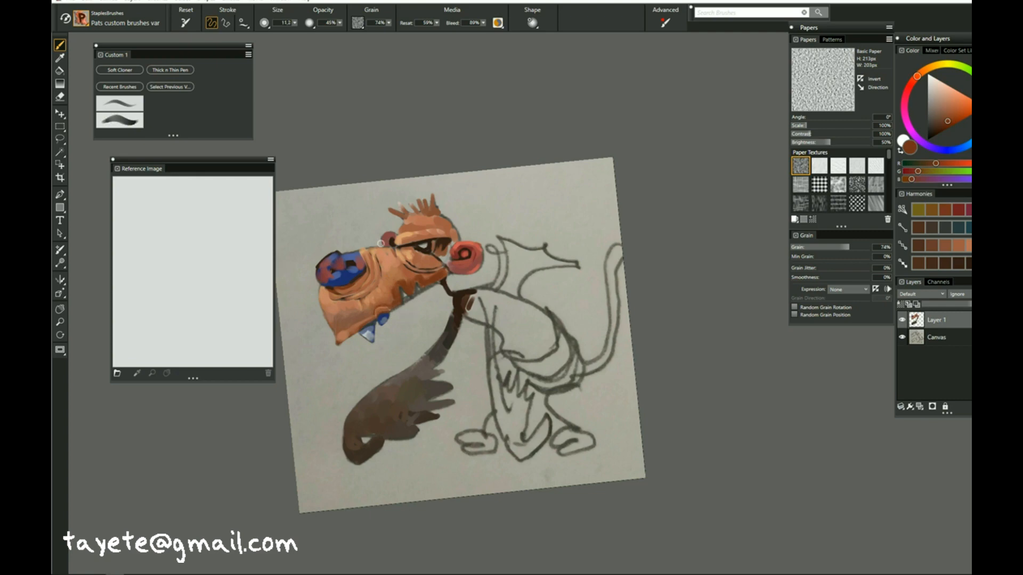
pyautogui.keyDown('alt'); pyautogui.click(371, 311); pyautogui.keyUp('alt')
pyautogui.keyDown('alt'); pyautogui.click(504, 248); pyautogui.keyUp('alt')
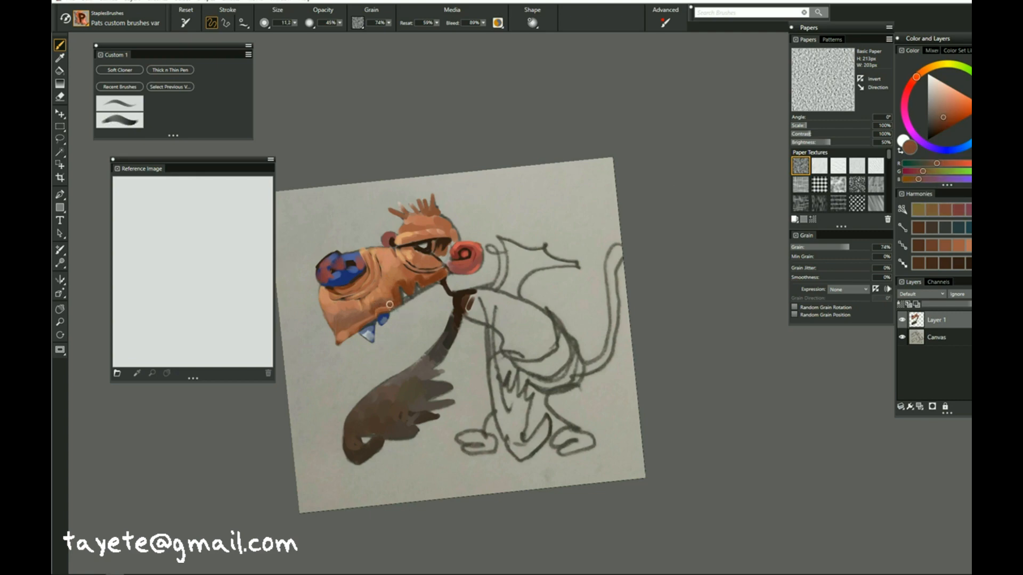
pyautogui.keyDown('alt'); pyautogui.click(373, 314); pyautogui.keyUp('alt')
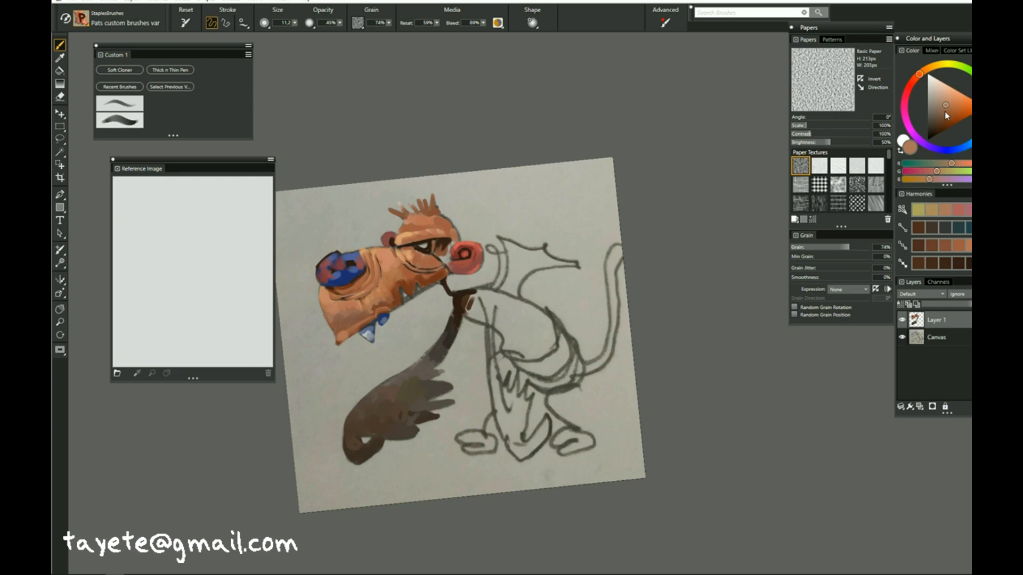
pyautogui.click(945, 112)
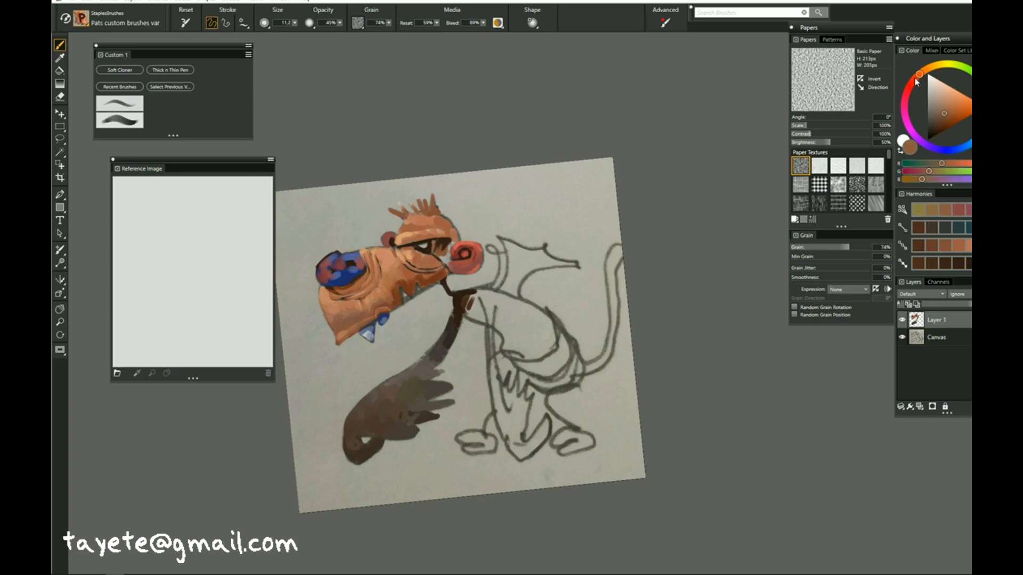
# - Soften the jaw and cheek with lighter oranges sampled from the snout and brow
pyautogui.keyDown('alt'); pyautogui.click(348, 327); pyautogui.keyUp('alt')
pyautogui.keyDown('alt'); pyautogui.click(403, 236); pyautogui.keyUp('alt')
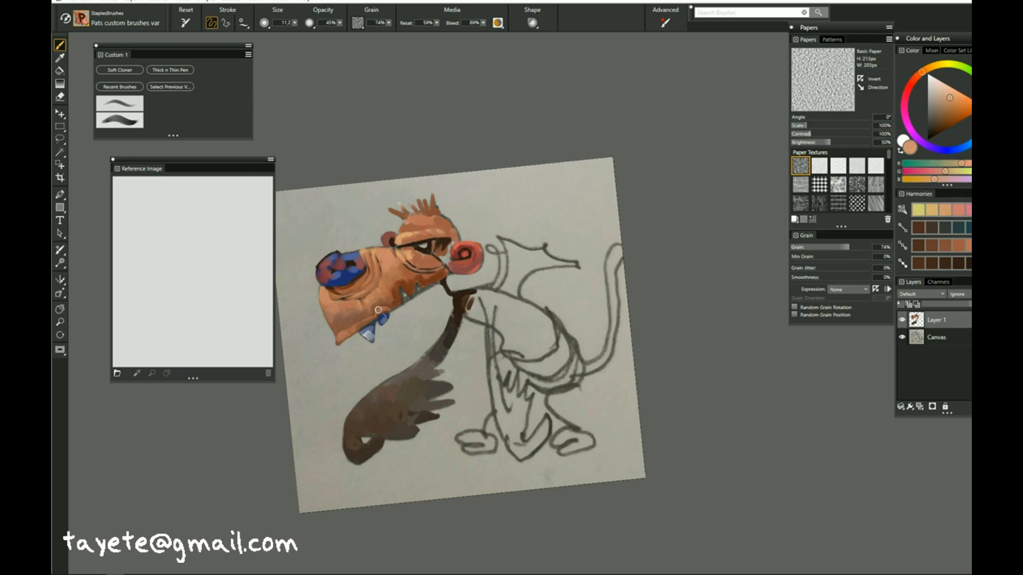
pyautogui.keyDown('alt'); pyautogui.click(407, 226); pyautogui.keyUp('alt')
pyautogui.keyDown('alt'); pyautogui.click(397, 294); pyautogui.keyUp('alt')
pyautogui.keyDown('alt'); pyautogui.click(398, 292); pyautogui.keyUp('alt')
# - Blend the cheek above the upper teeth with a brush of about 25 and sampled reddish brown
pyautogui.press(']')
pyautogui.keyDown('alt'); pyautogui.click(397, 283); pyautogui.keyUp('alt')
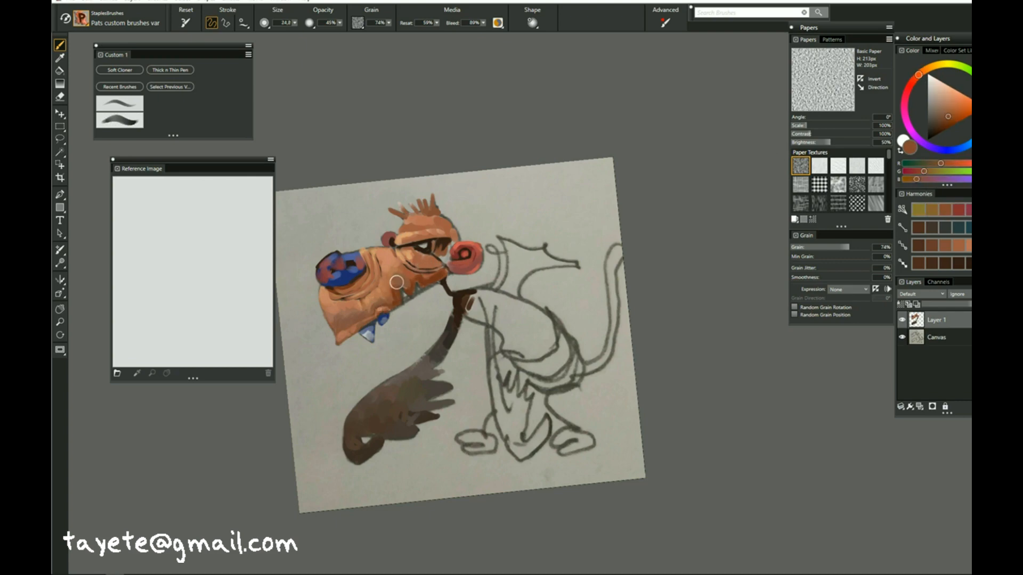
pyautogui.keyDown('alt'); pyautogui.click(399, 278); pyautogui.keyUp('alt')
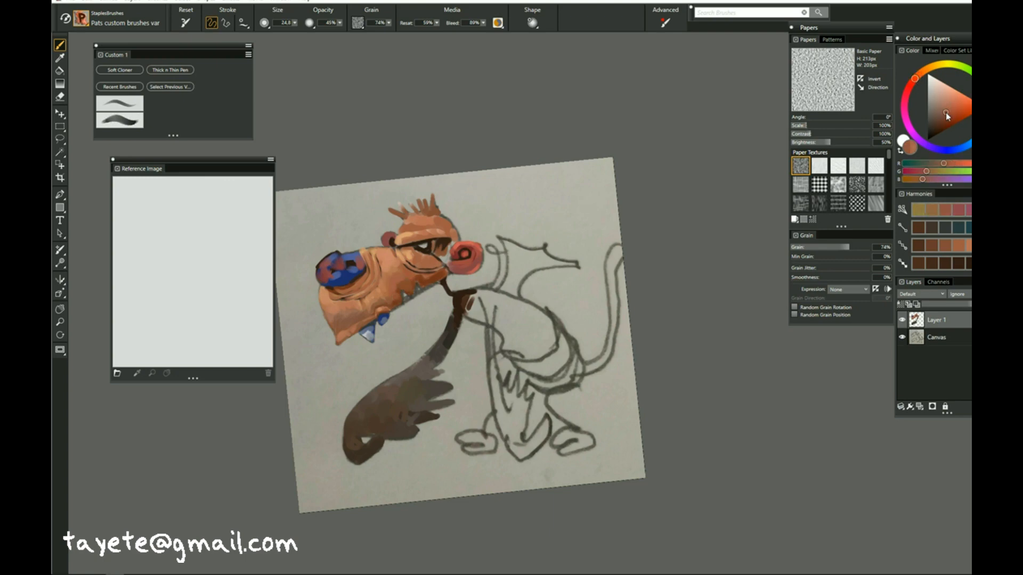
# - Paint the upper teeth grey-blue with a small brush and define their edges in sampled browns
pyautogui.keyDown('alt'); pyautogui.click(371, 330); pyautogui.keyUp('alt')
pyautogui.keyDown('alt'); pyautogui.click(403, 292); pyautogui.keyUp('alt')
pyautogui.press('[')
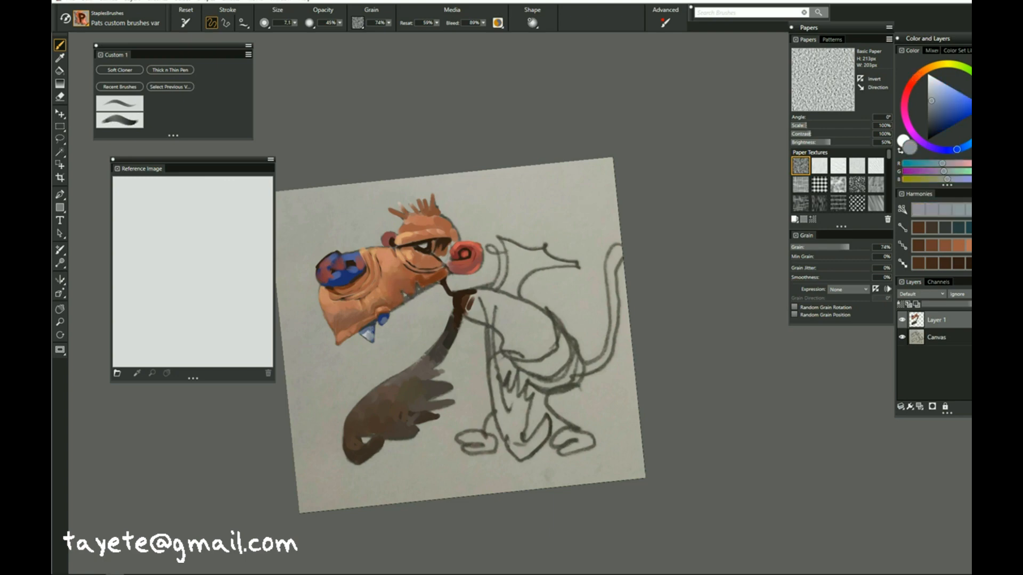
pyautogui.keyDown('alt'); pyautogui.click(380, 318); pyautogui.keyUp('alt')
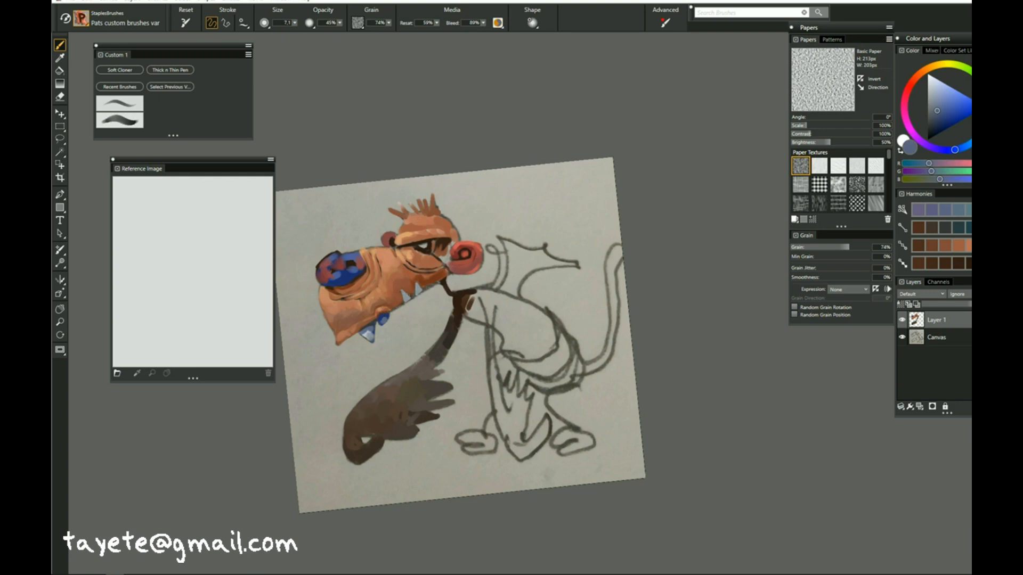
pyautogui.keyDown('alt'); pyautogui.click(399, 306); pyautogui.keyUp('alt')
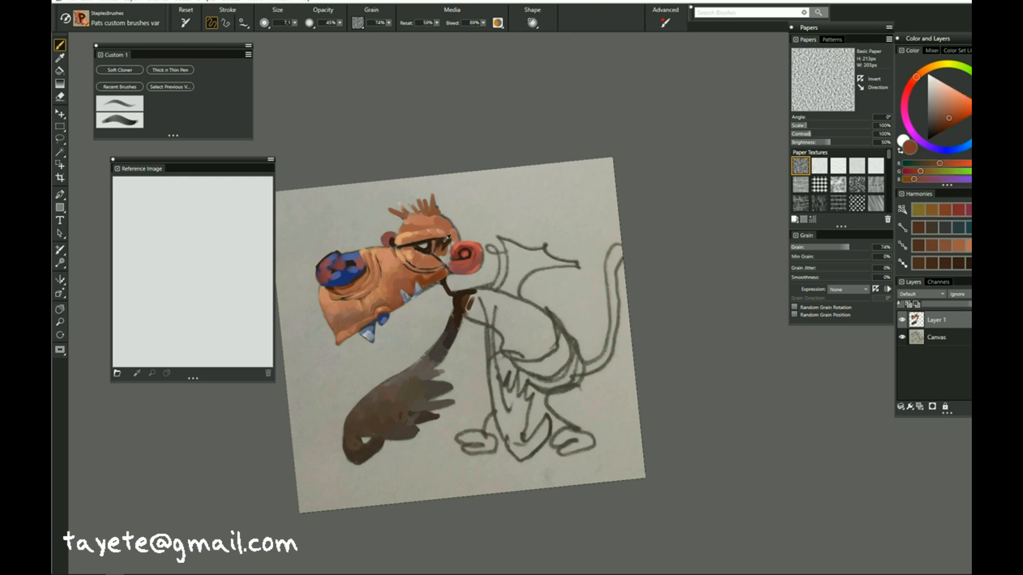
pyautogui.keyDown('alt'); pyautogui.click(449, 236); pyautogui.keyUp('alt')
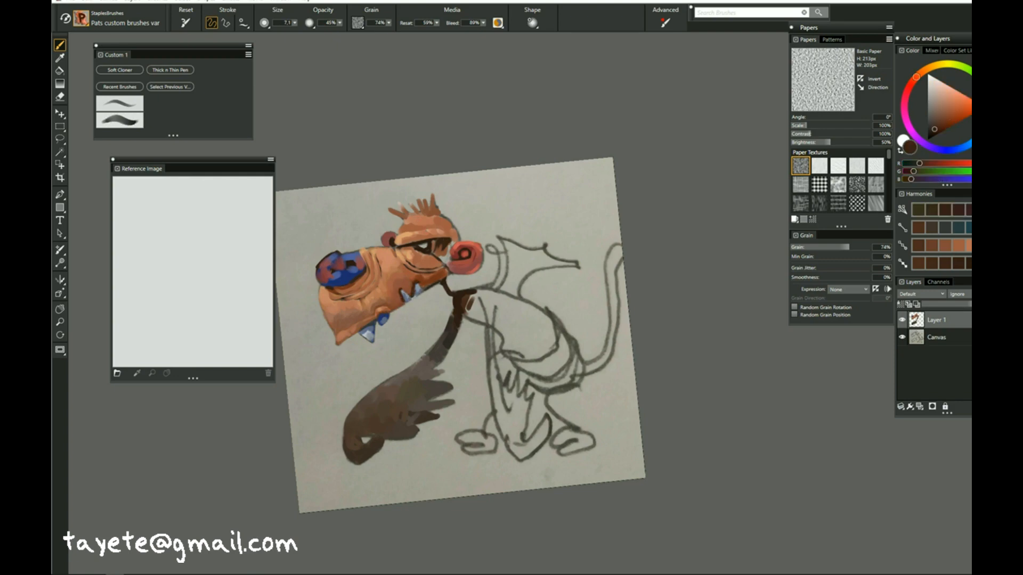
# - Paint orange-brown skin over the base of the front upper tooth with a larger brush
pyautogui.scroll(-1, 474, 248)
pyautogui.scroll(3, 474, 249)
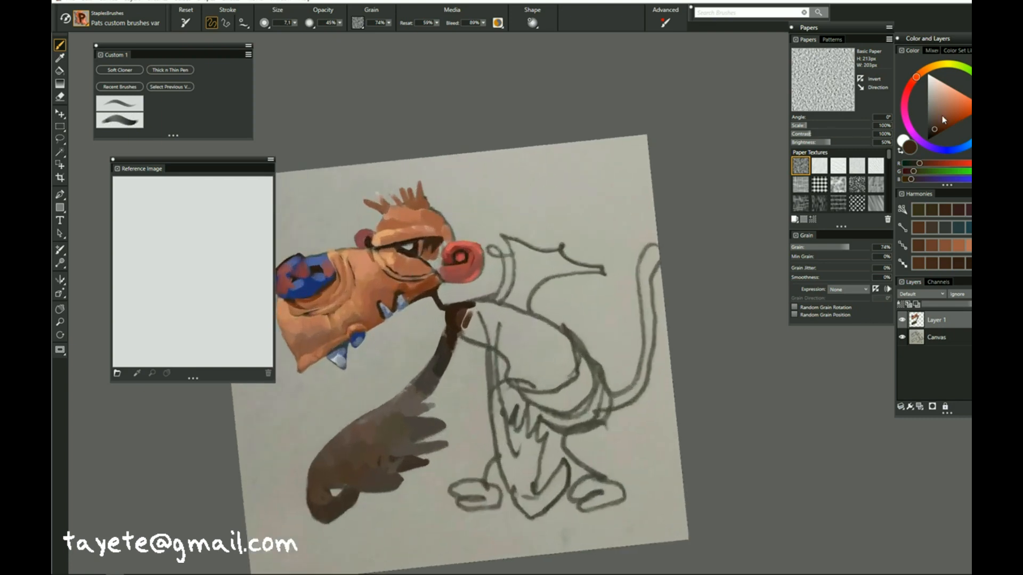
pyautogui.click(957, 122)
pyautogui.press(']')
pyautogui.moveTo(375, 302); pyautogui.dragTo(386, 318)
pyautogui.keyDown('alt'); pyautogui.click(383, 310); pyautogui.keyUp('alt')
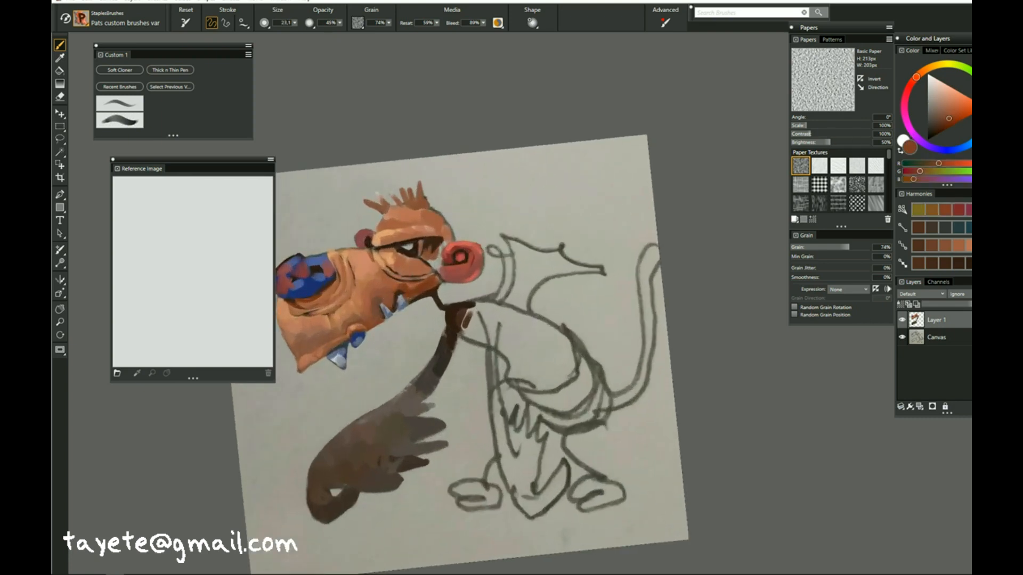
# - Repaint the front upper tooth in grey-blue and sharpen it with the Thick n Thin Pen
pyautogui.keyDown('alt'); pyautogui.click(448, 222); pyautogui.keyUp('alt')
pyautogui.press('[')
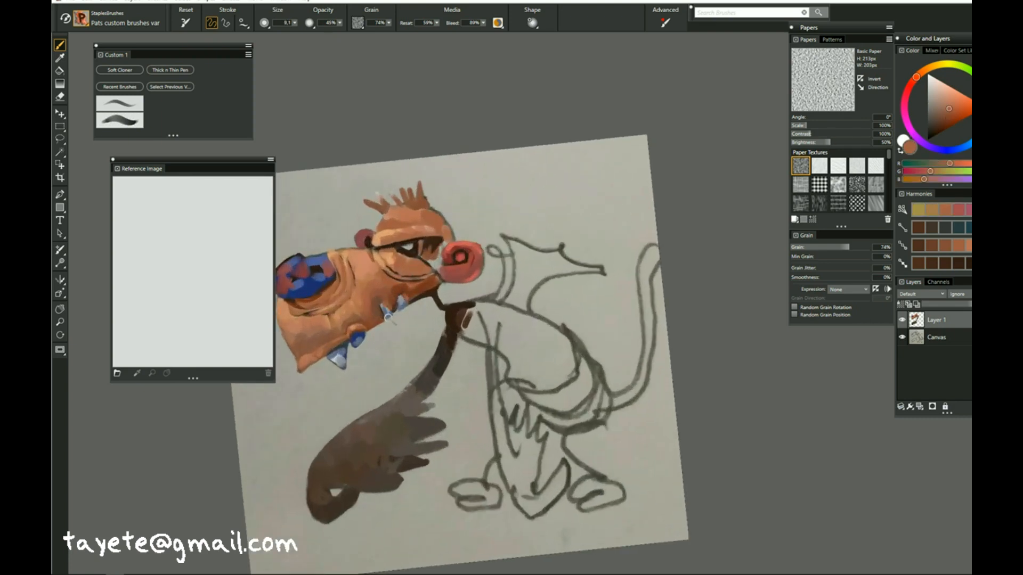
pyautogui.keyDown('alt'); pyautogui.click(388, 318); pyautogui.keyUp('alt')
pyautogui.click(120, 103)
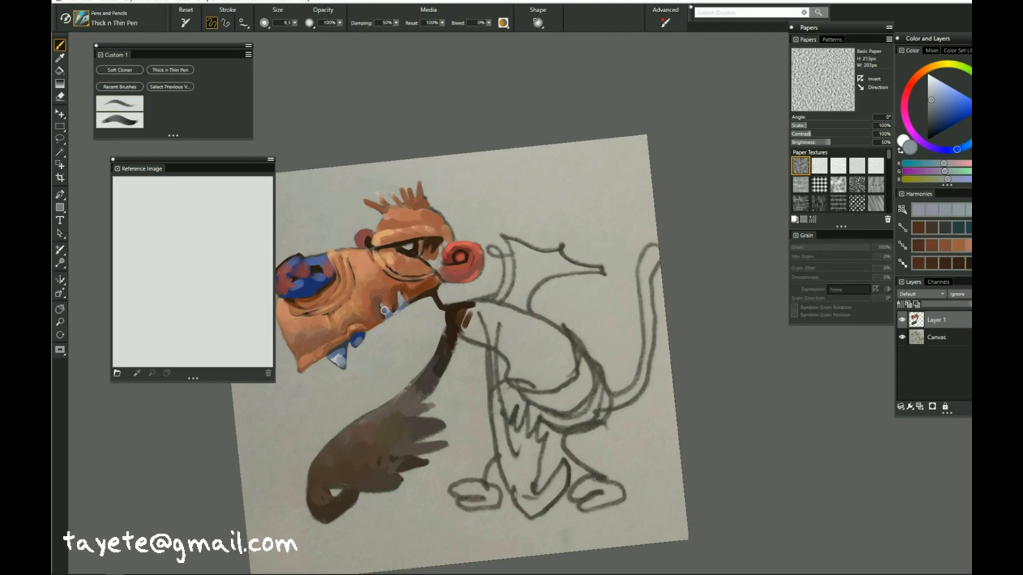
pyautogui.keyDown('alt'); pyautogui.click(405, 299); pyautogui.keyUp('alt')
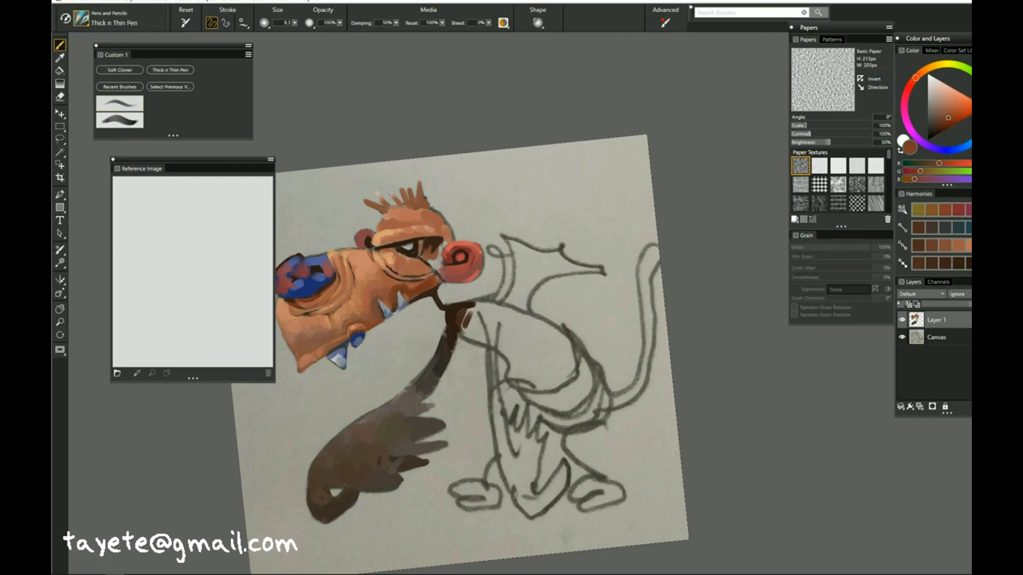
pyautogui.keyDown('alt'); pyautogui.click(411, 213); pyautogui.keyUp('alt')
# - Restore the Pats custom brushes var brush and sample dark brown for the mouth edge around the upper teeth
pyautogui.click(83, 19)
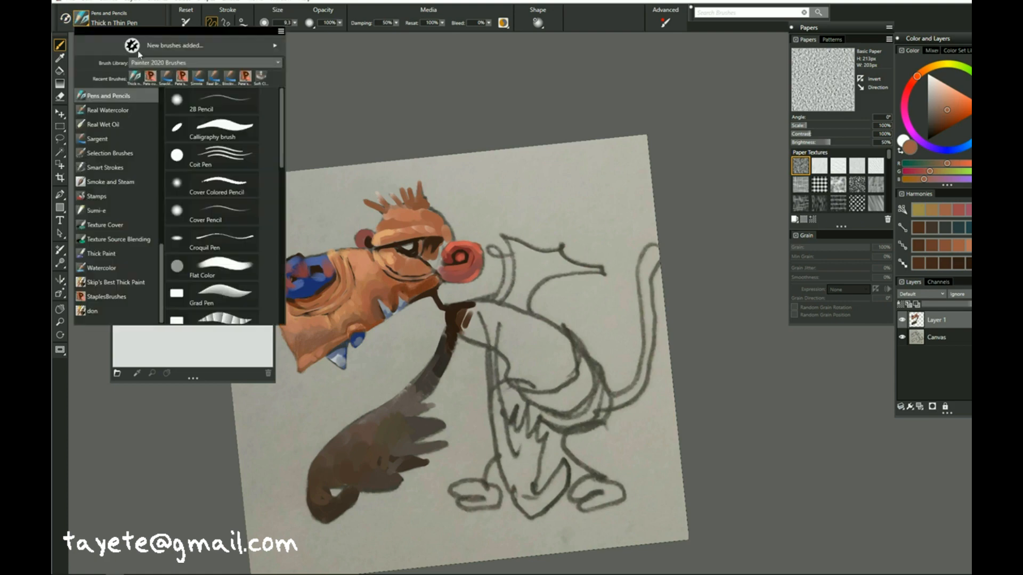
pyautogui.click(150, 76)
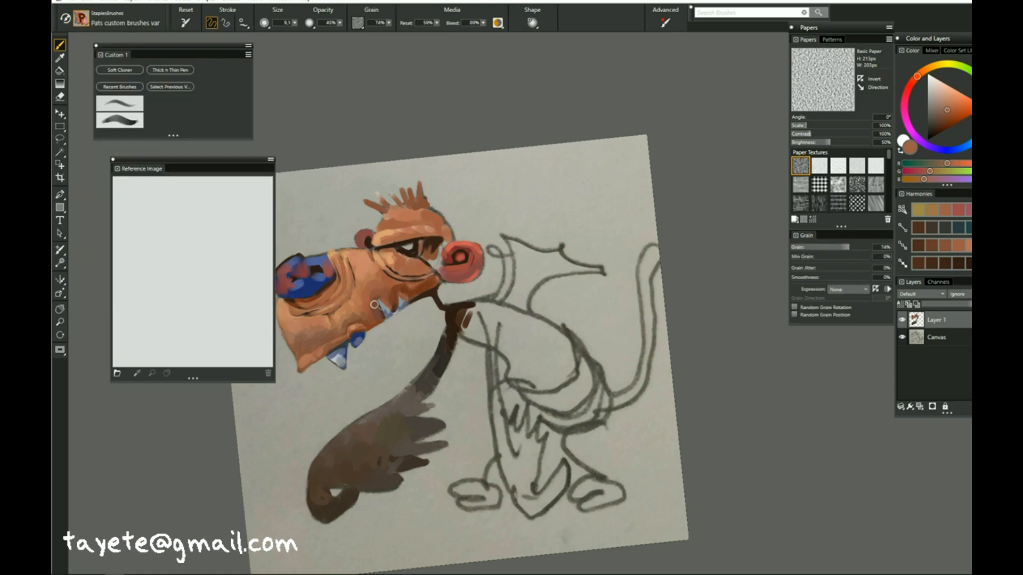
pyautogui.keyDown('alt'); pyautogui.click(406, 301); pyautogui.keyUp('alt')
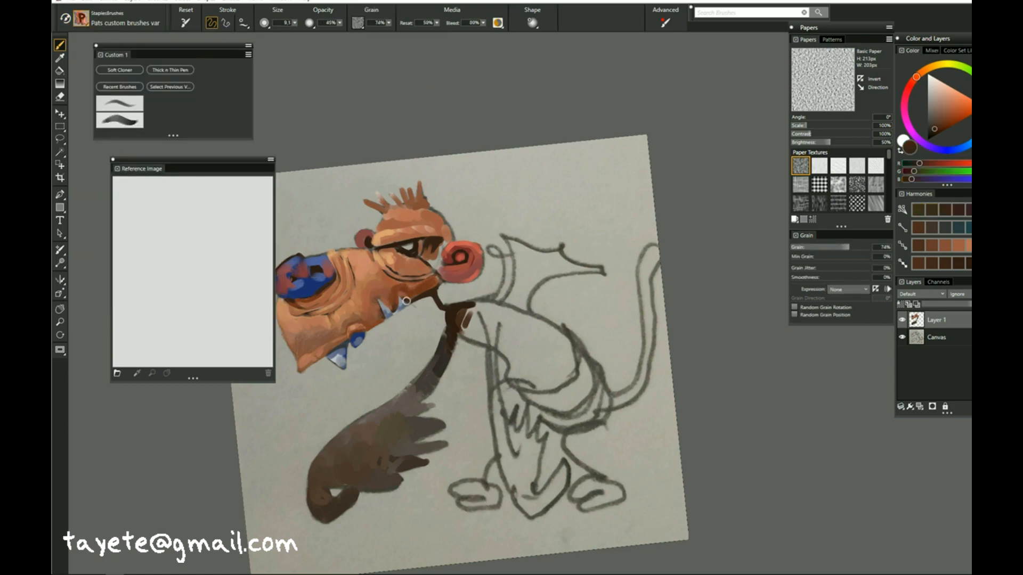
pyautogui.scroll(-5, 393, 310)
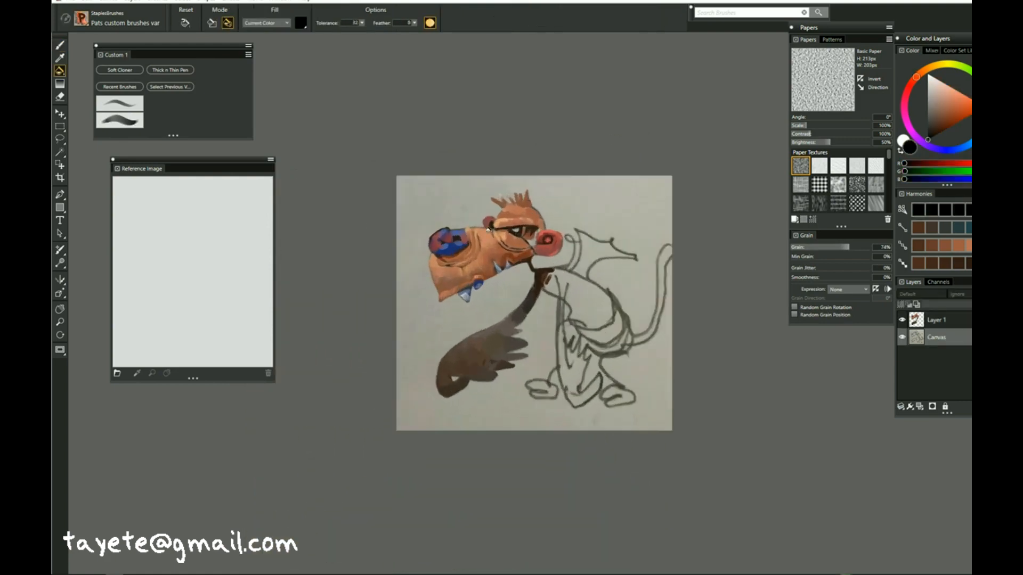
# - Place the photoshop-brushes-1-texture-brushes.png image as a new layer in the canvas's upper-left corner
pyautogui.click(77, 1)
pyautogui.click(88, 53)
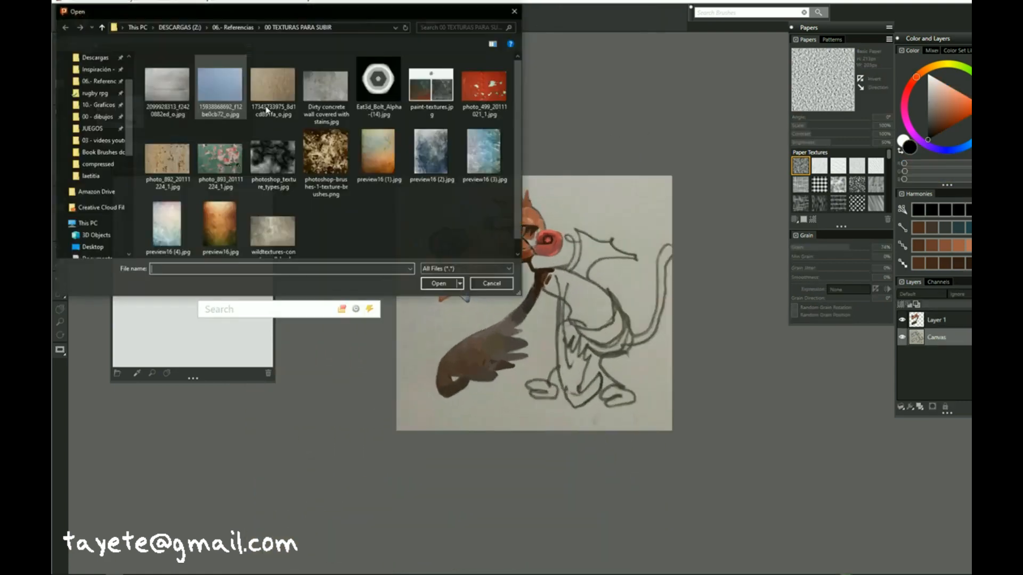
pyautogui.doubleClick(339, 172)
pyautogui.click(521, 317)
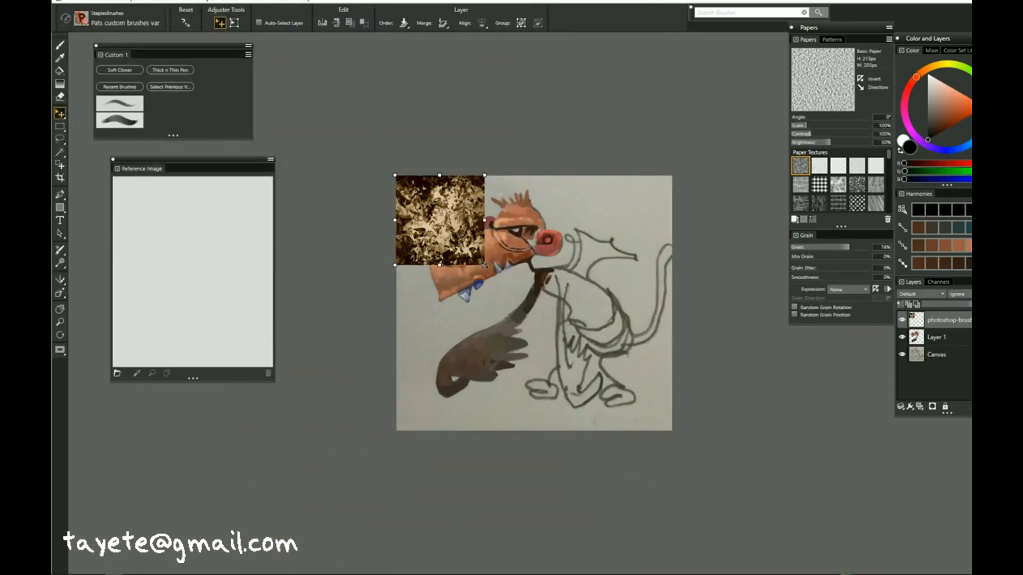
# - Add a new layer above Layer 1 with a layer mask built from the placed texture
pyautogui.click(191, 2)
pyautogui.click(230, 102)
pyautogui.click(563, 307)
pyautogui.click(935, 339)
pyautogui.click(920, 407)
pyautogui.click(933, 407)
pyautogui.click(59, 71)
pyautogui.click(649, 194)
# - Delete the placed texture layer and clear the selection
pyautogui.click(949, 320)
pyautogui.click(992, 407)
pyautogui.hotkey('ctrl', 'd')
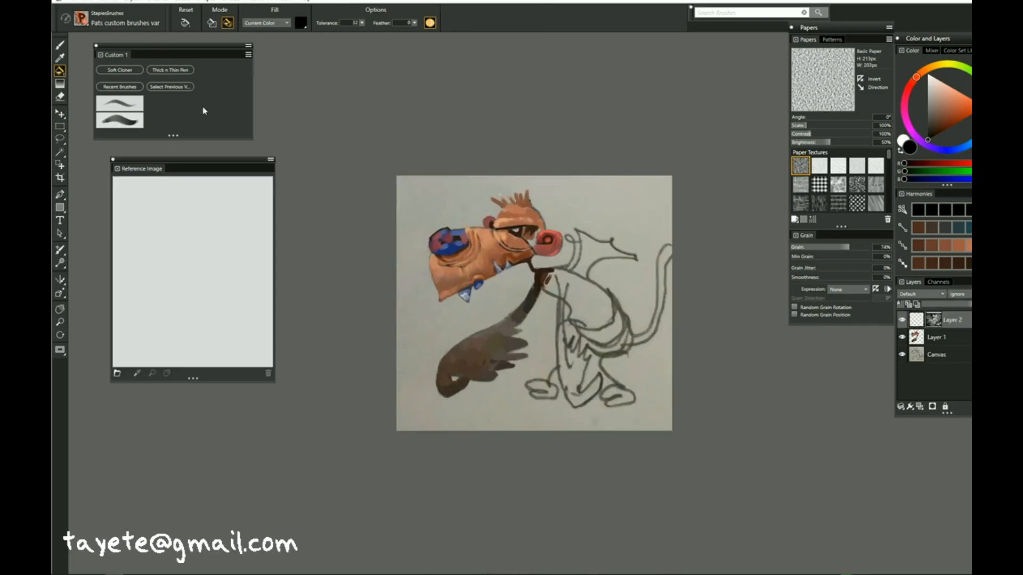
# - Paint dark brown texture over the creature's torso on the masked Layer 2
pyautogui.click(932, 264)
pyautogui.press('b')
pyautogui.moveTo(578, 290); pyautogui.dragTo(599, 320)
# - Paint brown harmony tones over the torso and the top of the arm on Layer 1
pyautogui.click(937, 338)
pyautogui.click(942, 247)
pyautogui.click(943, 263)
pyautogui.moveTo(575, 282)
pyautogui.mouseDown()
pyautogui.moveTo(577, 321)
pyautogui.moveTo(600, 327)
pyautogui.mouseUp()
pyautogui.click(926, 264)
pyautogui.click(920, 247)
pyautogui.click(944, 264)
pyautogui.moveTo(544, 282)
pyautogui.mouseDown()
pyautogui.moveTo(576, 243)
pyautogui.moveTo(548, 270)
pyautogui.mouseUp()
pyautogui.click(945, 246)
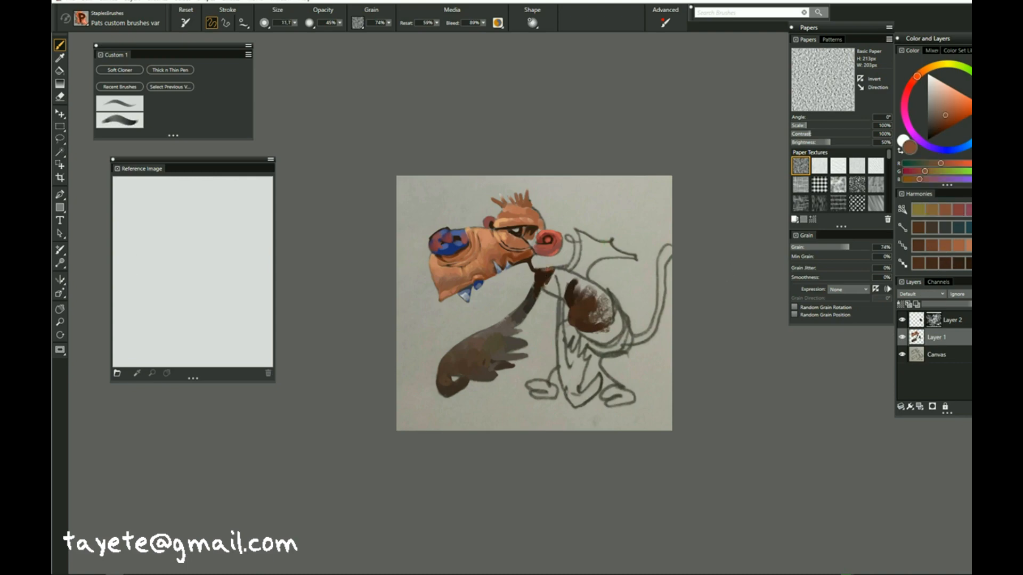
# - Fill the shoulder and torso with solid brown sampled from the top of the arm
pyautogui.keyDown('alt'); pyautogui.click(539, 271); pyautogui.keyUp('alt')
pyautogui.moveTo(547, 287); pyautogui.dragTo(558, 297)
pyautogui.click(932, 263)
pyautogui.moveTo(580, 261); pyautogui.dragTo(558, 285)
pyautogui.press('F2')
pyautogui.keyDown('alt'); pyautogui.click(554, 279); pyautogui.keyUp('alt')
pyautogui.moveTo(578, 279); pyautogui.dragTo(592, 299)
pyautogui.moveTo(621, 305)
pyautogui.mouseDown()
pyautogui.moveTo(654, 321)
pyautogui.moveTo(646, 292)
pyautogui.mouseUp()
pyautogui.hotkey('ctrl', 'z')
pyautogui.moveTo(593, 290)
pyautogui.mouseDown()
pyautogui.moveTo(591, 307)
pyautogui.moveTo(605, 306)
pyautogui.moveTo(585, 287)
pyautogui.moveTo(635, 281)
pyautogui.mouseUp()
# - Highlight the shoulder and upper torso in orange-brown on Layer 2 with the Pats custom brushes var brush
pyautogui.click(933, 247)
pyautogui.click(917, 322)
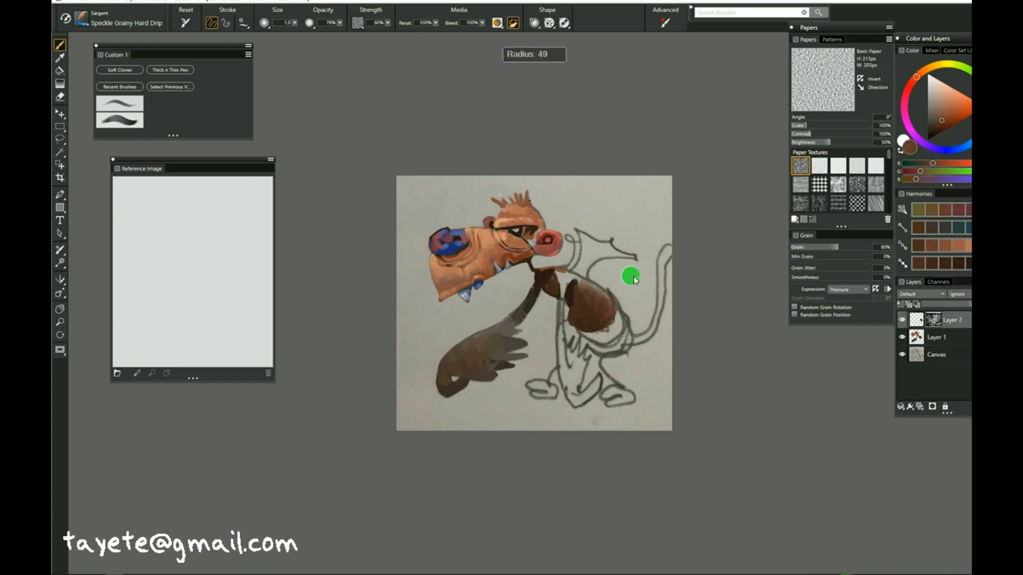
pyautogui.click(133, 104)
pyautogui.click(79, 24)
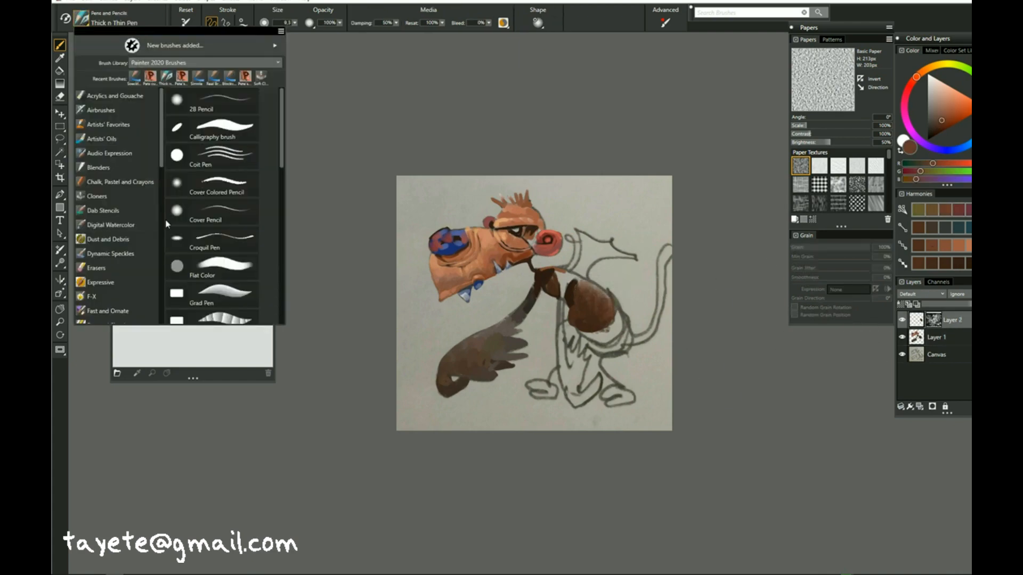
pyautogui.click(150, 78)
pyautogui.click(943, 247)
pyautogui.moveTo(581, 284)
pyautogui.mouseDown()
pyautogui.moveTo(611, 315)
pyautogui.moveTo(576, 281)
pyautogui.mouseUp()
pyautogui.keyDown('alt'); pyautogui.click(591, 298); pyautogui.keyUp('alt')
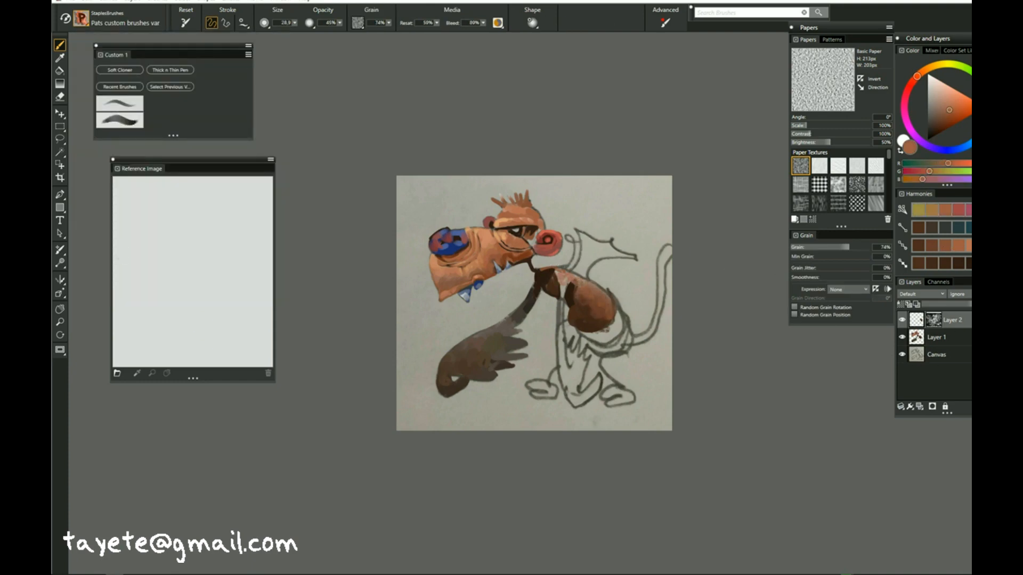
# - Deepen the front and underside of the torso with dark browns sampled from it
pyautogui.keyDown('alt'); pyautogui.click(575, 291); pyautogui.keyUp('alt')
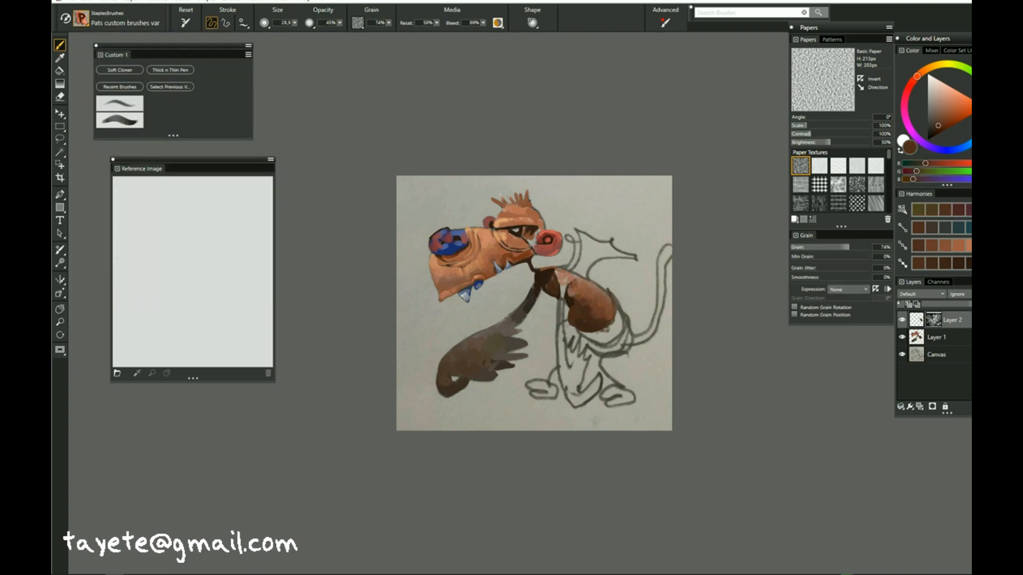
pyautogui.keyDown('alt'); pyautogui.click(581, 305); pyautogui.keyUp('alt')
pyautogui.keyDown('alt'); pyautogui.click(582, 320); pyautogui.keyUp('alt')
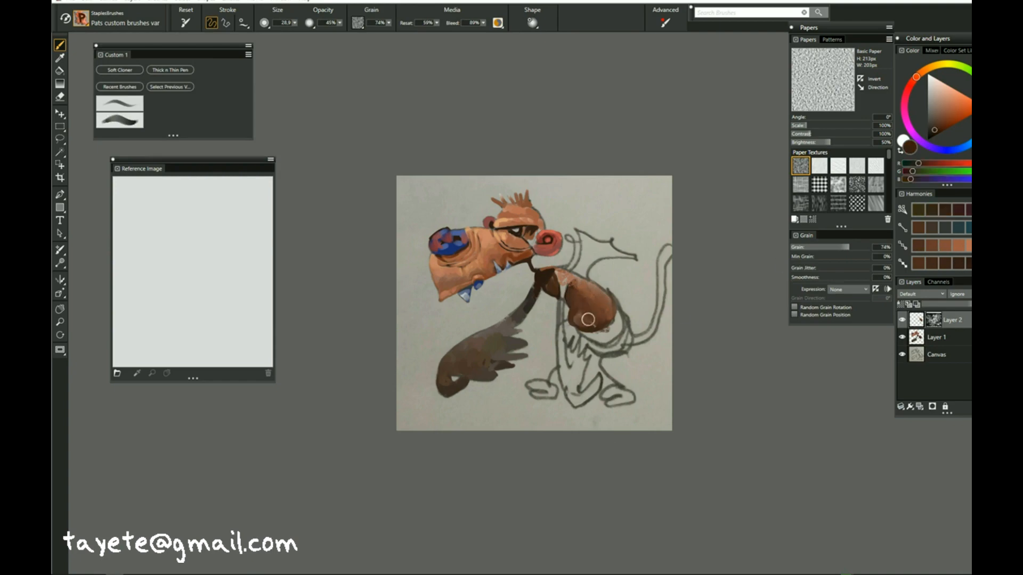
# - Paint mottled brown texture down the front leg from the shoulder to the foot
pyautogui.keyDown('alt'); pyautogui.click(568, 351); pyautogui.keyUp('alt')
pyautogui.moveTo(566, 349)
pyautogui.mouseDown()
pyautogui.moveTo(565, 389)
pyautogui.moveTo(597, 380)
pyautogui.mouseUp()
pyautogui.moveTo(561, 291); pyautogui.dragTo(561, 332)
# - Texture the forearm and upper arm on Layer 2 with dark brown and teal harmony colours
pyautogui.click(935, 231)
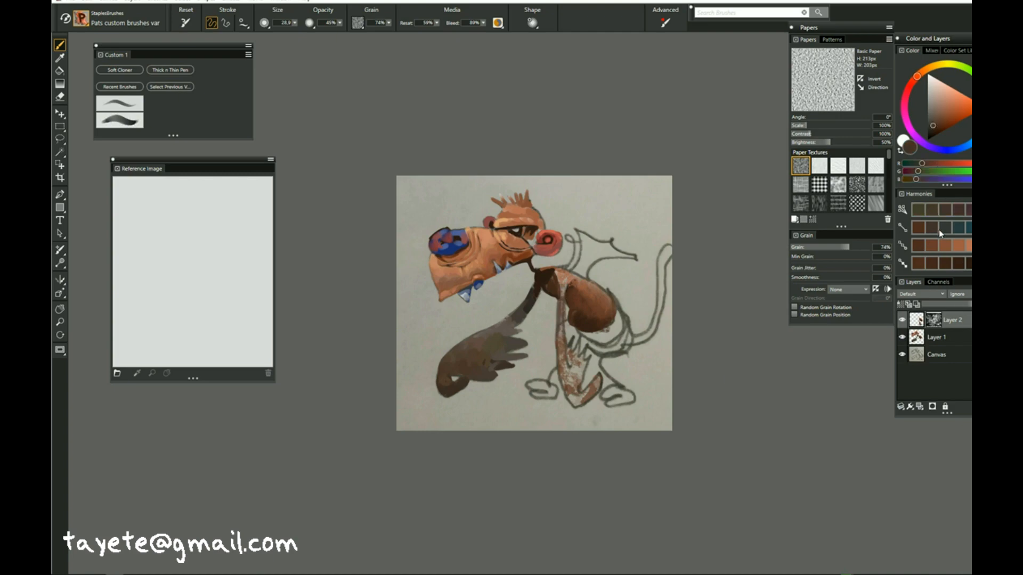
pyautogui.moveTo(459, 352)
pyautogui.mouseDown()
pyautogui.moveTo(459, 365)
pyautogui.moveTo(493, 353)
pyautogui.mouseUp()
pyautogui.click(958, 233)
pyautogui.moveTo(468, 351); pyautogui.dragTo(492, 345)
pyautogui.moveTo(520, 310); pyautogui.dragTo(532, 295)
pyautogui.click(958, 263)
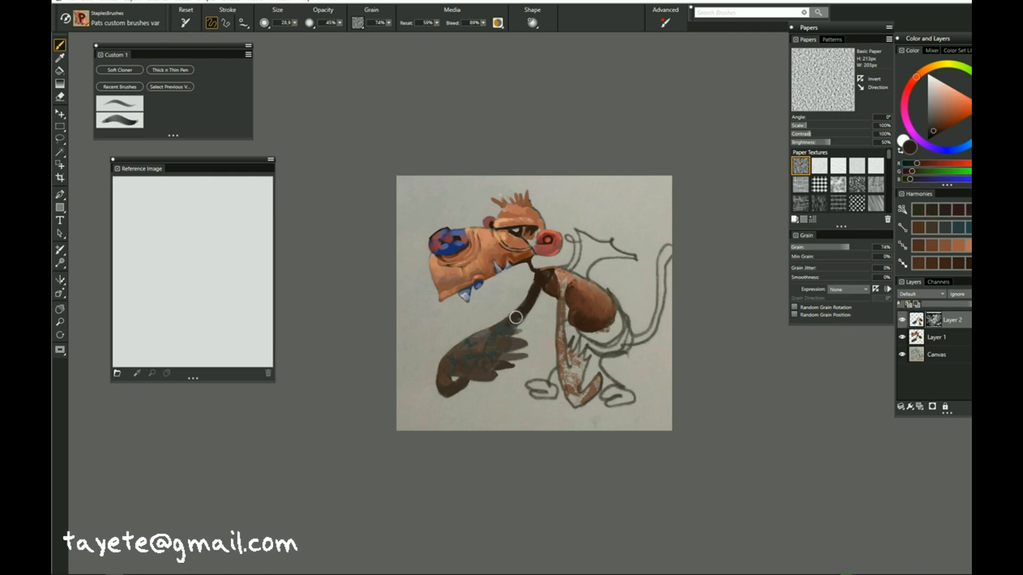
# - Fill the creature's shorts on Layer 1 with a blue sampled from its nose
pyautogui.press('n')
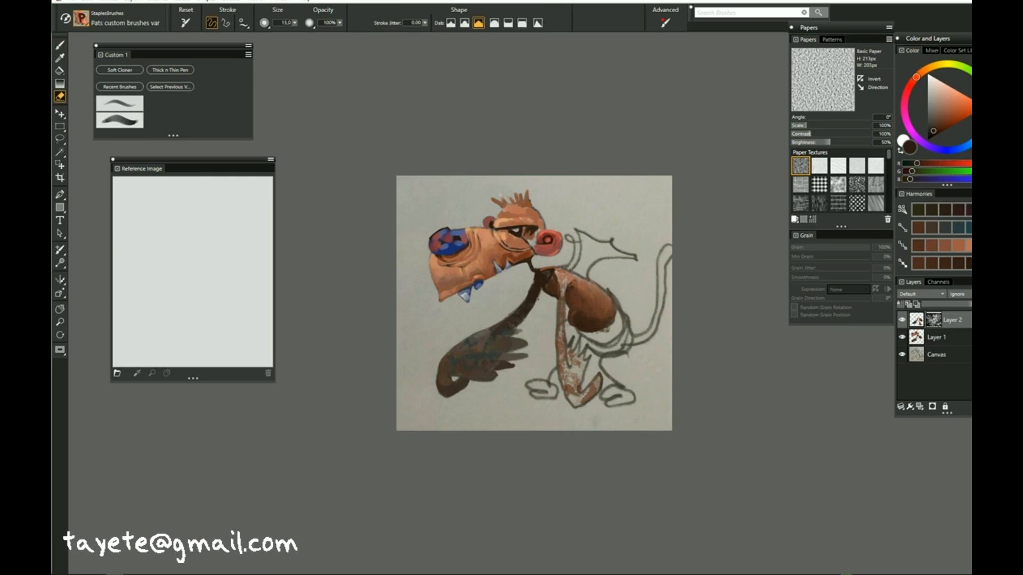
pyautogui.click(952, 340)
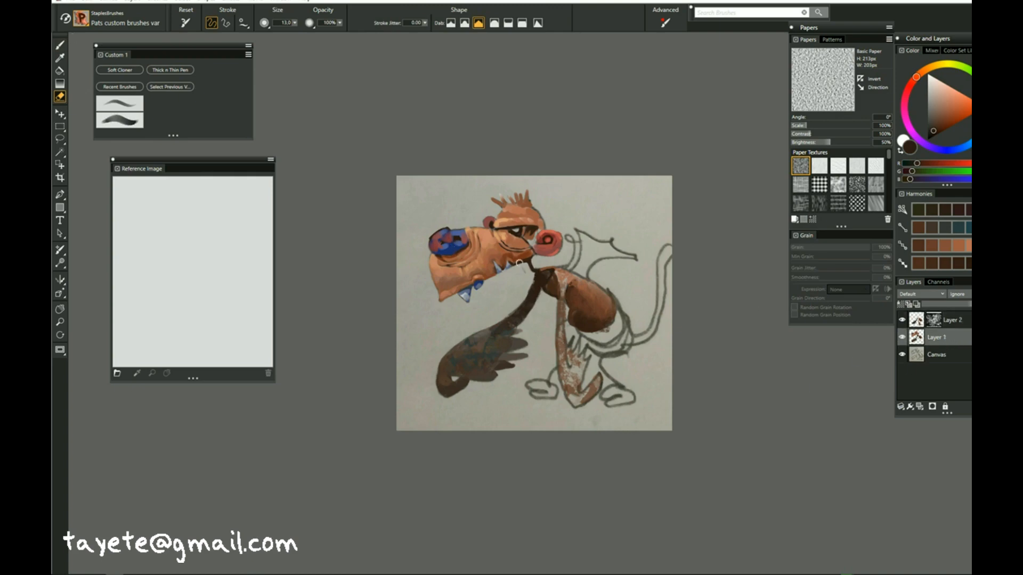
pyautogui.click(121, 105)
pyautogui.keyDown('alt'); pyautogui.click(454, 248); pyautogui.keyUp('alt')
pyautogui.moveTo(596, 337)
pyautogui.mouseDown()
pyautogui.moveTo(615, 333)
pyautogui.moveTo(619, 308)
pyautogui.moveTo(589, 336)
pyautogui.moveTo(603, 352)
pyautogui.moveTo(627, 336)
pyautogui.mouseUp()
# - Paint the whole tail on Layer 1 in a mid brown sampled from the lower torso
pyautogui.keyDown('alt'); pyautogui.click(594, 320); pyautogui.keyUp('alt')
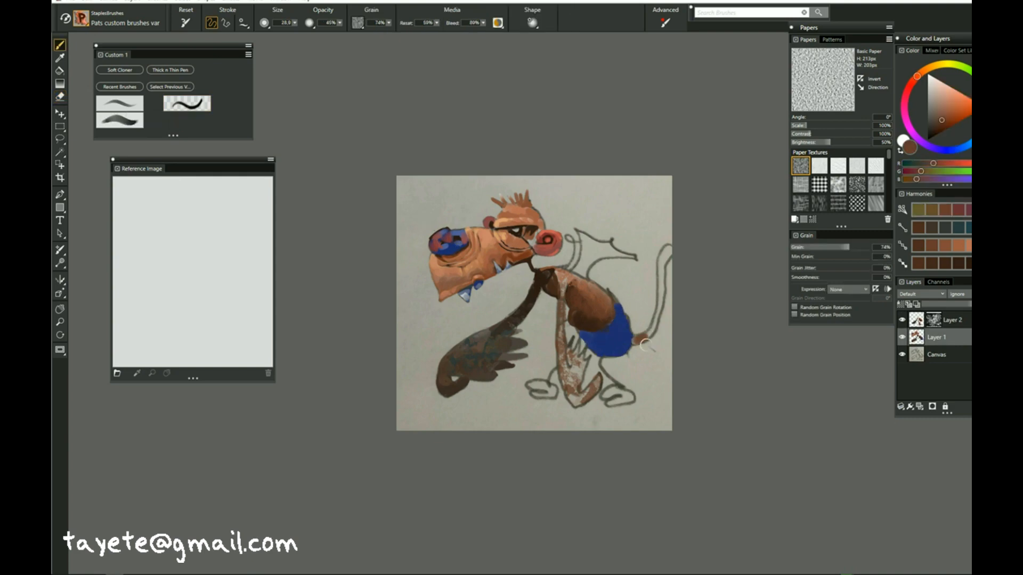
pyautogui.moveTo(642, 338); pyautogui.dragTo(669, 244)
pyautogui.press('n')
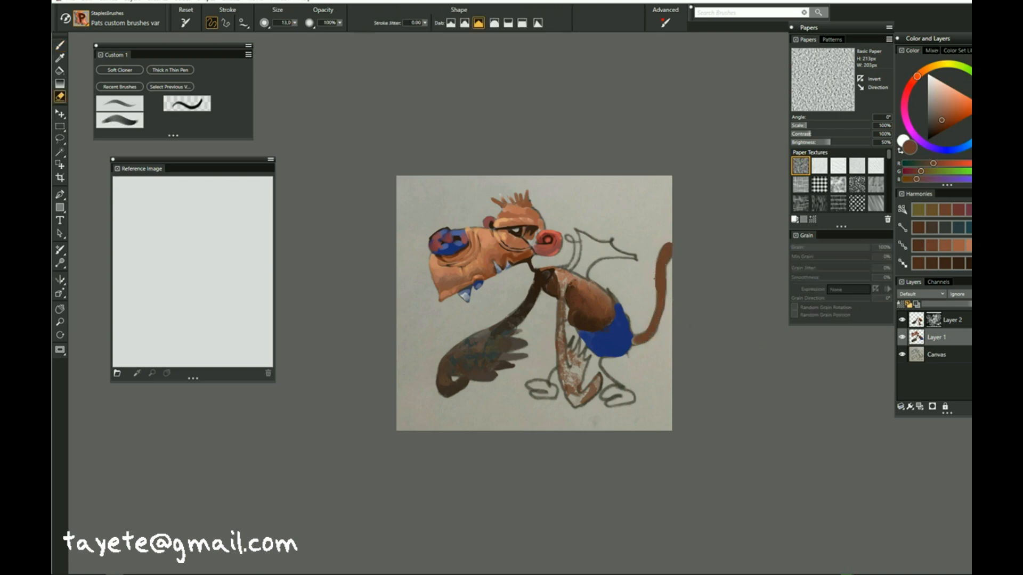
# - Shade the lower part of the shorts with dark blue using the Speckle Grainy Hard Drip and Pats custom brushes var brushes
pyautogui.press('b')
pyautogui.keyDown('alt'); pyautogui.click(631, 335); pyautogui.keyUp('alt')
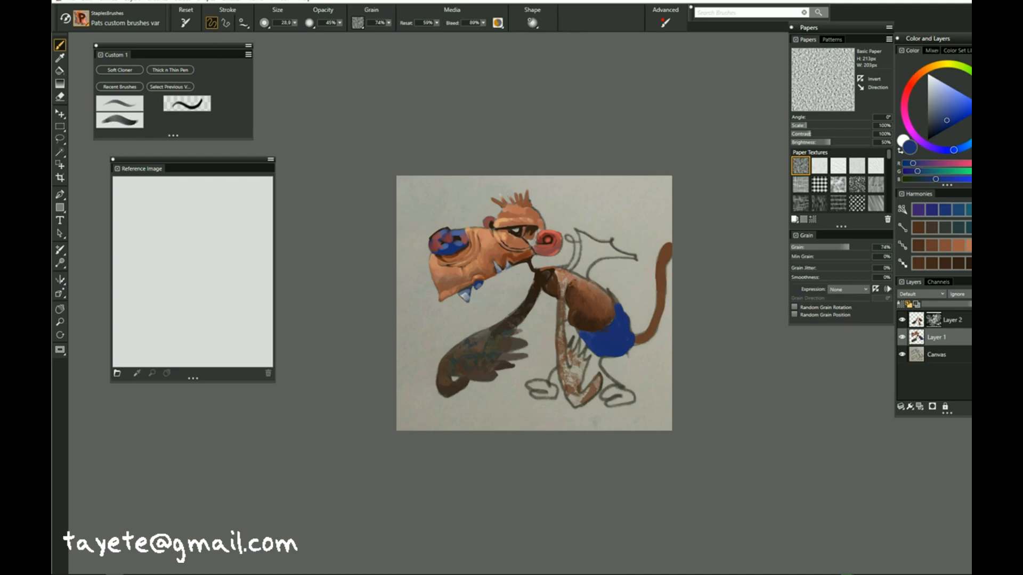
pyautogui.click(941, 226)
pyautogui.click(131, 114)
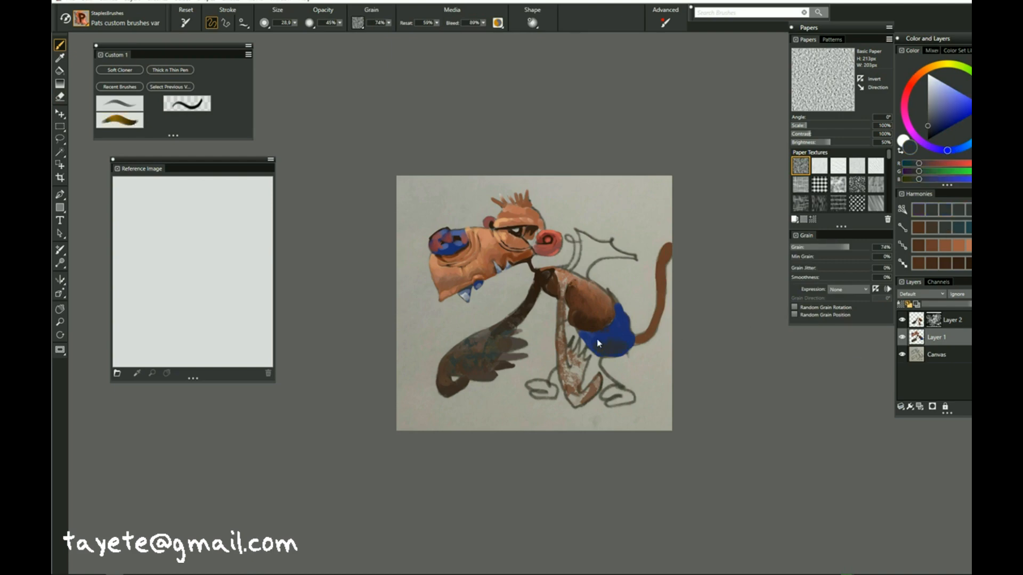
pyautogui.moveTo(603, 337); pyautogui.dragTo(601, 344)
pyautogui.keyDown('alt'); pyautogui.click(602, 345); pyautogui.keyUp('alt')
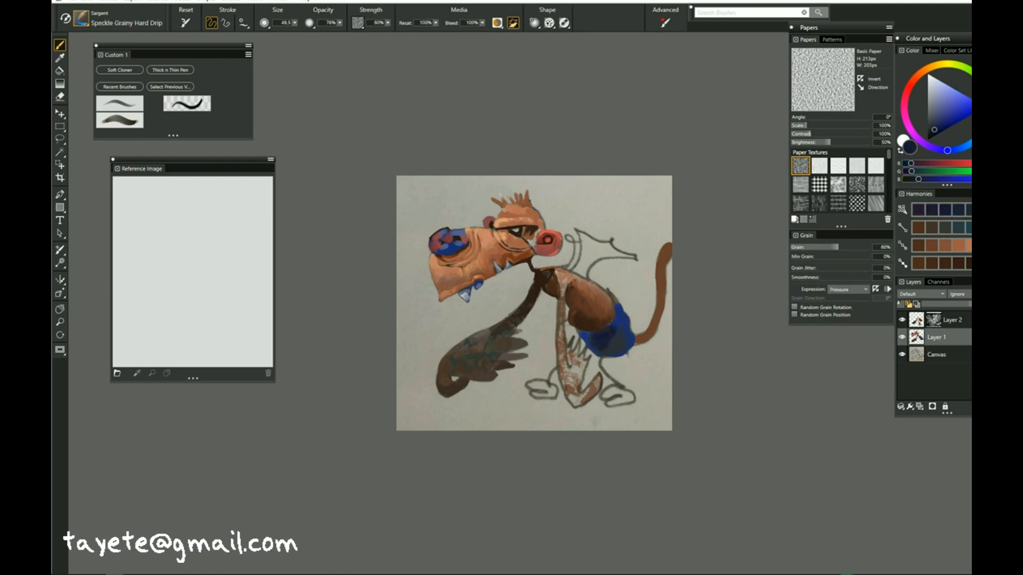
pyautogui.click(205, 104)
pyautogui.moveTo(580, 332); pyautogui.dragTo(593, 343)
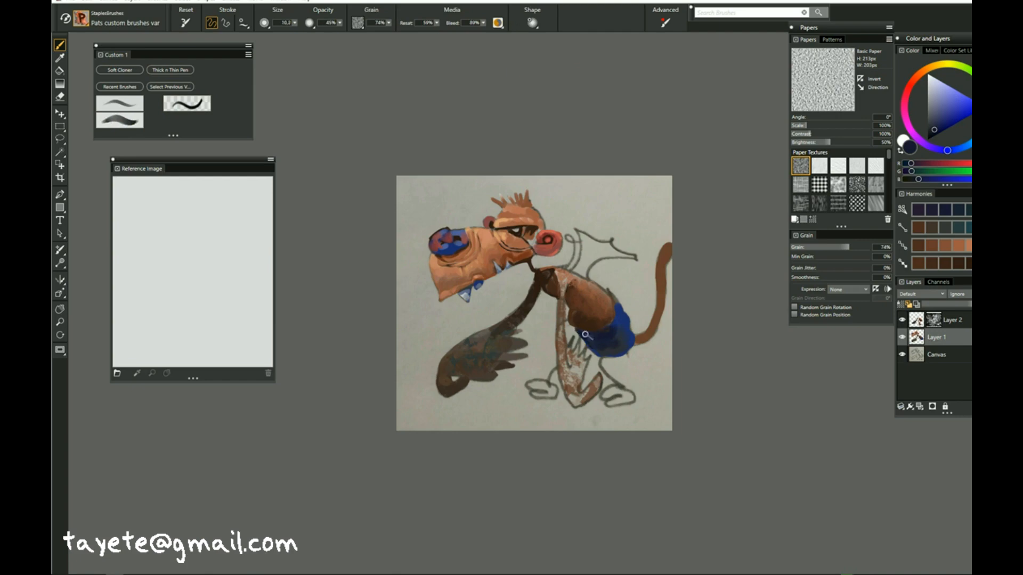
# - Paint the thin hind leg and the front leg in browns sampled from the body, adding front-leg highlights on Layer 2
pyautogui.keyDown('alt'); pyautogui.click(608, 351); pyautogui.keyUp('alt')
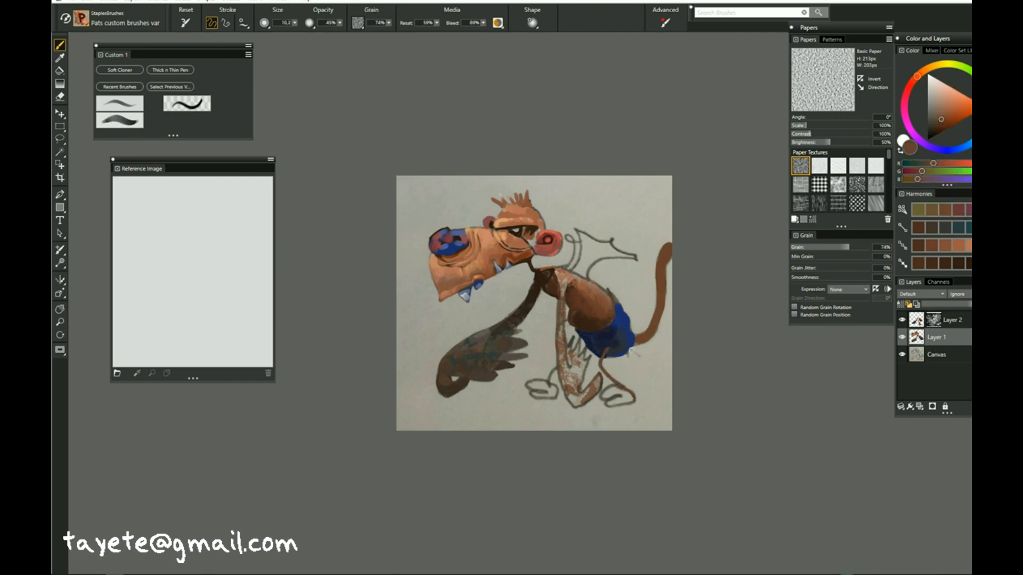
pyautogui.keyDown('alt'); pyautogui.click(585, 324); pyautogui.keyUp('alt')
pyautogui.keyDown('alt'); pyautogui.click(580, 295); pyautogui.keyUp('alt')
pyautogui.moveTo(570, 280)
pyautogui.mouseDown()
pyautogui.moveTo(557, 322)
pyautogui.moveTo(570, 400)
pyautogui.moveTo(590, 397)
pyautogui.moveTo(596, 384)
pyautogui.mouseUp()
pyautogui.click(946, 318)
pyautogui.keyDown('alt'); pyautogui.click(585, 292); pyautogui.keyUp('alt')
pyautogui.moveTo(563, 341); pyautogui.dragTo(580, 397)
# - Fill the near hind foot with brown on Layer 1 and draw dark toe lines with the Thick n Thin Pen
pyautogui.click(946, 337)
pyautogui.keyDown('alt'); pyautogui.click(565, 341); pyautogui.keyUp('alt')
pyautogui.moveTo(569, 350)
pyautogui.mouseDown()
pyautogui.moveTo(574, 393)
pyautogui.moveTo(626, 399)
pyautogui.moveTo(612, 405)
pyautogui.mouseUp()
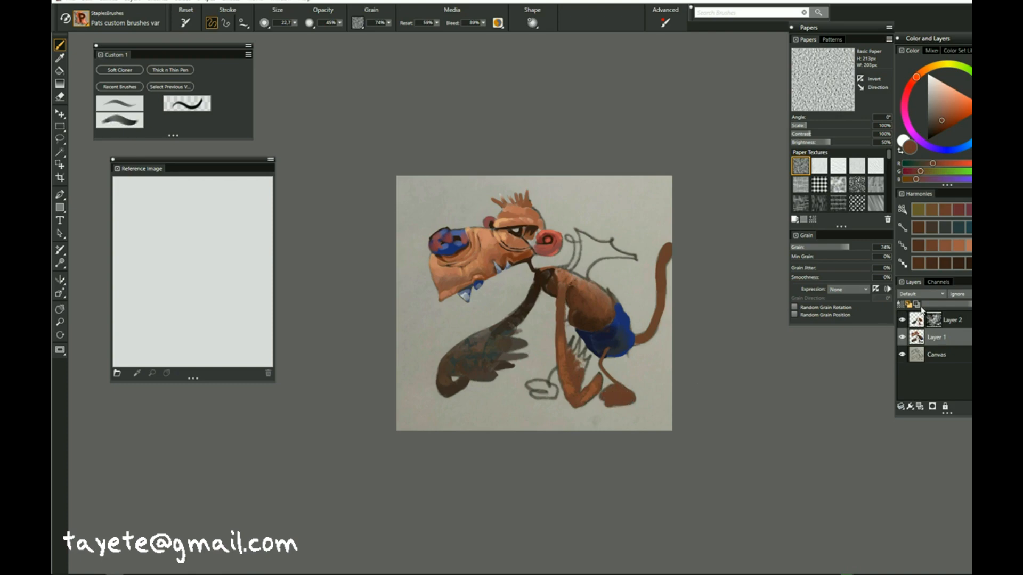
pyautogui.keyDown('alt'); pyautogui.click(559, 316); pyautogui.keyUp('alt')
pyautogui.click(171, 69)
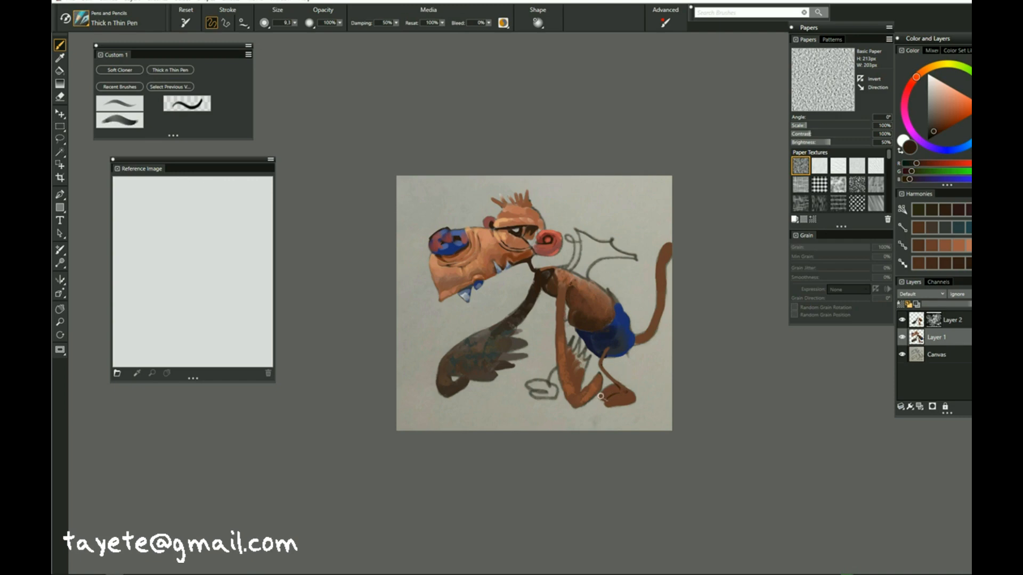
# - Model the near hind foot with sampled browns and a lighter harmony brown using Pats custom brushes var
pyautogui.click(191, 107)
pyautogui.keyDown('alt'); pyautogui.click(610, 384); pyautogui.keyUp('alt')
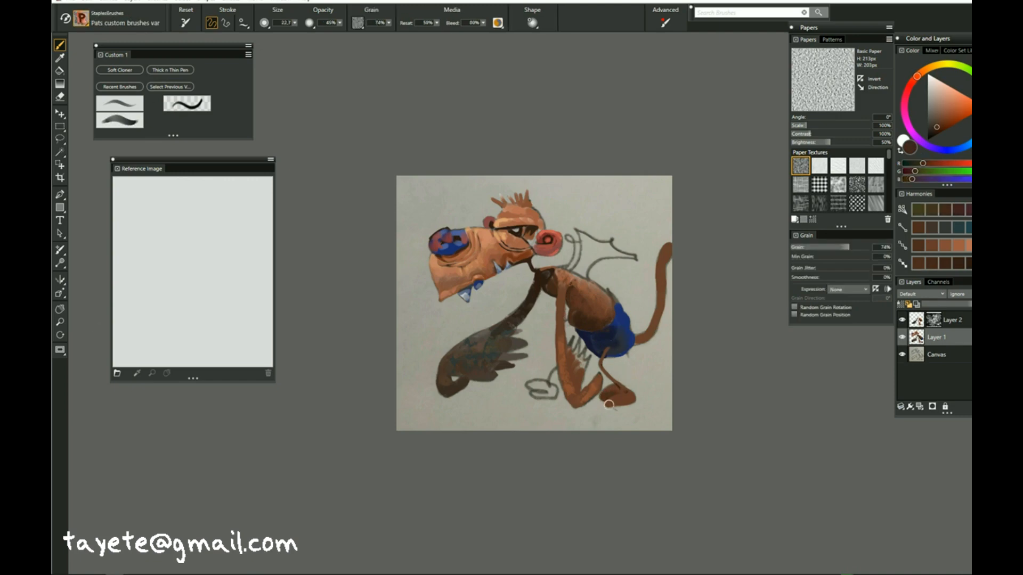
pyautogui.keyDown('alt'); pyautogui.click(609, 402); pyautogui.keyUp('alt')
pyautogui.click(928, 249)
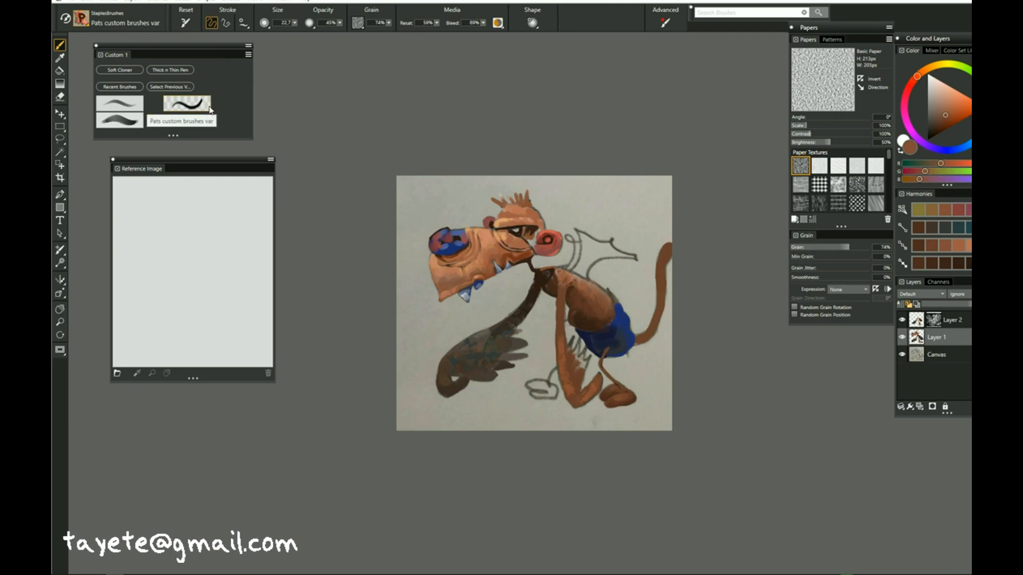
pyautogui.click(188, 105)
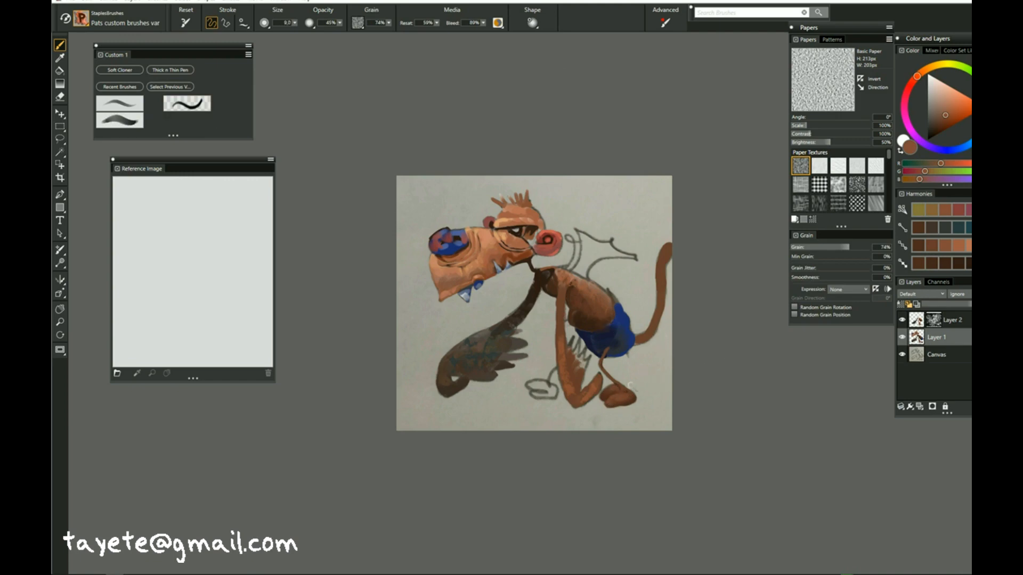
# - Fill the far foot with dark grey-brown and paint the brown hair tufts behind the front leg
pyautogui.keyDown('alt'); pyautogui.click(635, 395); pyautogui.keyUp('alt')
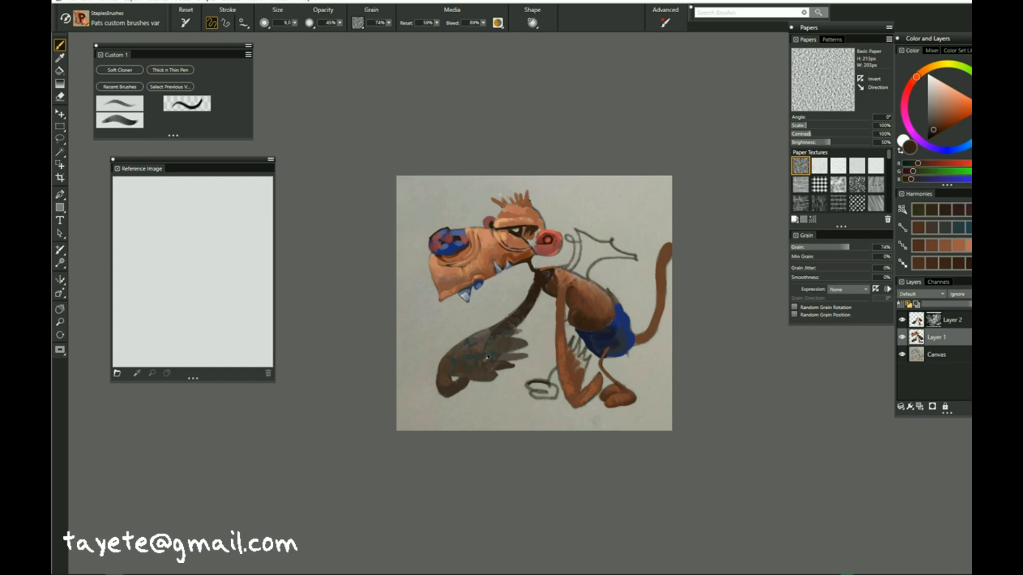
pyautogui.keyDown('alt'); pyautogui.click(533, 384); pyautogui.keyUp('alt')
pyautogui.moveTo(533, 397)
pyautogui.mouseDown()
pyautogui.moveTo(551, 394)
pyautogui.moveTo(554, 370)
pyautogui.mouseUp()
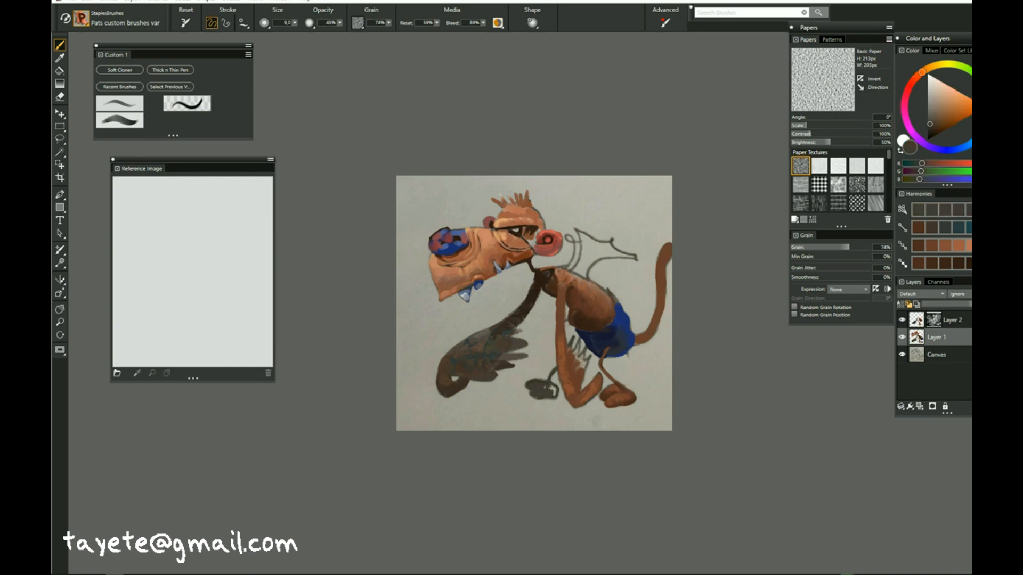
pyautogui.keyDown('alt'); pyautogui.click(582, 362); pyautogui.keyUp('alt')
pyautogui.moveTo(570, 344); pyautogui.dragTo(595, 342)
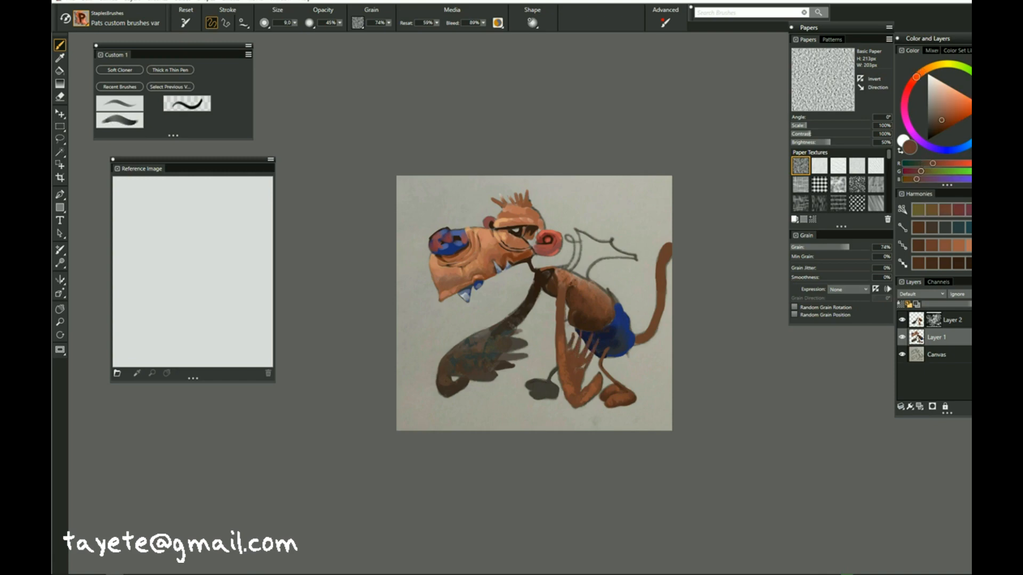
# - Block in the base of the wing above the shoulder with sampled brown and greyed tones
pyautogui.keyDown('alt'); pyautogui.click(569, 278); pyautogui.keyUp('alt')
pyautogui.moveTo(572, 274); pyautogui.dragTo(584, 257)
pyautogui.moveTo(584, 258)
pyautogui.mouseDown()
pyautogui.moveTo(608, 247)
pyautogui.moveTo(582, 247)
pyautogui.moveTo(584, 236)
pyautogui.moveTo(547, 209)
pyautogui.moveTo(591, 248)
pyautogui.moveTo(578, 272)
pyautogui.mouseUp()
pyautogui.click(932, 112)
pyautogui.keyDown('alt'); pyautogui.click(608, 248); pyautogui.keyUp('alt')
pyautogui.click(938, 108)
# - Paint the wing membrane bright orange with a smaller Speckle Grainy Hard Drip brush
pyautogui.click(140, 122)
pyautogui.keyDown('alt'); pyautogui.click(593, 267); pyautogui.keyUp('alt')
pyautogui.click(950, 109)
pyautogui.click(968, 245)
pyautogui.press('[')
pyautogui.click(961, 107)
pyautogui.moveTo(589, 243); pyautogui.dragTo(583, 262)
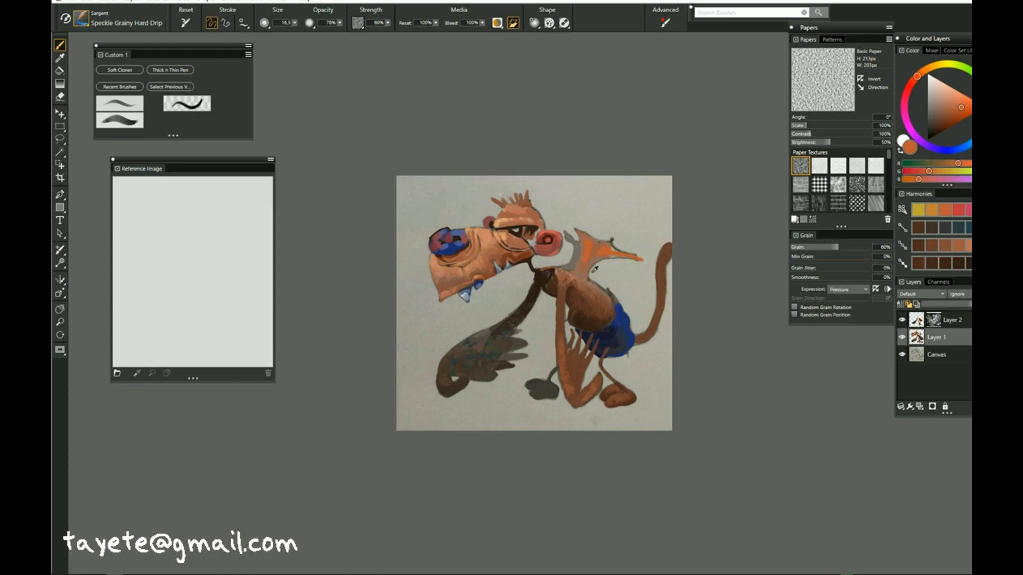
# - Paint the wing's ribs and edges in brown and blend the membrane with oranges sampled from it
pyautogui.keyDown('alt'); pyautogui.click(595, 269); pyautogui.keyUp('alt')
pyautogui.moveTo(622, 253); pyautogui.dragTo(645, 261)
pyautogui.moveTo(587, 276)
pyautogui.mouseDown()
pyautogui.moveTo(641, 261)
pyautogui.moveTo(586, 272)
pyautogui.mouseUp()
pyautogui.moveTo(580, 234); pyautogui.dragTo(585, 251)
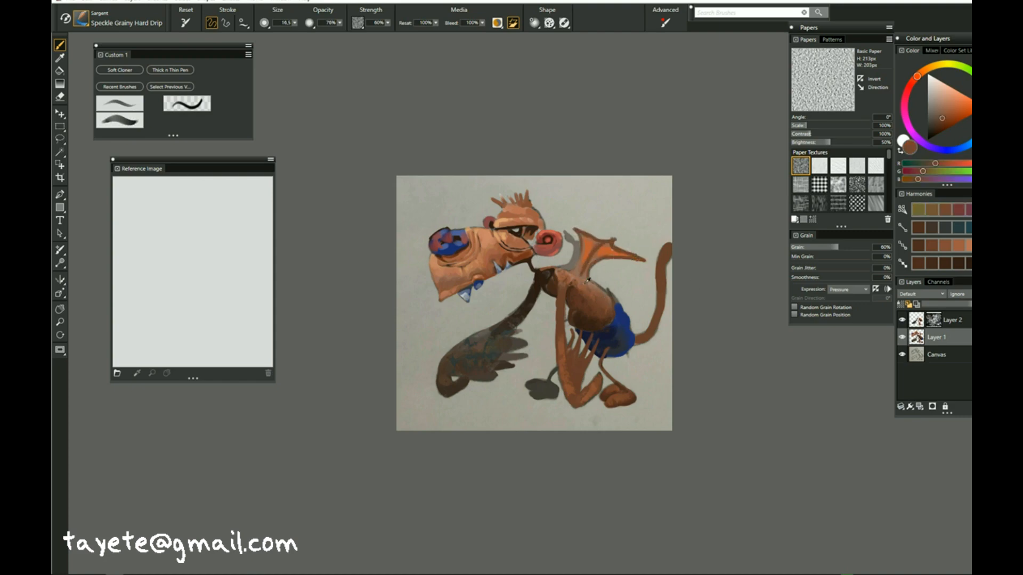
pyautogui.keyDown('alt'); pyautogui.click(592, 256); pyautogui.keyUp('alt')
pyautogui.keyDown('alt'); pyautogui.click(616, 244); pyautogui.keyUp('alt')
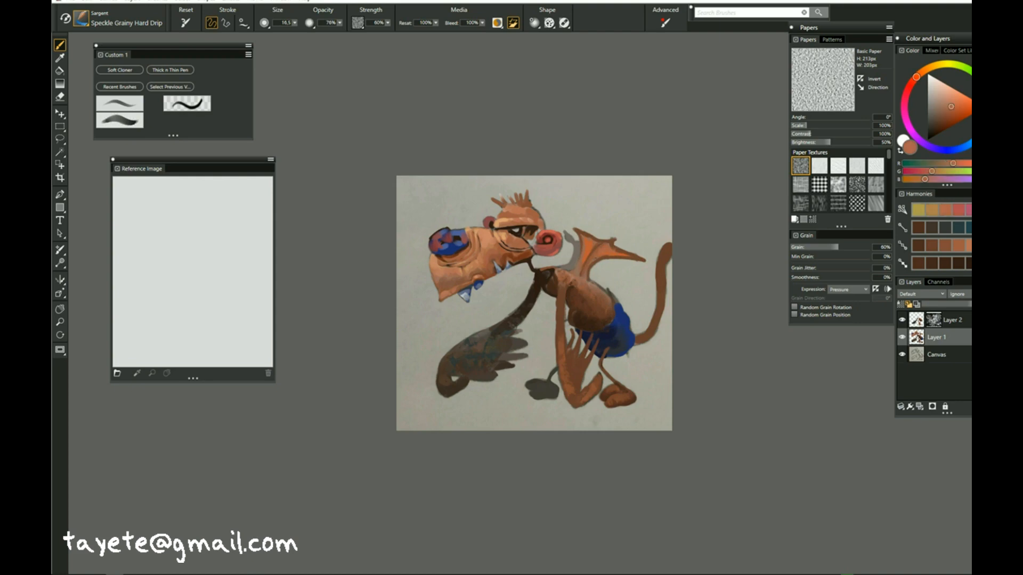
pyautogui.keyDown('alt'); pyautogui.click(580, 261); pyautogui.keyUp('alt')
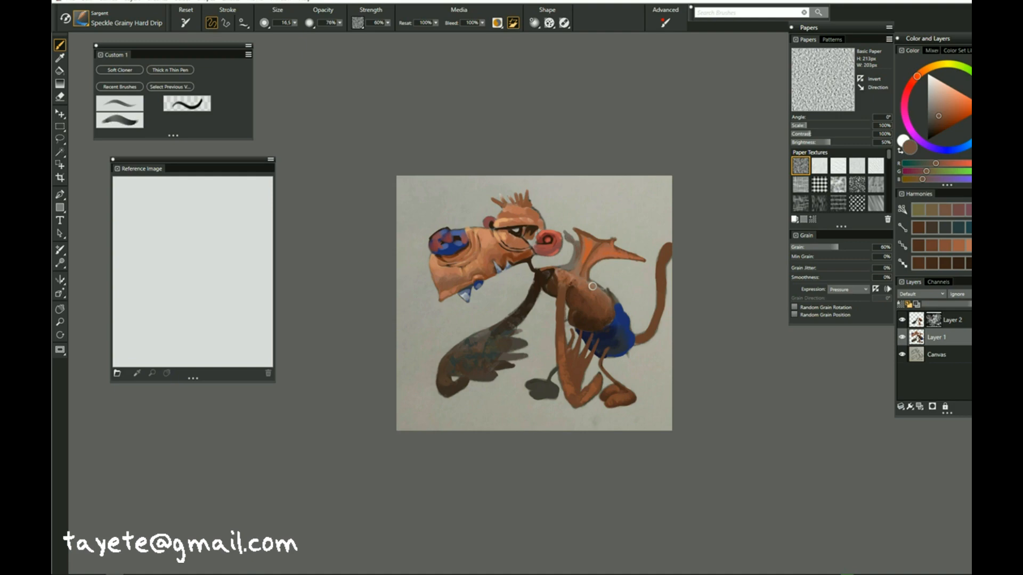
# - Refine the wing's pointed tips and outline with the Thick n Thin Pen in sampled brown and orange tones
pyautogui.click(186, 103)
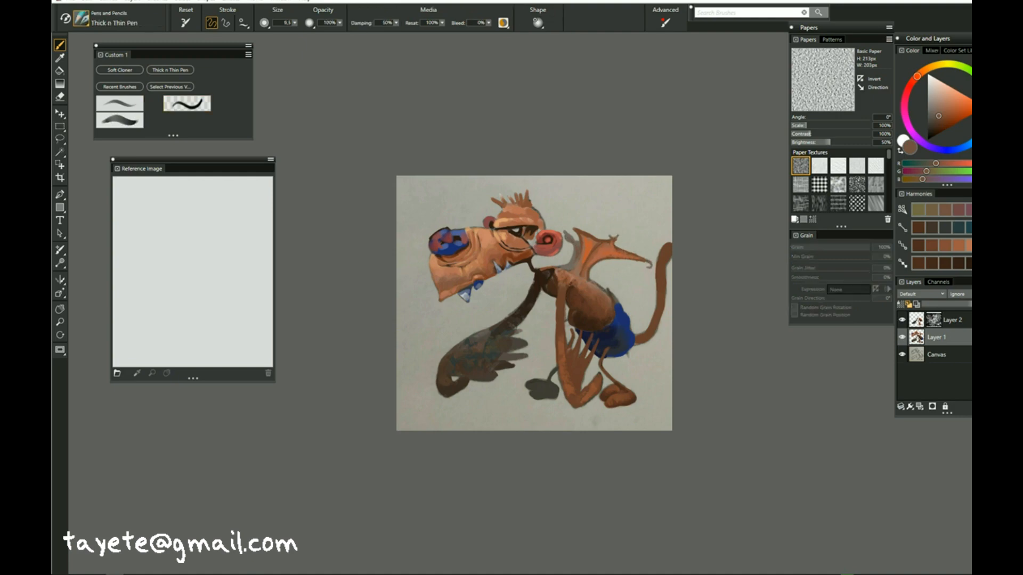
pyautogui.keyDown('alt'); pyautogui.click(622, 255); pyautogui.keyUp('alt')
pyautogui.keyDown('alt'); pyautogui.click(586, 252); pyautogui.keyUp('alt')
pyautogui.keyDown('alt'); pyautogui.click(591, 254); pyautogui.keyUp('alt')
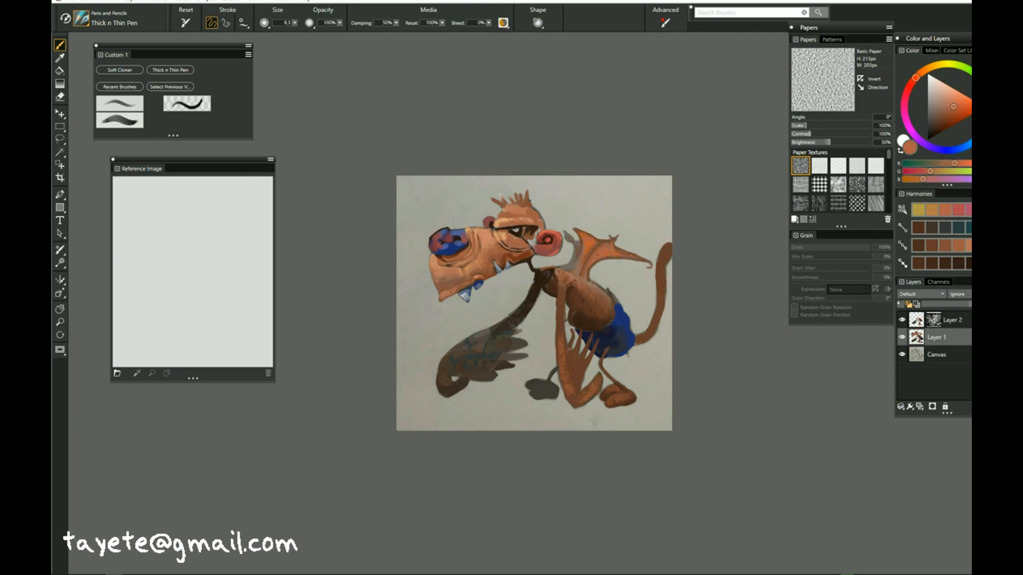
pyautogui.keyDown('alt'); pyautogui.click(610, 247); pyautogui.keyUp('alt')
pyautogui.keyDown('alt'); pyautogui.click(595, 287); pyautogui.keyUp('alt')
pyautogui.keyDown('alt'); pyautogui.click(576, 232); pyautogui.keyUp('alt')
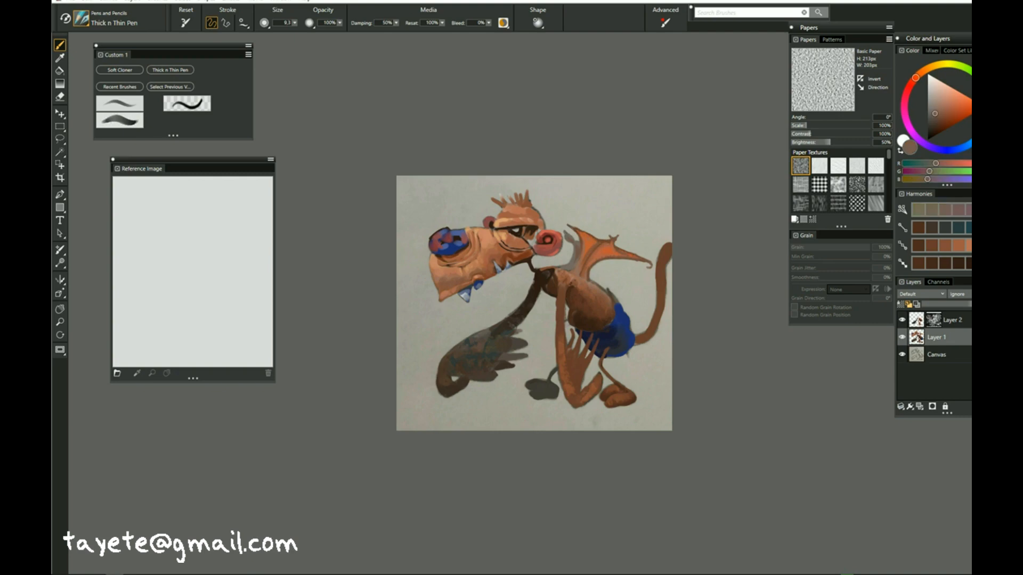
# - Touch up the edge of the upper back in brown and add lighter blue strokes to the shorts
pyautogui.keyDown('alt'); pyautogui.click(602, 289); pyautogui.keyUp('alt')
pyautogui.moveTo(599, 276); pyautogui.dragTo(605, 281)
pyautogui.keyDown('alt'); pyautogui.click(627, 311); pyautogui.keyUp('alt')
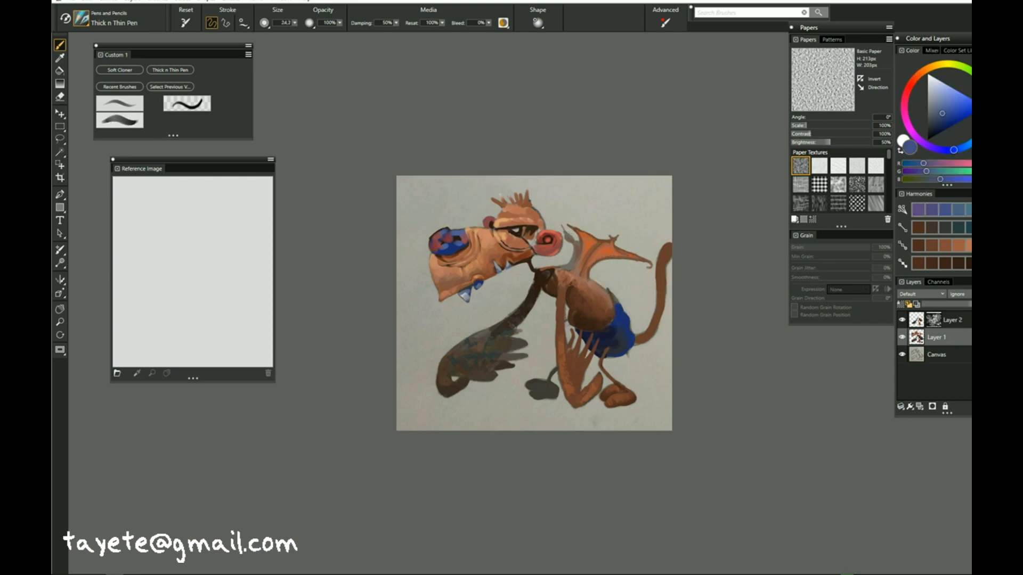
# - Add harmony-brown shading strokes along the tail from its base upwards with the Thick n Thin Pen
pyautogui.keyDown('alt'); pyautogui.click(640, 336); pyautogui.keyUp('alt')
pyautogui.click(945, 247)
pyautogui.moveTo(638, 338); pyautogui.dragTo(651, 311)
pyautogui.keyDown('alt'); pyautogui.click(657, 327); pyautogui.keyUp('alt')
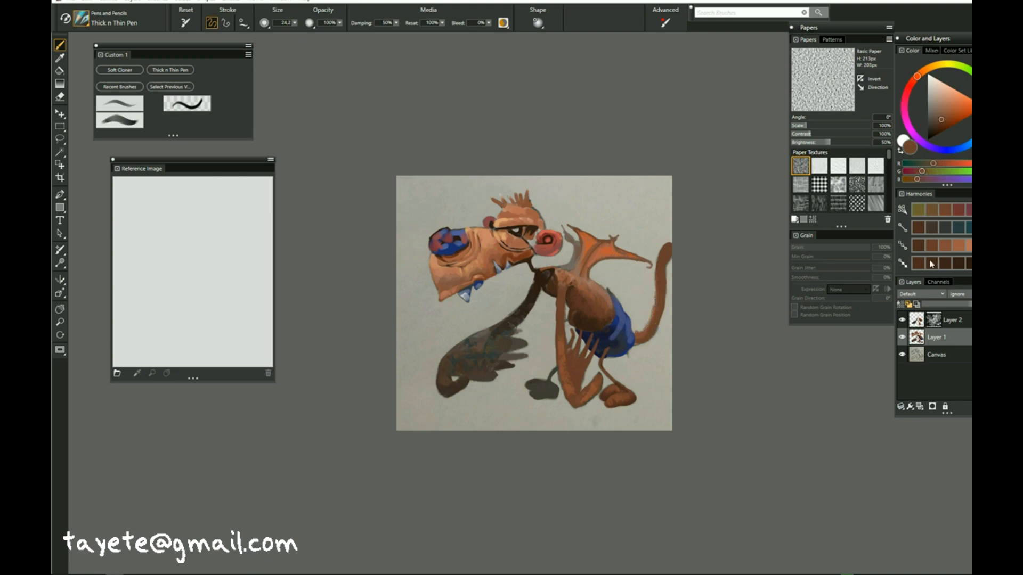
# - Texture the tail as fur with dark and light brown Speckle Grainy Hard Drip strokes, darkening its base
pyautogui.press('F2')
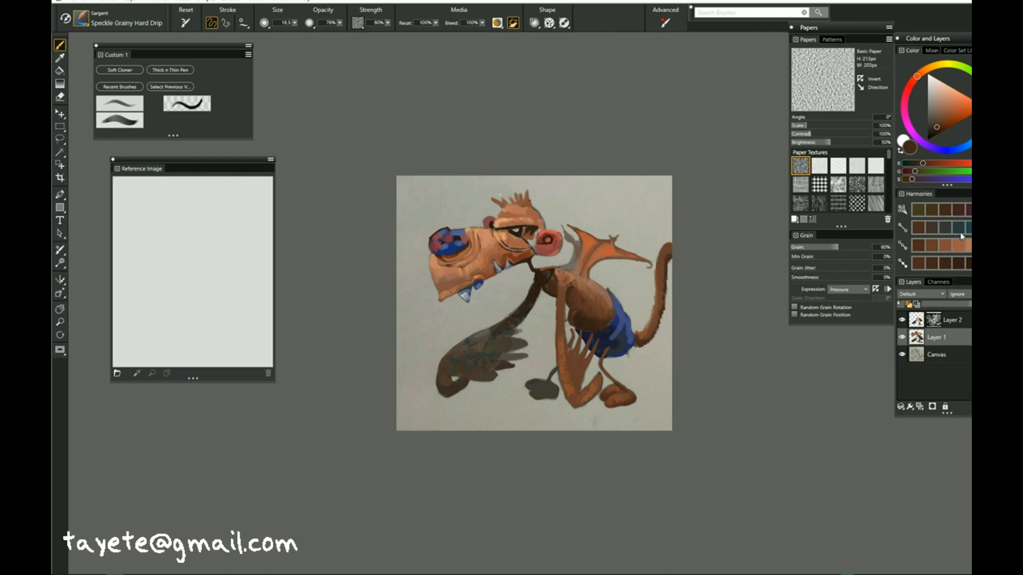
pyautogui.keyDown('alt'); pyautogui.click(663, 273); pyautogui.keyUp('alt')
pyautogui.moveTo(660, 261)
pyautogui.mouseDown()
pyautogui.moveTo(677, 244)
pyautogui.moveTo(643, 332)
pyautogui.mouseUp()
pyautogui.click(958, 246)
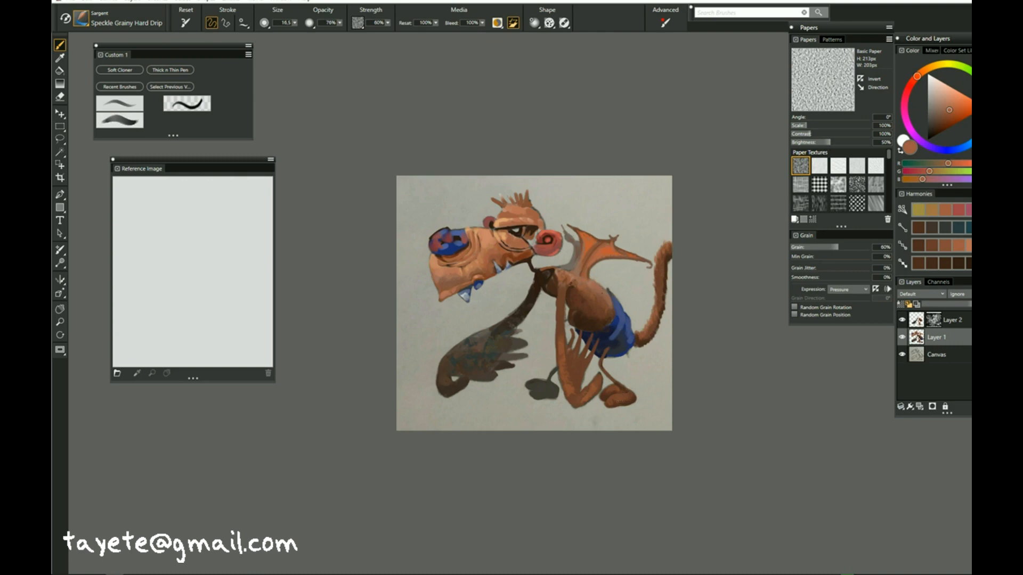
pyautogui.click(925, 263)
pyautogui.press('/')
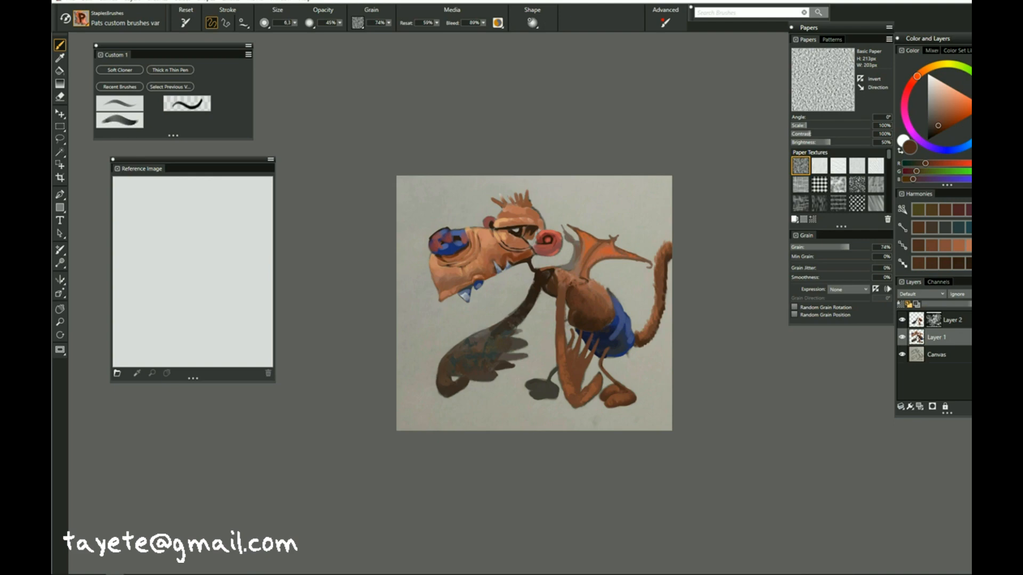
# - Blend the wing base into the shoulder with browns sampled from the torso and wing
pyautogui.keyDown('alt'); pyautogui.click(585, 285); pyautogui.keyUp('alt')
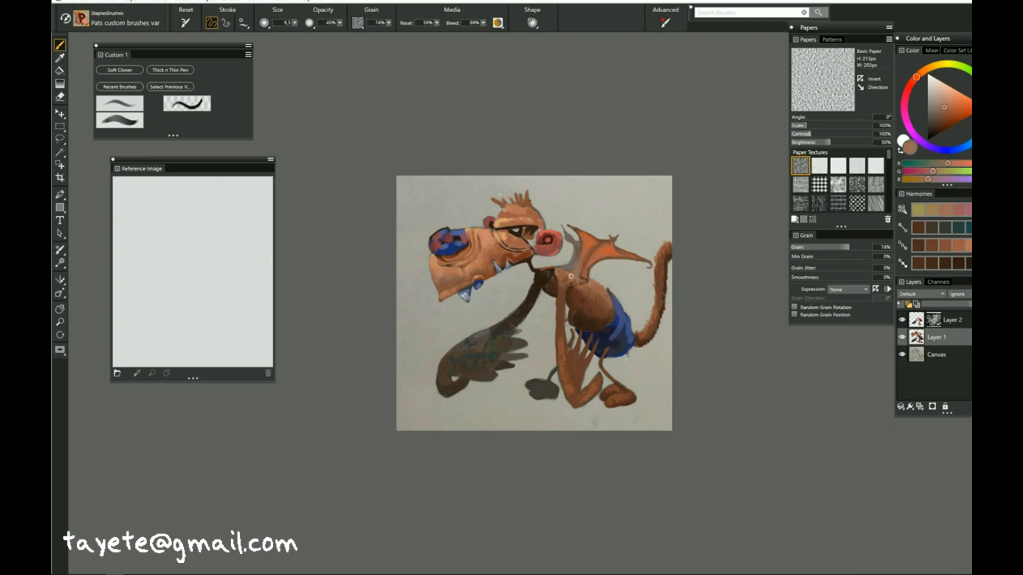
pyautogui.keyDown('alt'); pyautogui.click(595, 298); pyautogui.keyUp('alt')
pyautogui.keyDown('alt'); pyautogui.click(583, 253); pyautogui.keyUp('alt')
pyautogui.keyDown('alt'); pyautogui.click(586, 275); pyautogui.keyUp('alt')
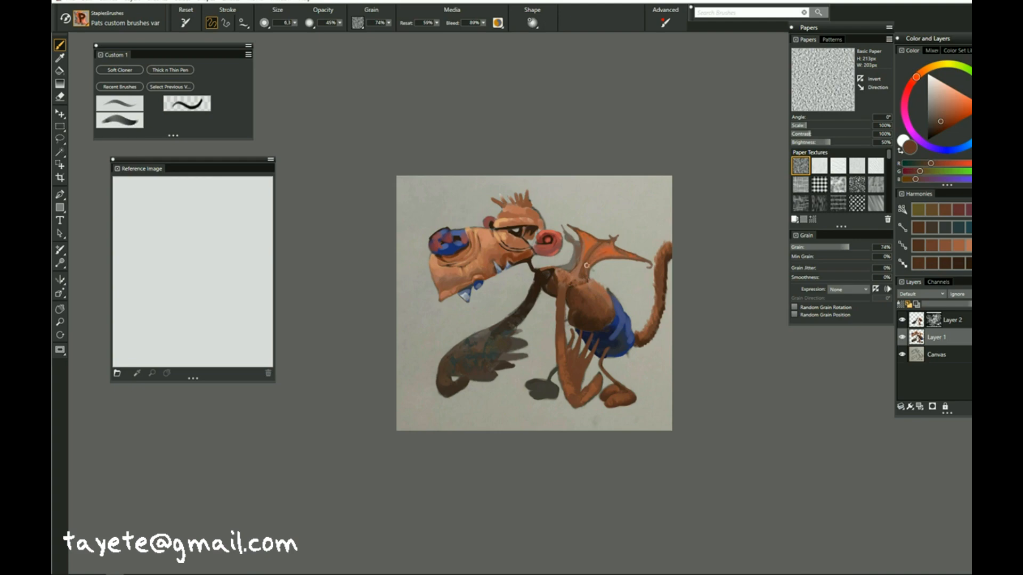
# - Add mottled orange-brown highlights to the torso and front leg on Layer 2 with an enlarged Speckle Grainy Hard Drip brush
pyautogui.click(920, 322)
pyautogui.click(958, 245)
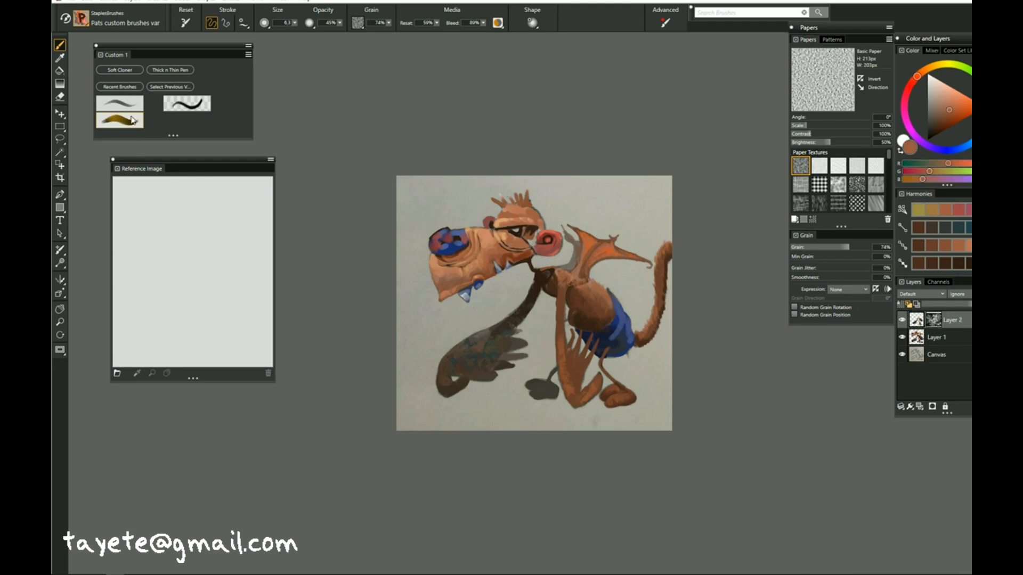
pyautogui.click(121, 121)
pyautogui.press(']')
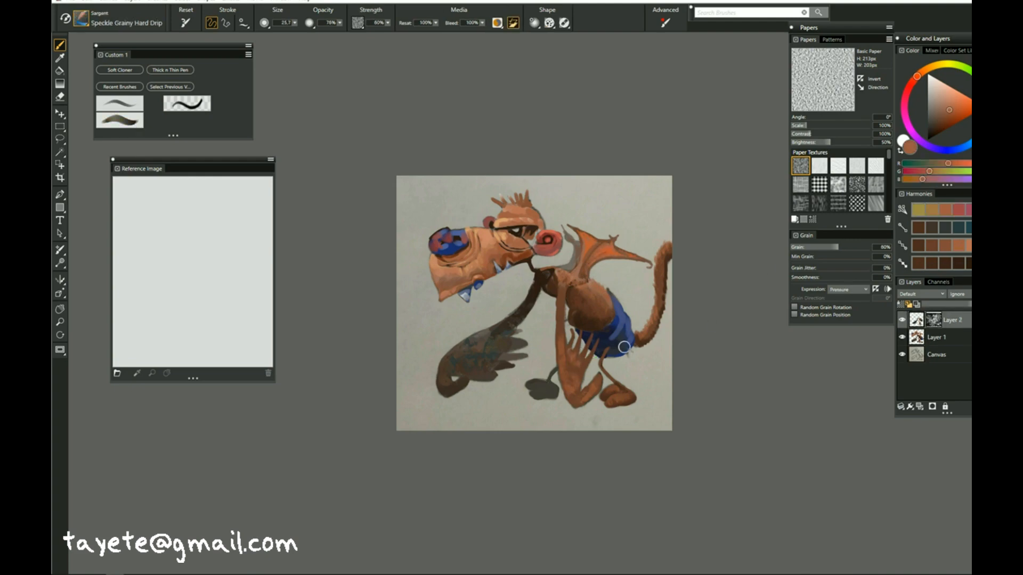
pyautogui.keyDown('alt'); pyautogui.click(563, 293); pyautogui.keyUp('alt')
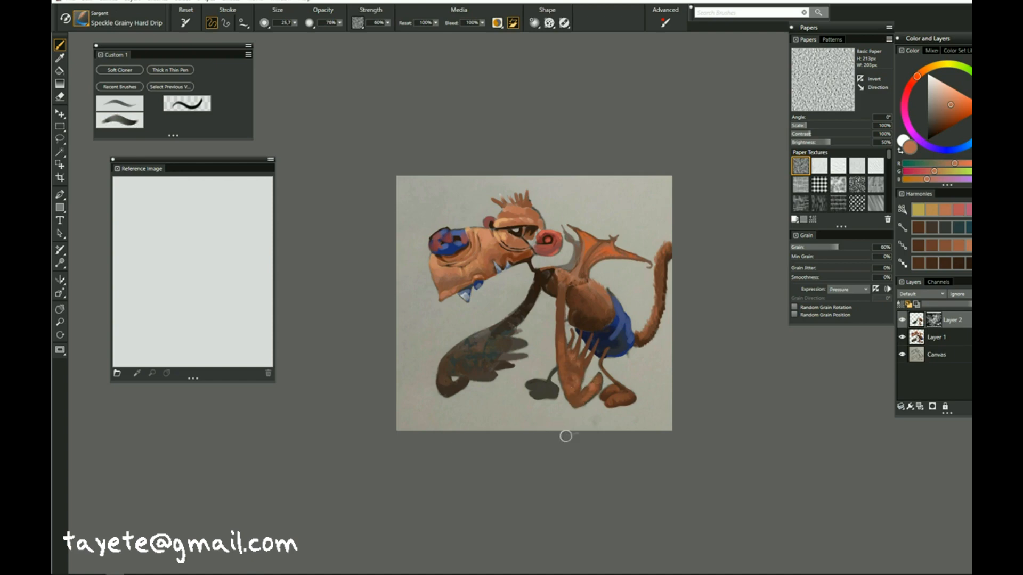
pyautogui.keyDown('alt'); pyautogui.click(585, 354); pyautogui.keyUp('alt')
pyautogui.click(941, 247)
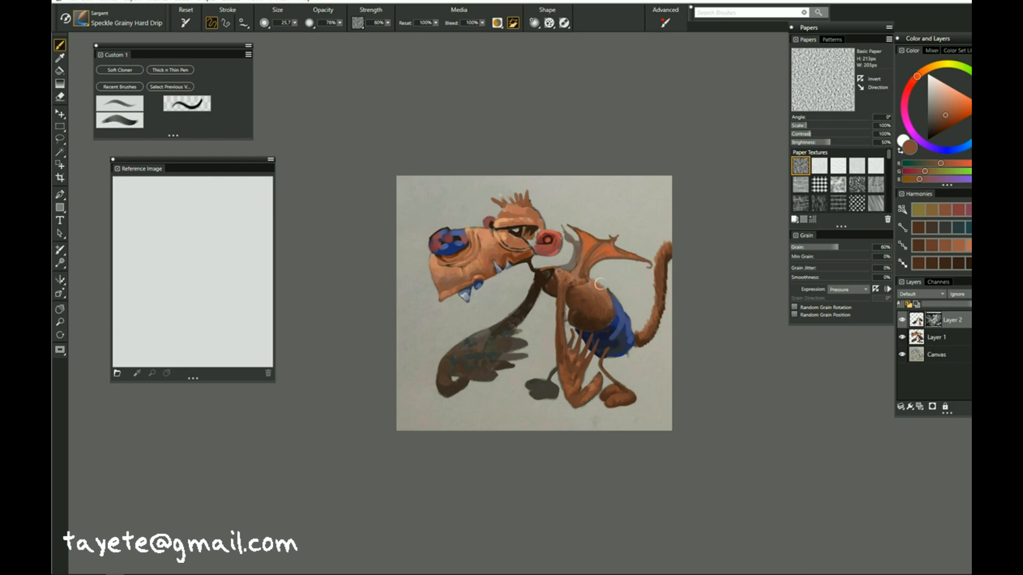
# - Touch up the torso and shorts on Layer 2 with harmony browns and dark blue using the Speckle Grainy Hard Drip brush
pyautogui.click(931, 246)
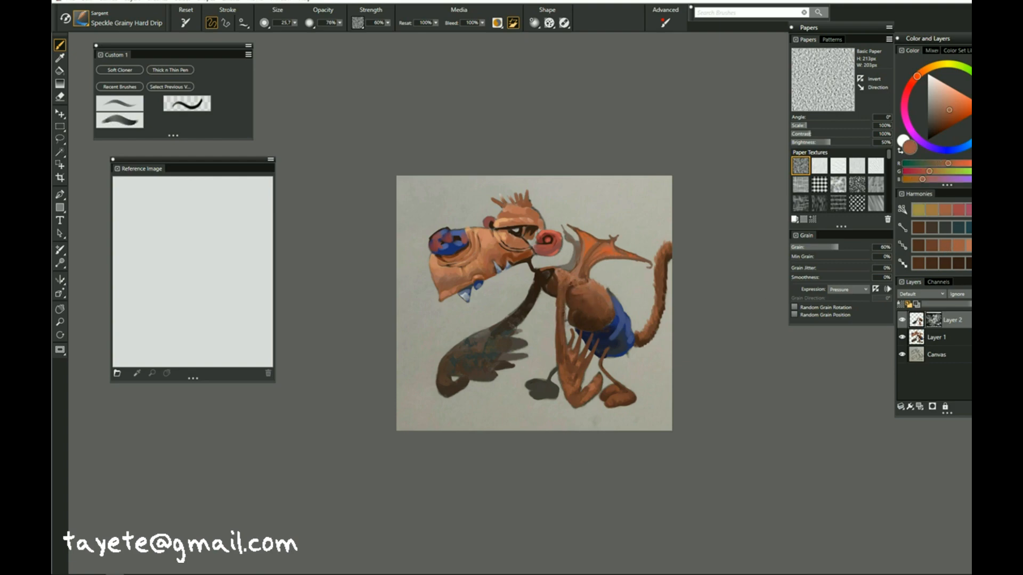
pyautogui.click(951, 229)
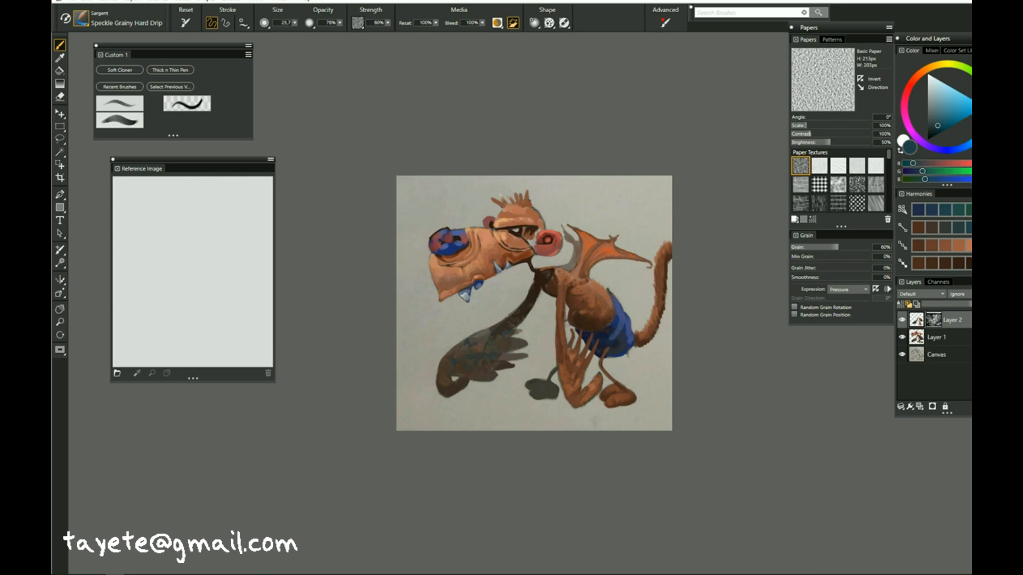
pyautogui.click(920, 213)
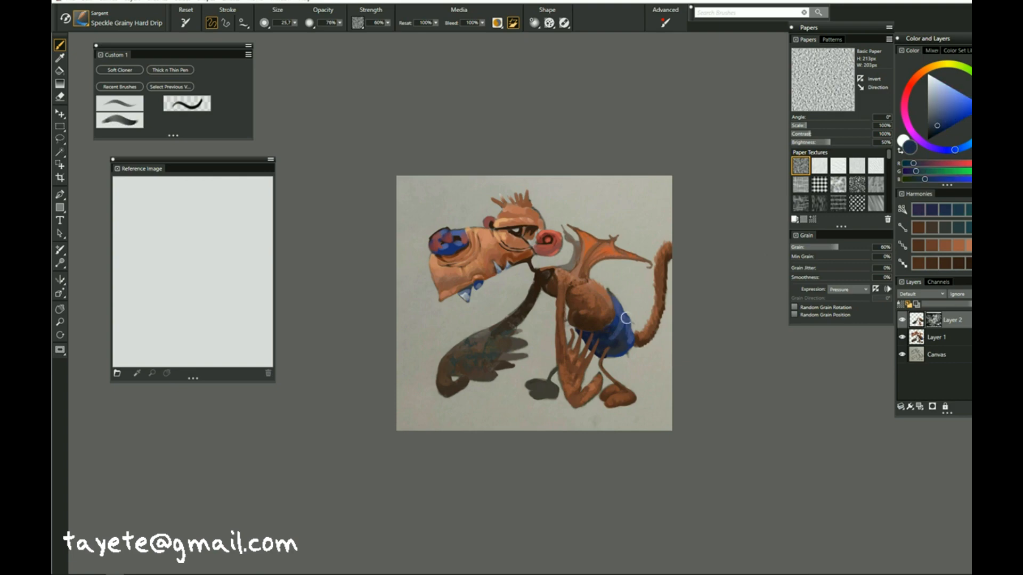
pyautogui.click(944, 245)
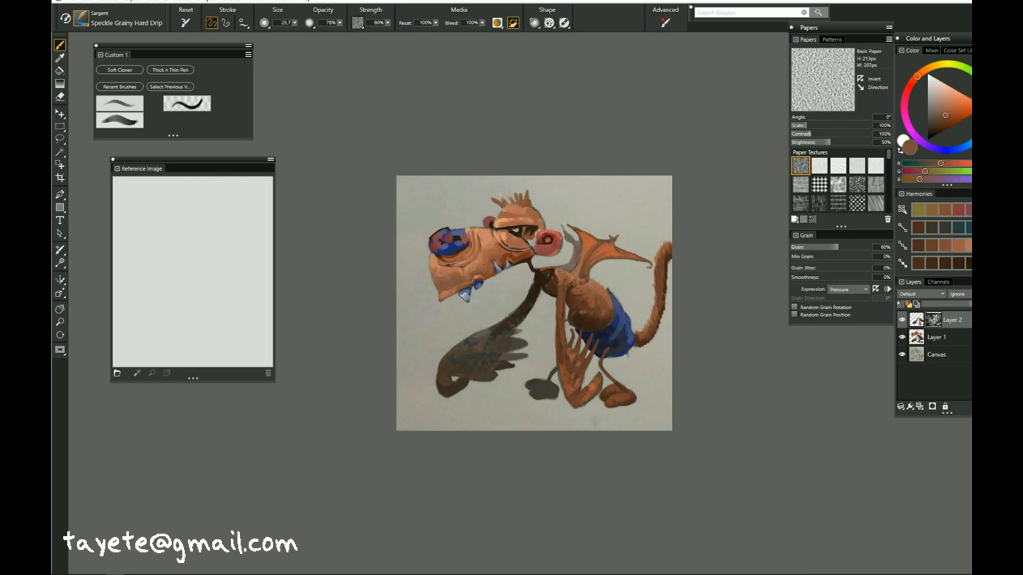
pyautogui.click(957, 249)
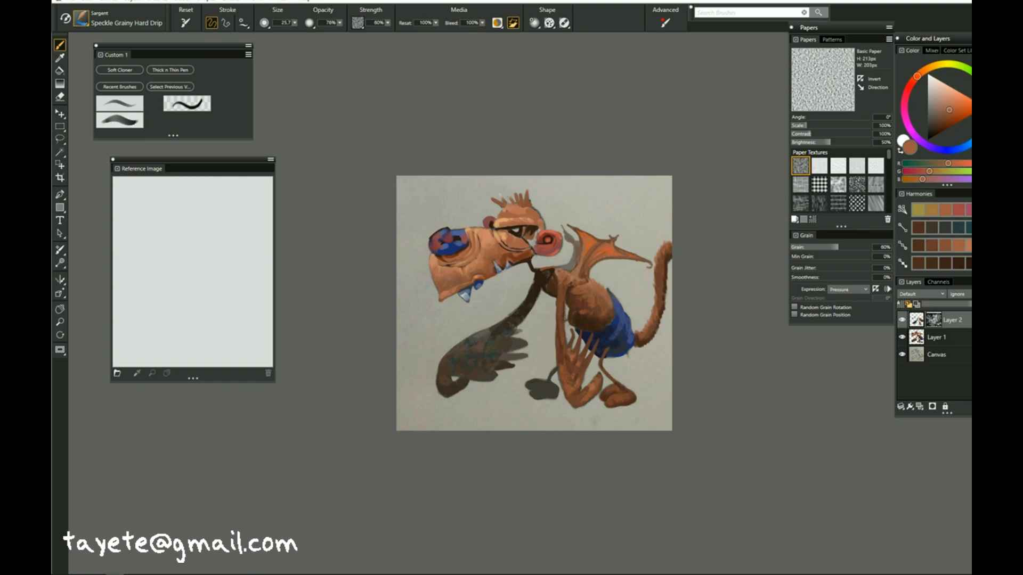
pyautogui.click(968, 246)
# - Rework the brow and eye socket on Layer 1 with a light brown stroke and small dark brown strokes
pyautogui.click(936, 337)
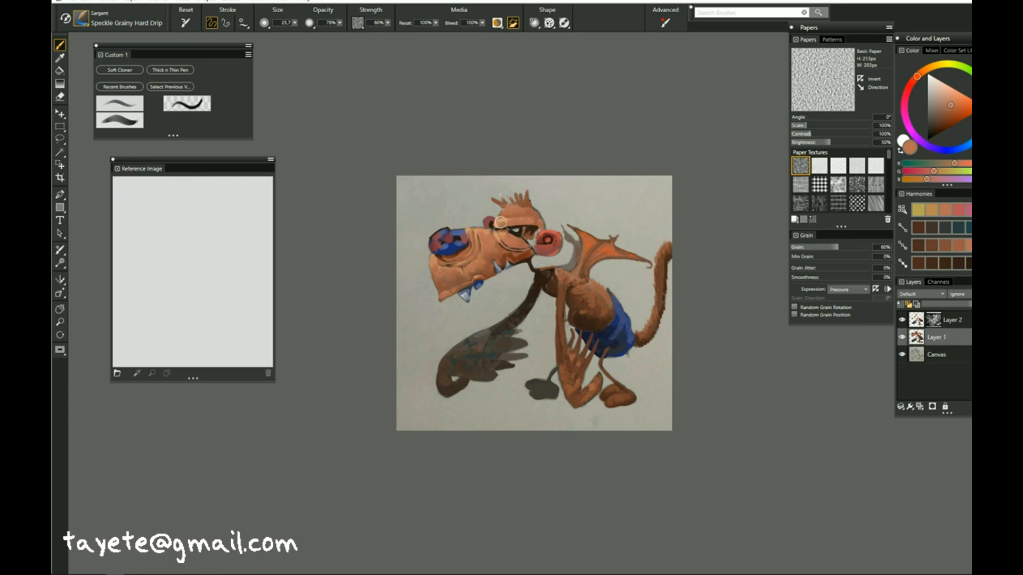
pyautogui.moveTo(497, 226); pyautogui.dragTo(508, 227)
pyautogui.keyDown('alt'); pyautogui.click(512, 229); pyautogui.keyUp('alt')
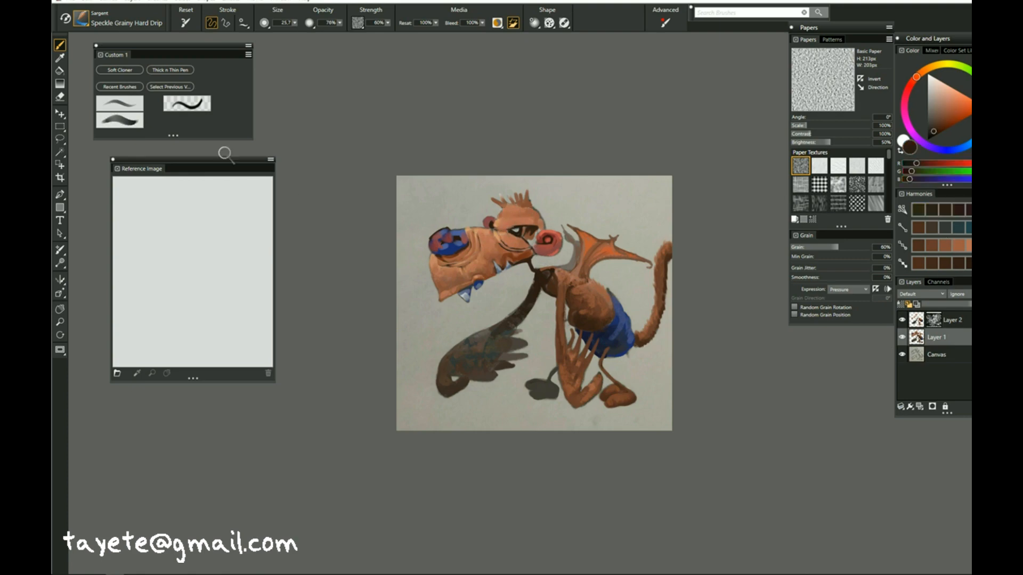
pyautogui.click(171, 69)
pyautogui.press('[')
pyautogui.click(956, 263)
pyautogui.press('[')
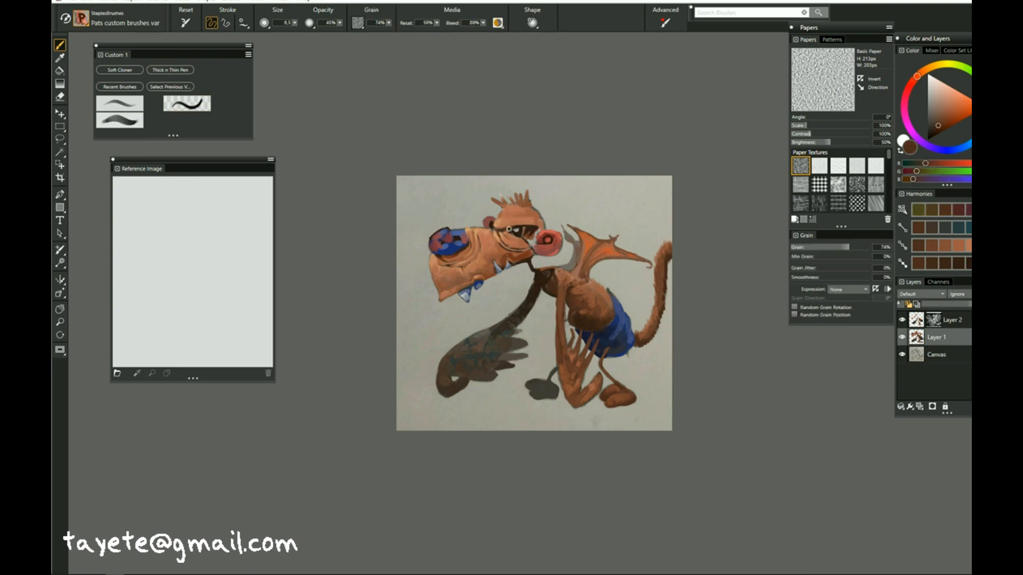
# - Model the eyelid and under-eye folds with light and dark browns sampled from the face using the Pats custom brush
pyautogui.keyDown('alt'); pyautogui.click(515, 251); pyautogui.keyUp('alt')
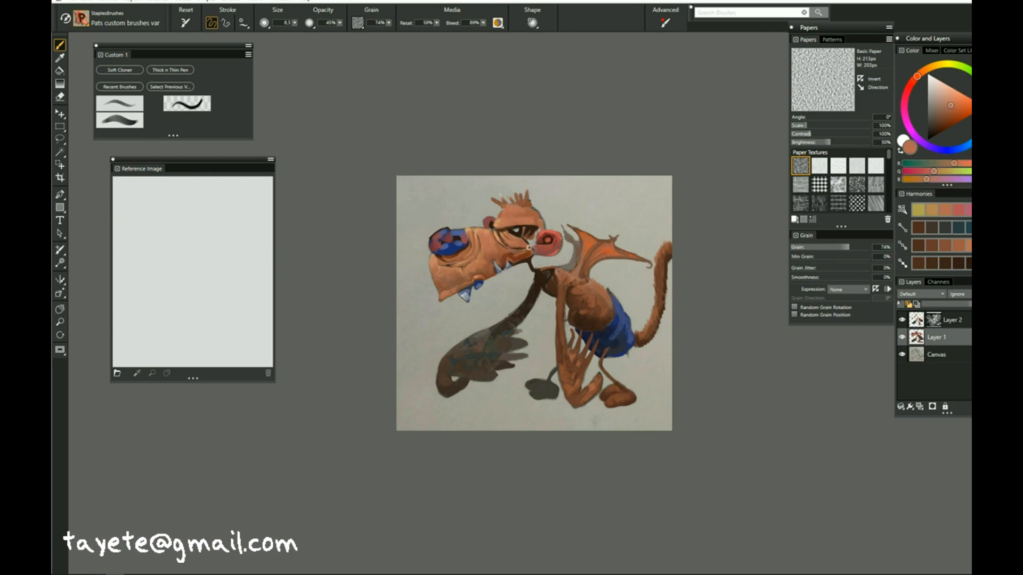
pyautogui.keyDown('alt'); pyautogui.click(506, 242); pyautogui.keyUp('alt')
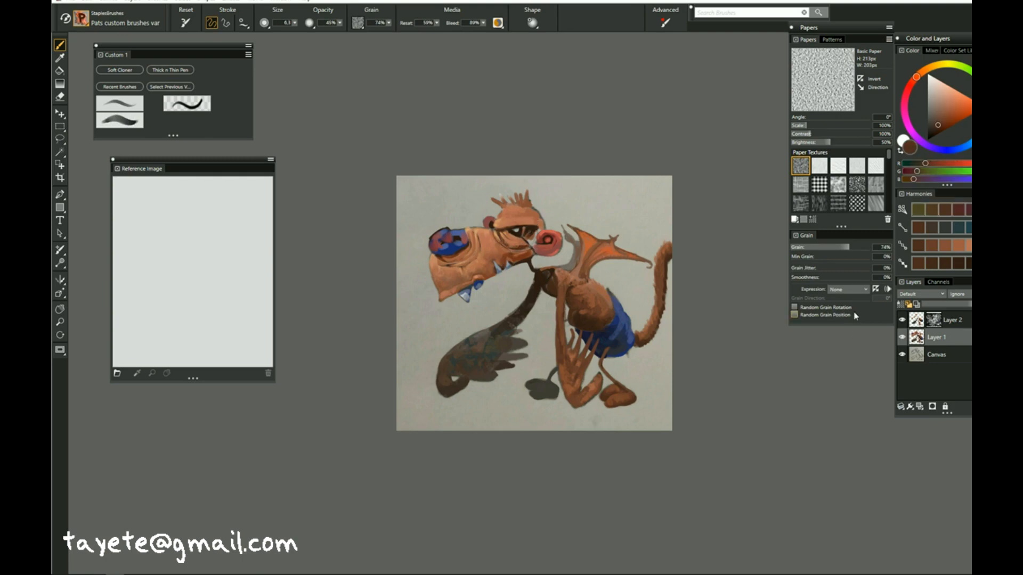
pyautogui.keyDown('alt'); pyautogui.click(523, 242); pyautogui.keyUp('alt')
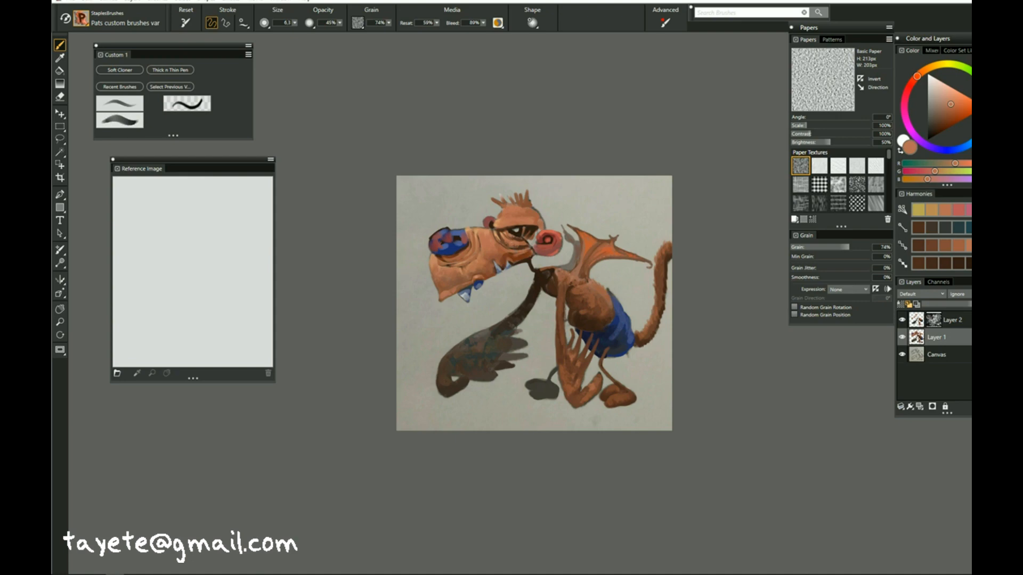
pyautogui.keyDown('alt'); pyautogui.click(513, 239); pyautogui.keyUp('alt')
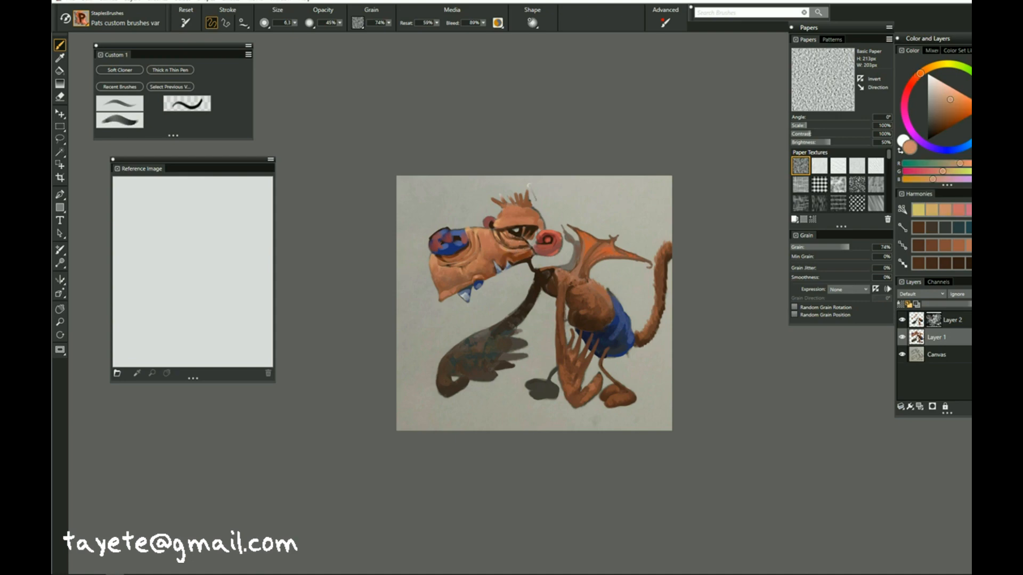
# - Shade and blend the skin under the eye on Layer 1 with sampled browns and a resized Pats custom brush
pyautogui.keyDown('alt'); pyautogui.click(558, 281); pyautogui.keyUp('alt')
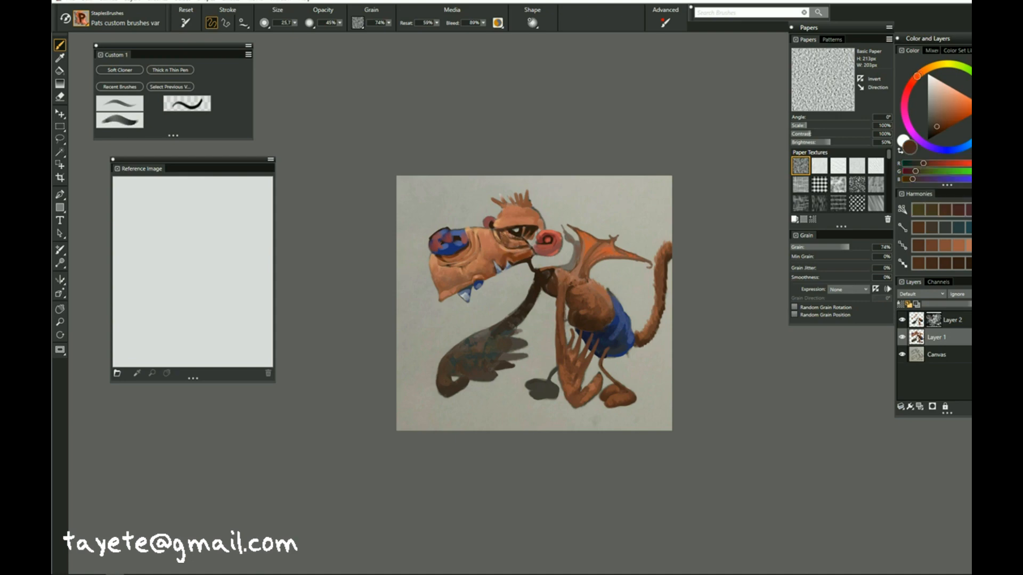
pyautogui.click(920, 325)
pyautogui.keyDown('alt'); pyautogui.click(511, 242); pyautogui.keyUp('alt')
pyautogui.press('n')
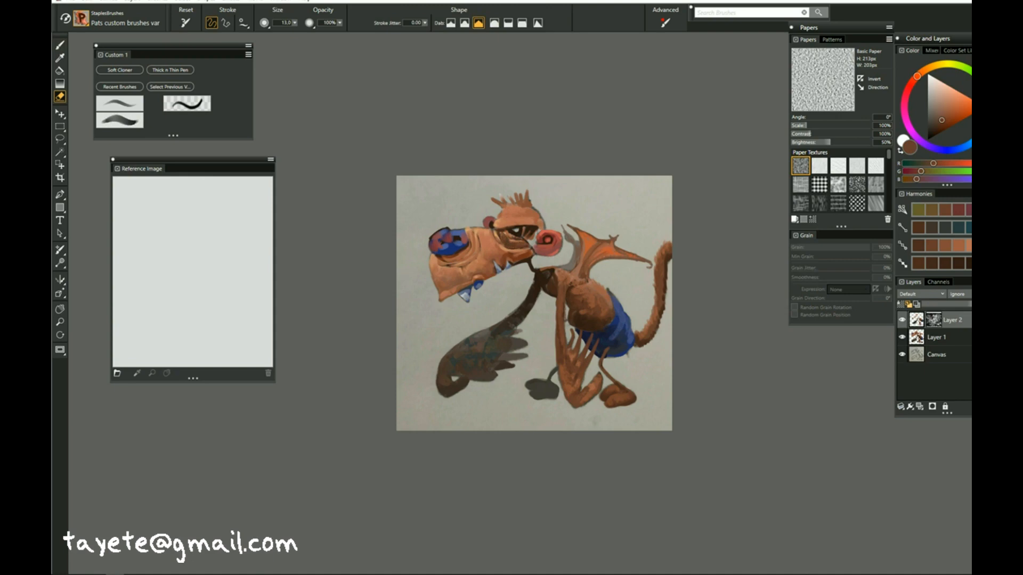
pyautogui.press('b')
pyautogui.click(936, 338)
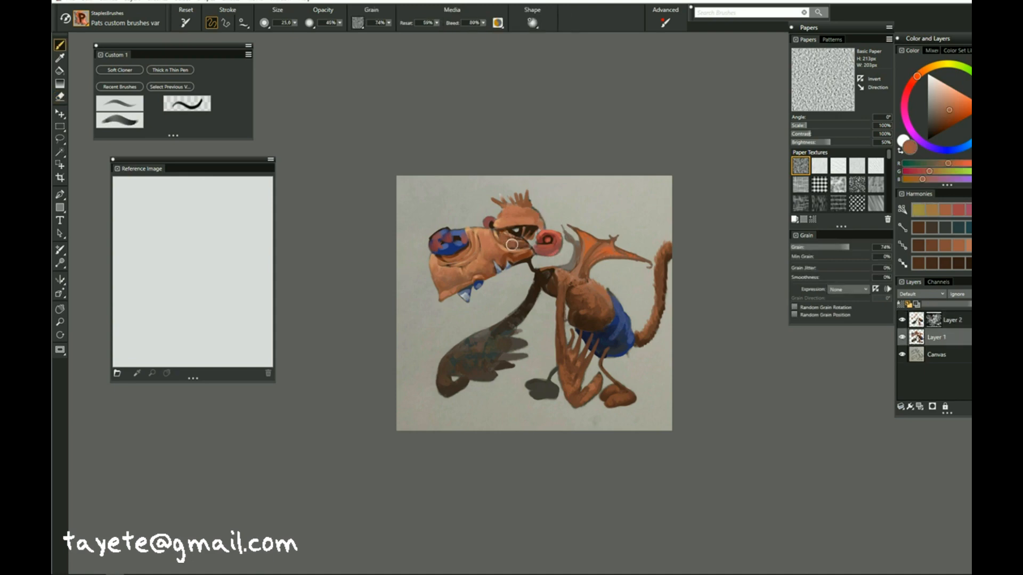
pyautogui.keyDown('alt'); pyautogui.click(512, 243); pyautogui.keyUp('alt')
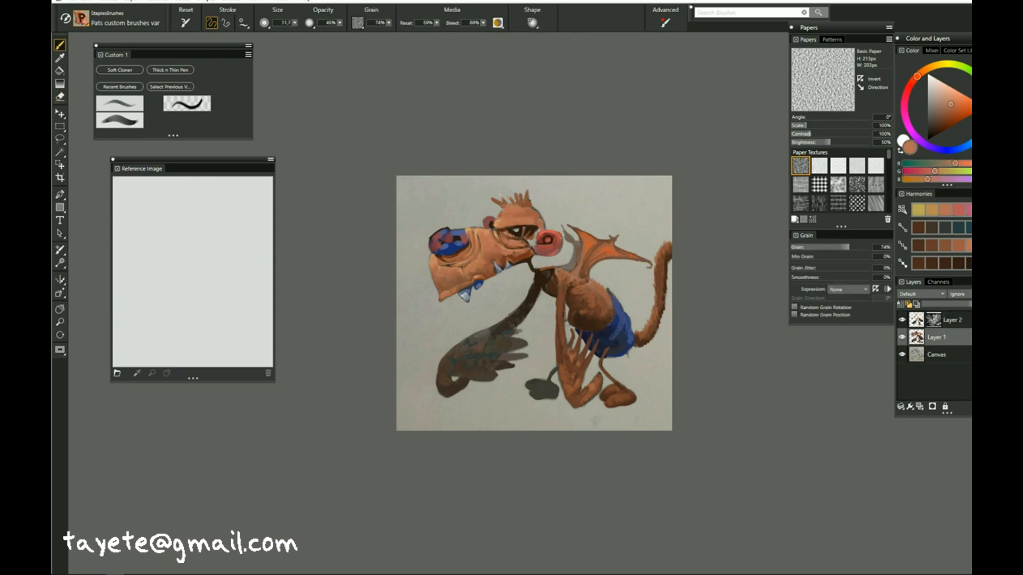
pyautogui.keyDown('alt'); pyautogui.click(505, 254); pyautogui.keyUp('alt')
# - Add a new layer above Layer 1 and paint the iris bright orange-red with a dark outline using the Thick n Thin Pen
pyautogui.click(921, 406)
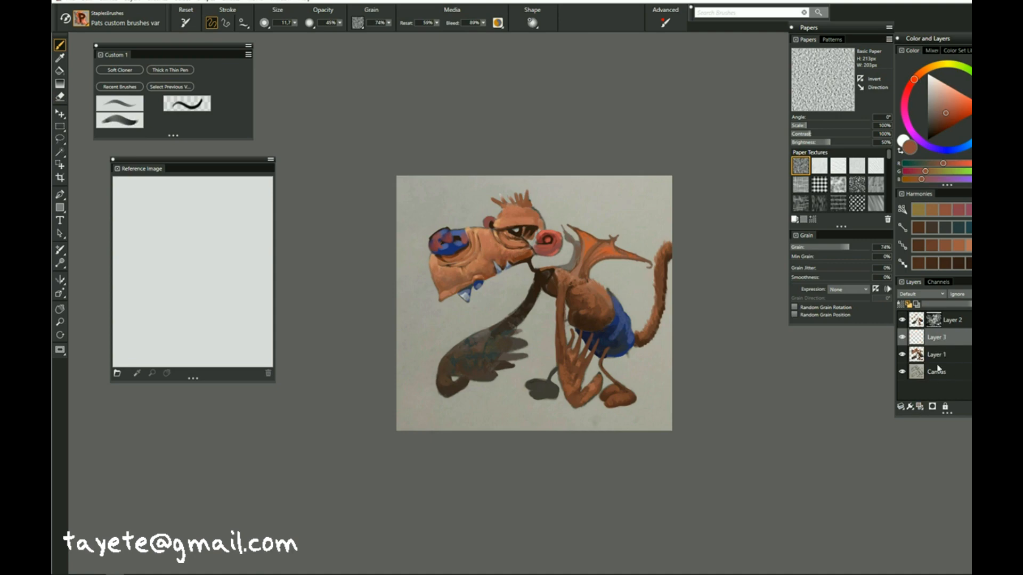
pyautogui.click(983, 108)
pyautogui.keyDown('alt'); pyautogui.click(538, 229); pyautogui.keyUp('alt')
pyautogui.click(201, 104)
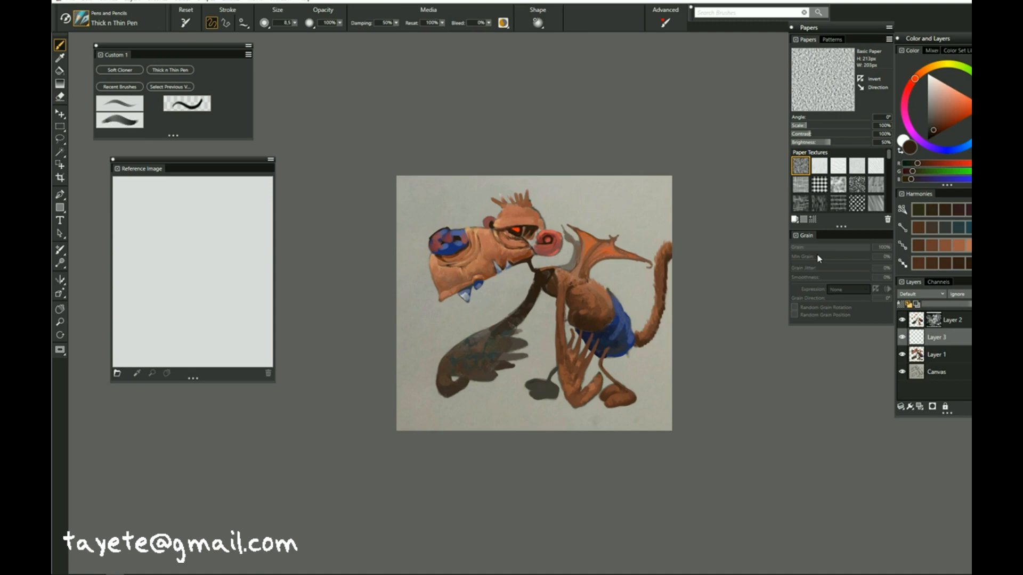
# - Make the eye glow with an enlarged F-X Glow brush in orange-red on Layer 3
pyautogui.click(87, 17)
pyautogui.click(142, 296)
pyautogui.click(206, 156)
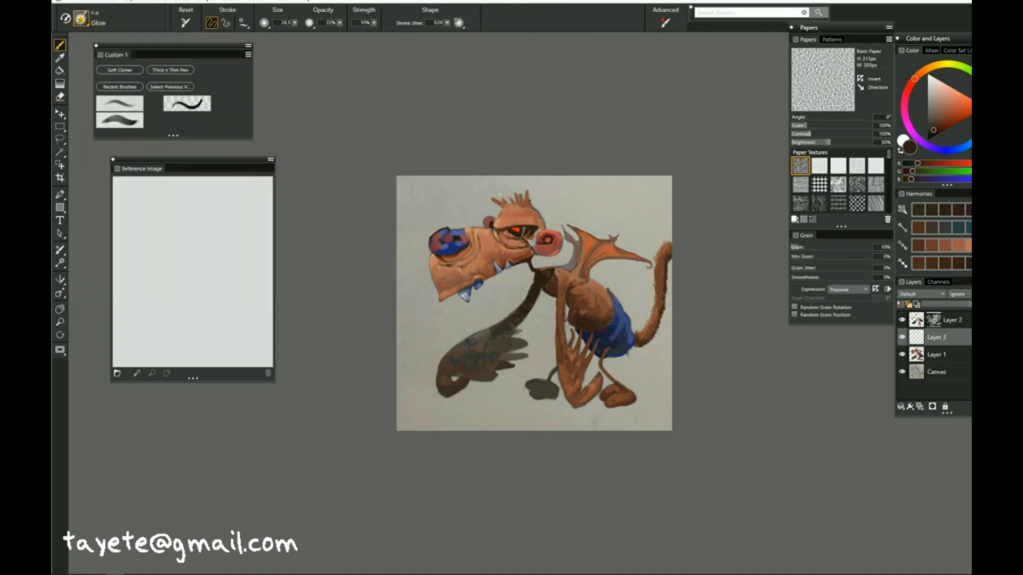
pyautogui.moveTo(512, 271); pyautogui.dragTo(515, 231)
pyautogui.click(983, 107)
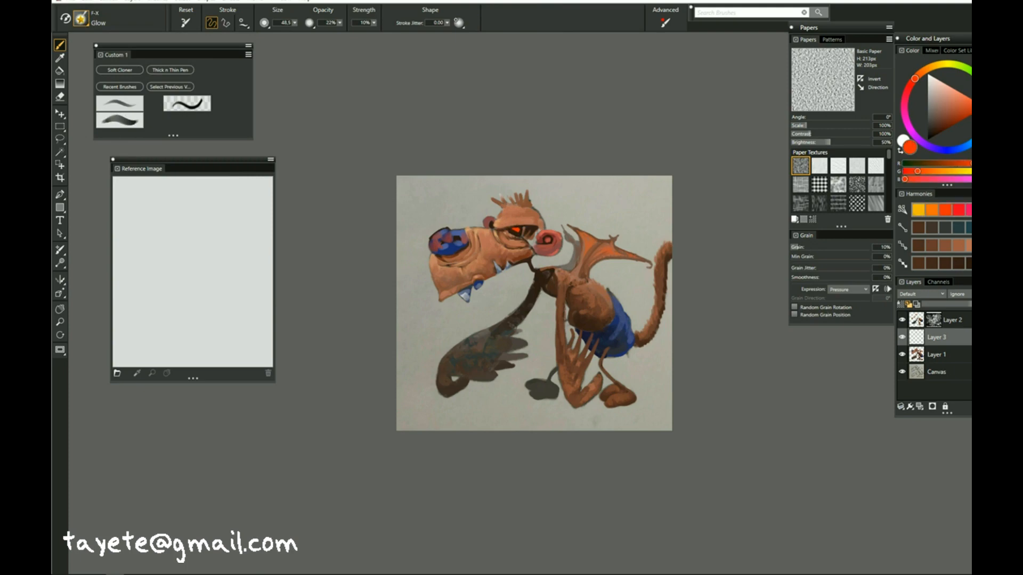
pyautogui.click(514, 230)
pyautogui.click(514, 229)
pyautogui.press('n')
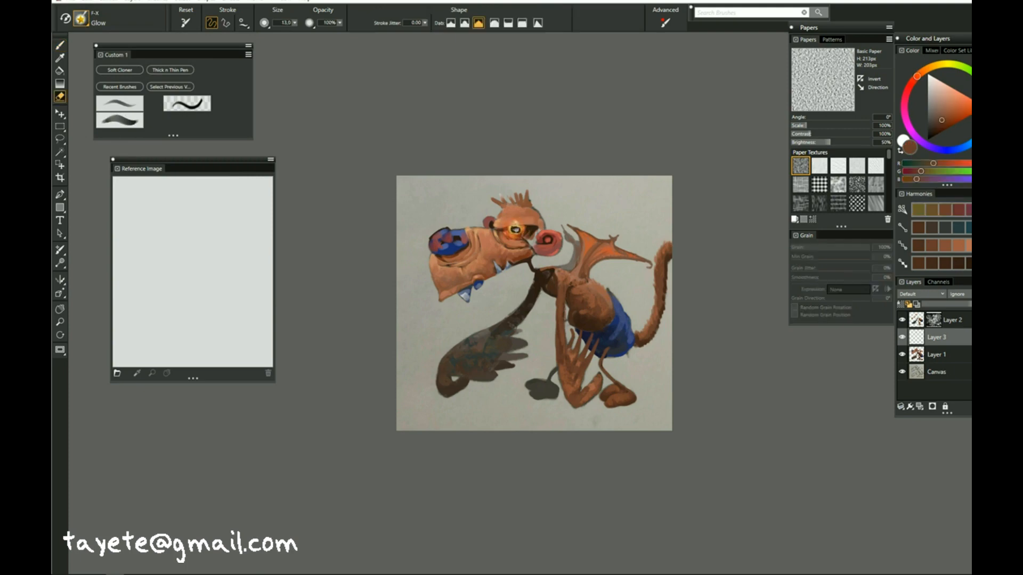
pyautogui.press('b')
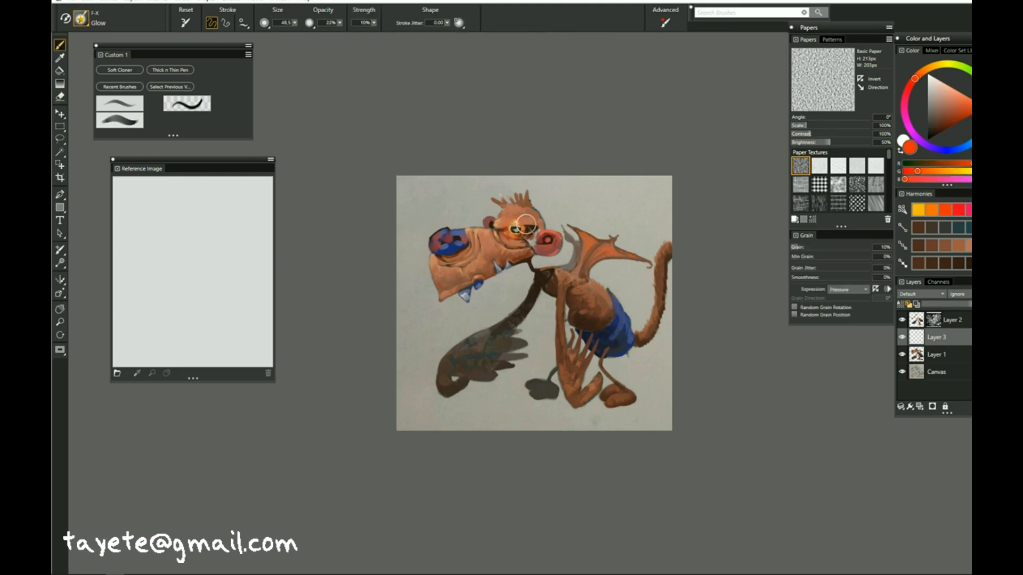
# - Redraw the dark upper eyelid and lower eye rim over the glow with the Thick n Thin Pen
pyautogui.click(170, 70)
pyautogui.keyDown('alt'); pyautogui.click(535, 224); pyautogui.keyUp('alt')
pyautogui.moveTo(501, 229); pyautogui.dragTo(526, 227)
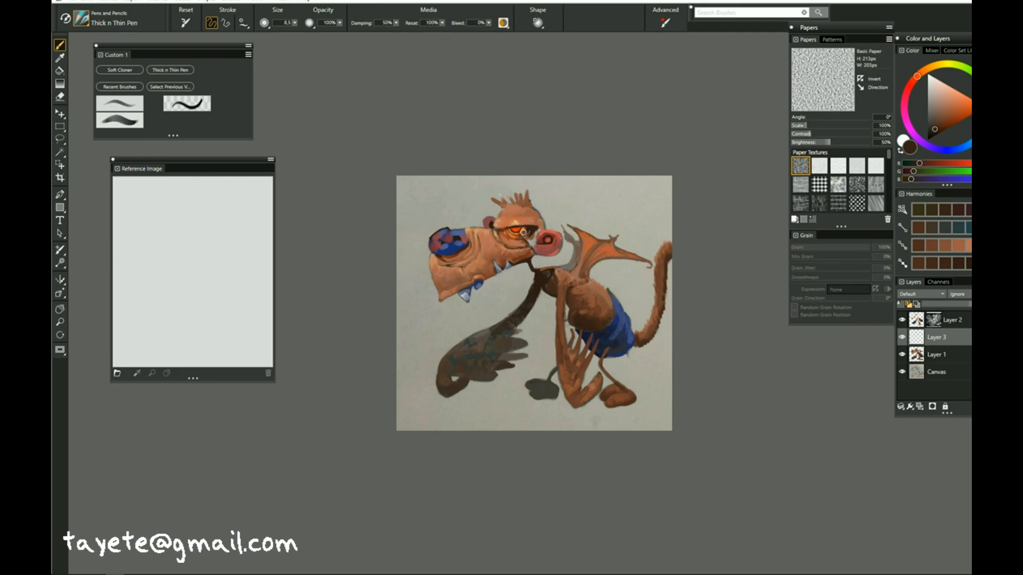
pyautogui.moveTo(504, 233); pyautogui.dragTo(515, 241)
pyautogui.keyDown('alt'); pyautogui.click(519, 232); pyautogui.keyUp('alt')
# - Soften the folds and cheek around the eye with sampled and harmony browns using the Pats custom brush
pyautogui.click(186, 103)
pyautogui.keyDown('alt'); pyautogui.click(539, 243); pyautogui.keyUp('alt')
pyautogui.keyDown('alt'); pyautogui.click(526, 233); pyautogui.keyUp('alt')
pyautogui.click(969, 250)
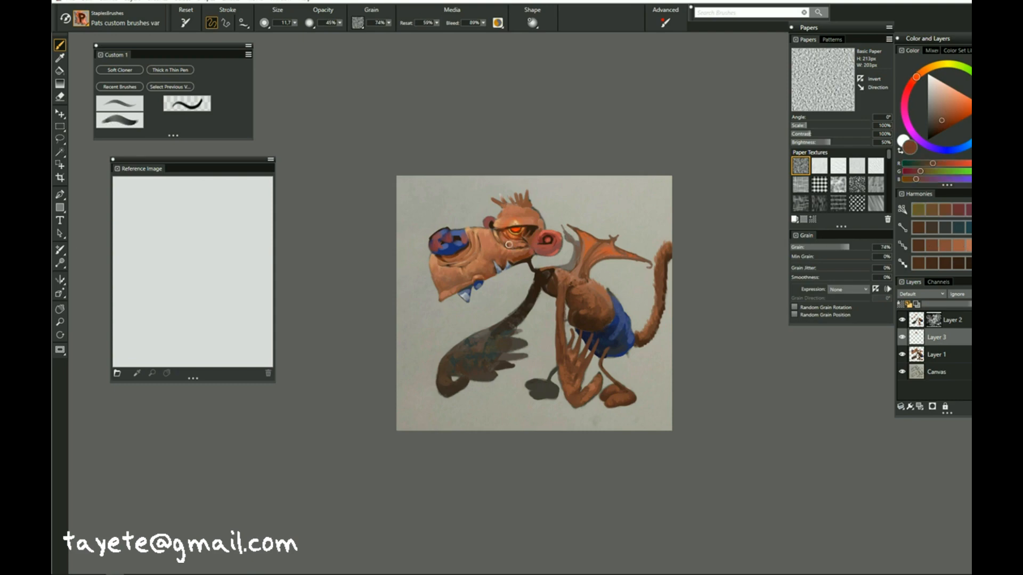
pyautogui.click(956, 250)
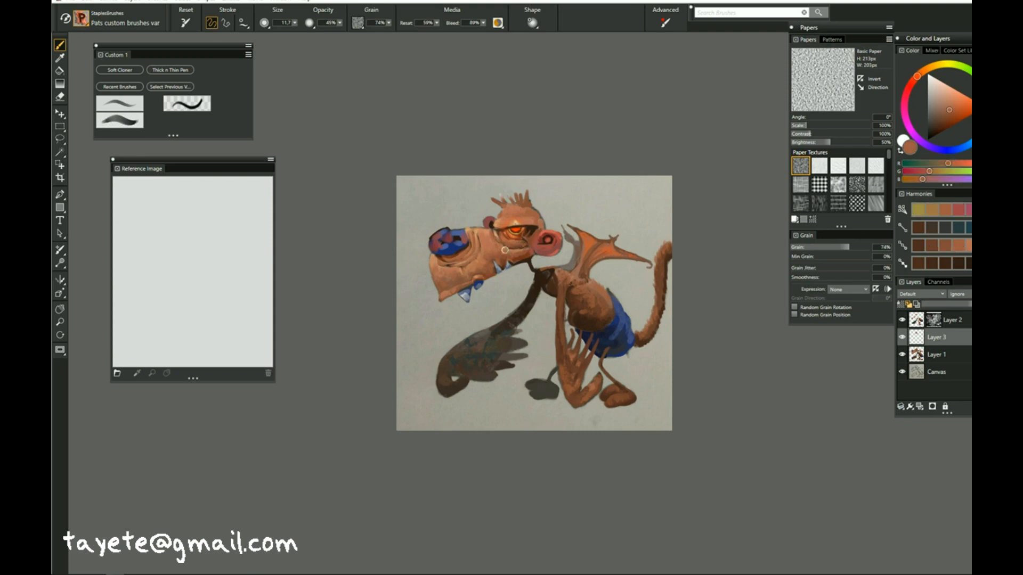
pyautogui.click(919, 248)
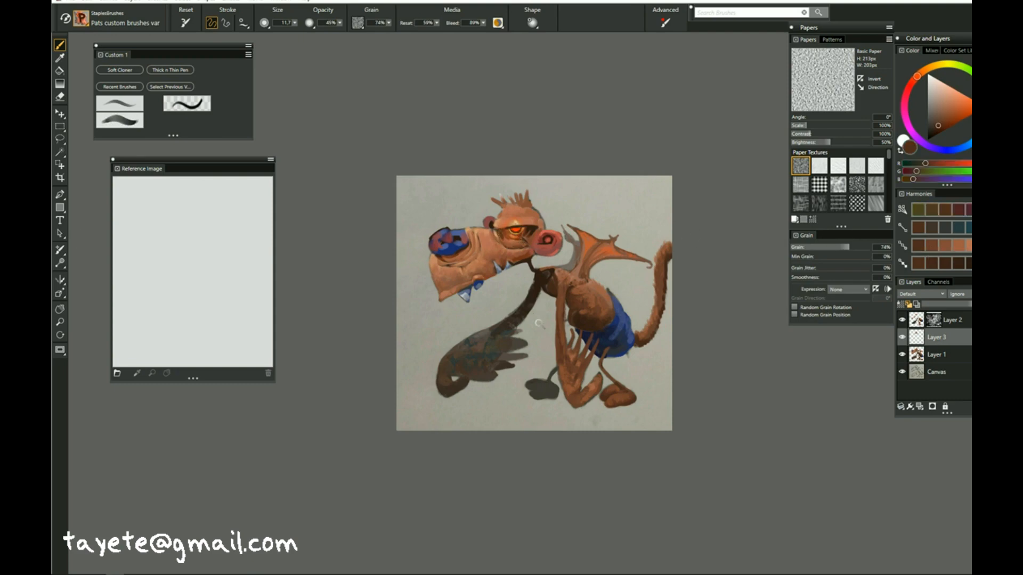
pyautogui.click(951, 262)
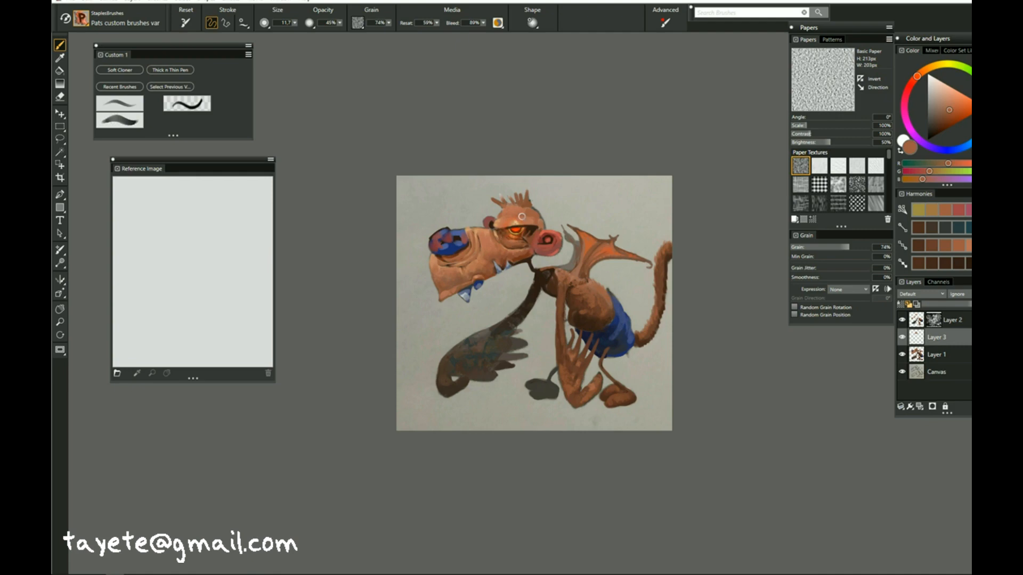
# - Shade the forehead and define the brow ridge with brown and fine dark brown strokes
pyautogui.click(932, 246)
pyautogui.moveTo(504, 214)
pyautogui.mouseDown()
pyautogui.moveTo(537, 216)
pyautogui.moveTo(516, 227)
pyautogui.mouseUp()
pyautogui.click(968, 246)
pyautogui.click(949, 263)
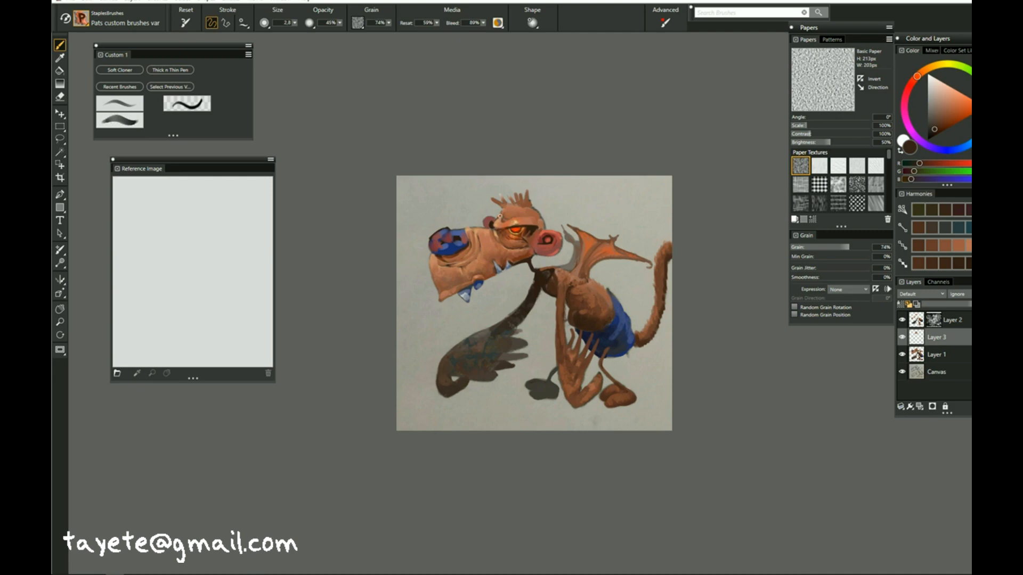
pyautogui.click(948, 263)
# - Paint the hair tuft in orange-red sampled from the eye and blend its roots into the head with sampled browns
pyautogui.keyDown('alt'); pyautogui.click(516, 230); pyautogui.keyUp('alt')
pyautogui.moveTo(526, 201); pyautogui.dragTo(529, 186)
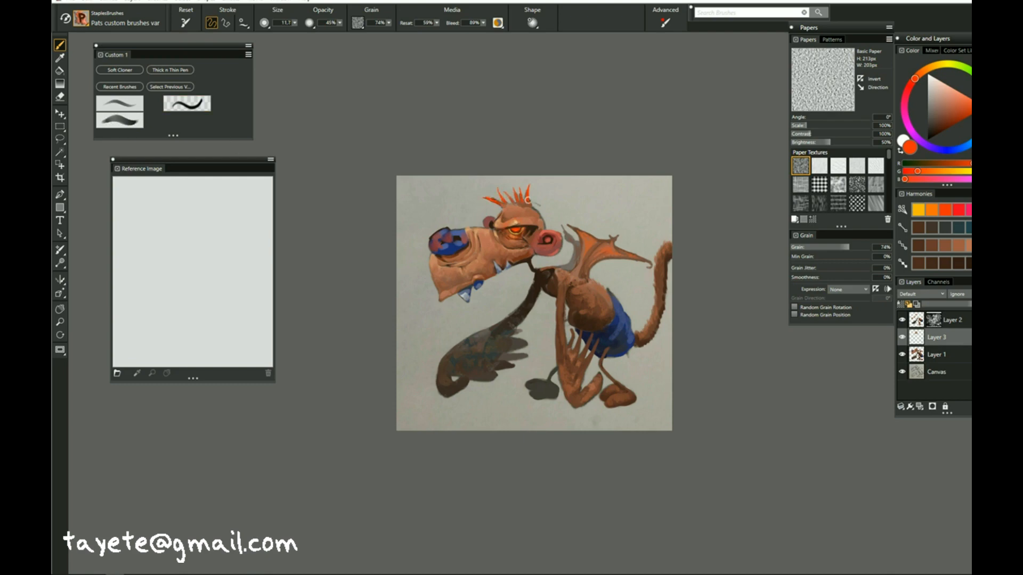
pyautogui.moveTo(537, 202); pyautogui.dragTo(530, 211)
pyautogui.keyDown('alt'); pyautogui.click(533, 210); pyautogui.keyUp('alt')
pyautogui.keyDown('alt'); pyautogui.click(521, 209); pyautogui.keyUp('alt')
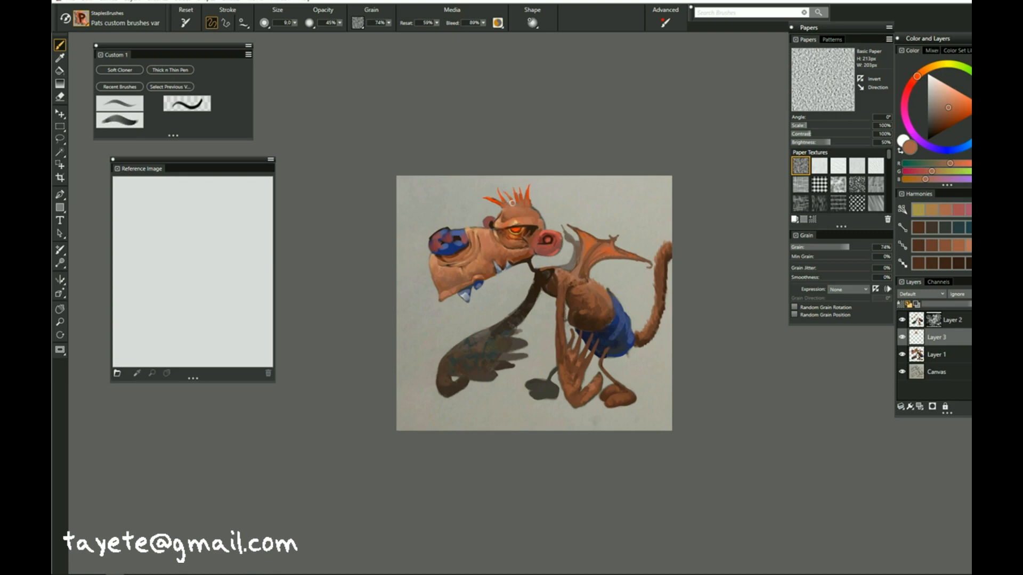
pyautogui.keyDown('alt'); pyautogui.click(526, 230); pyautogui.keyUp('alt')
pyautogui.keyDown('alt'); pyautogui.click(532, 208); pyautogui.keyUp('alt')
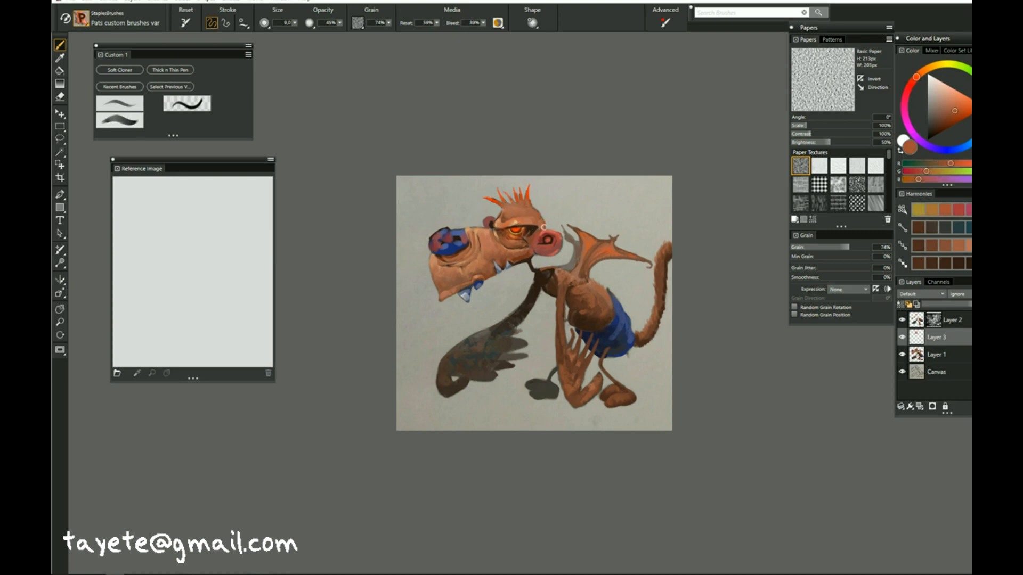
# - Shade the area between the eye and the ear with browns sampled from the head
pyautogui.keyDown('alt'); pyautogui.click(537, 230); pyautogui.keyUp('alt')
pyautogui.moveTo(538, 223); pyautogui.dragTo(542, 231)
pyautogui.keyDown('alt'); pyautogui.click(541, 225); pyautogui.keyUp('alt')
pyautogui.keyDown('alt'); pyautogui.click(542, 226); pyautogui.keyUp('alt')
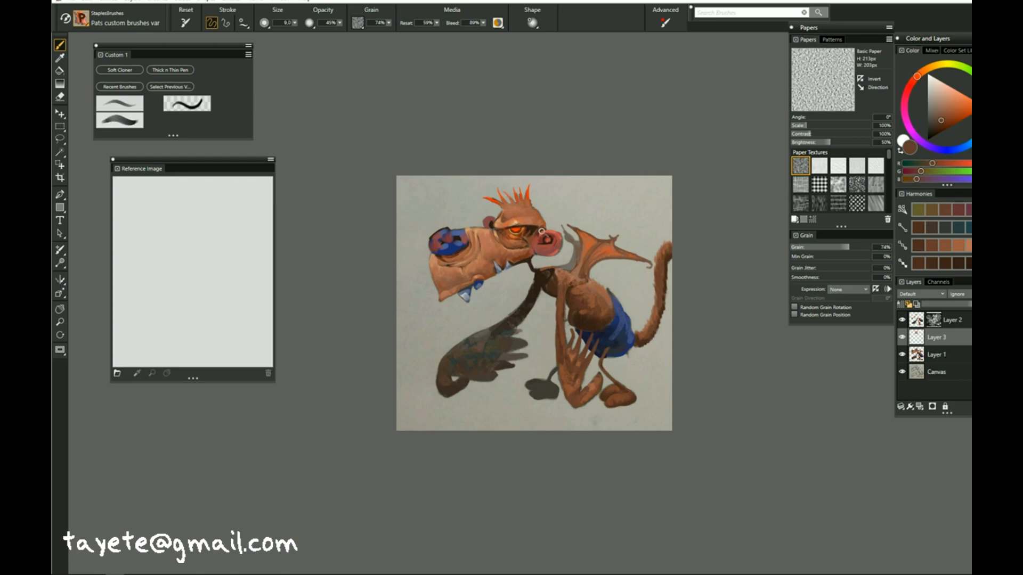
# - Repaint the inner ear with smooth pinkish-red strokes over the dark spiral
pyautogui.keyDown('alt'); pyautogui.click(558, 234); pyautogui.keyUp('alt')
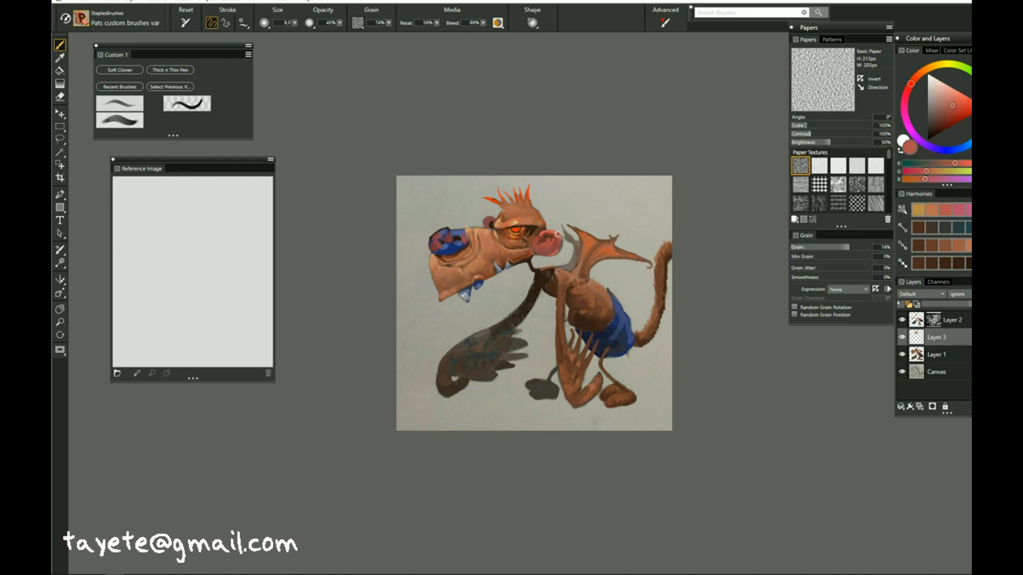
pyautogui.click(964, 111)
pyautogui.moveTo(549, 243); pyautogui.dragTo(560, 242)
# - Paint lighter blue highlight strokes along the back of the shorts
pyautogui.keyDown('alt'); pyautogui.click(627, 321); pyautogui.keyUp('alt')
pyautogui.keyDown('alt'); pyautogui.click(619, 309); pyautogui.keyUp('alt')
pyautogui.keyDown('alt'); pyautogui.click(613, 297); pyautogui.keyUp('alt')
pyautogui.click(950, 97)
pyautogui.moveTo(609, 290)
pyautogui.mouseDown()
pyautogui.moveTo(619, 334)
pyautogui.moveTo(633, 343)
pyautogui.mouseUp()
# - Add dark blue fold shadows to the shorts and blend them with the highlights using the Pats custom brush
pyautogui.keyDown('alt'); pyautogui.click(619, 347); pyautogui.keyUp('alt')
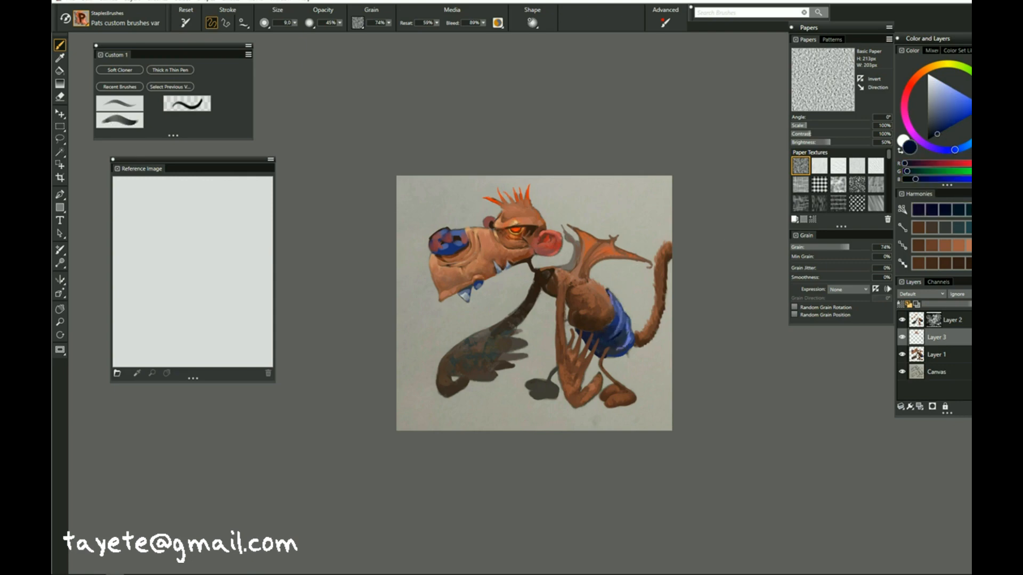
pyautogui.moveTo(621, 351); pyautogui.dragTo(627, 340)
pyautogui.moveTo(613, 297)
pyautogui.mouseDown()
pyautogui.moveTo(615, 333)
pyautogui.moveTo(628, 337)
pyautogui.mouseUp()
pyautogui.click(948, 118)
pyautogui.click(187, 103)
pyautogui.keyDown('alt'); pyautogui.click(624, 347); pyautogui.keyUp('alt')
pyautogui.scroll(-3, 554, 294)
pyautogui.scroll(2, 554, 293)
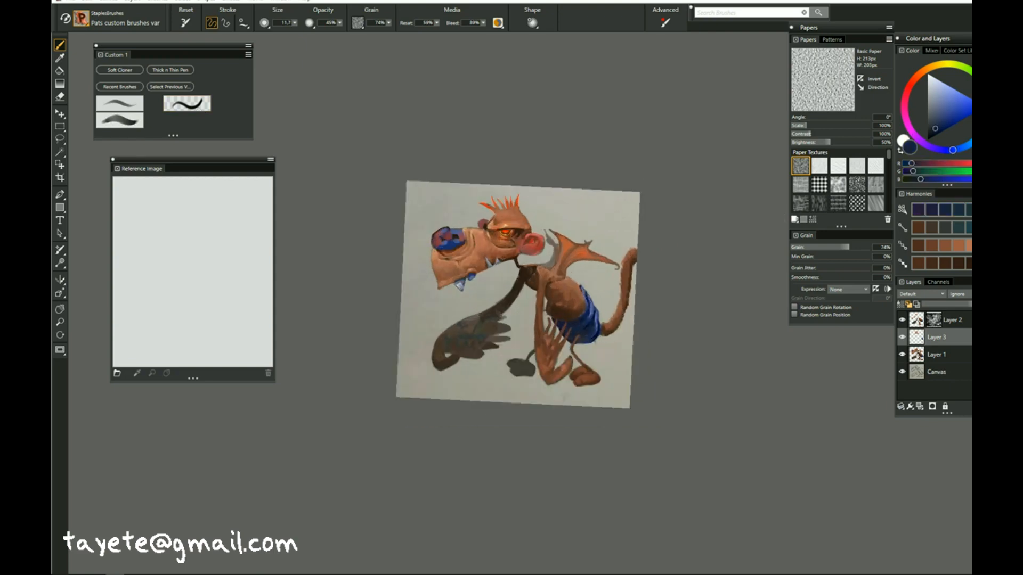
# - Repaint the patchy nose on Layer 1 with sampled blues and darken the nostrils
pyautogui.scroll(3, 554, 294)
pyautogui.click(915, 326)
pyautogui.keyDown('alt'); pyautogui.click(582, 358); pyautogui.keyUp('alt')
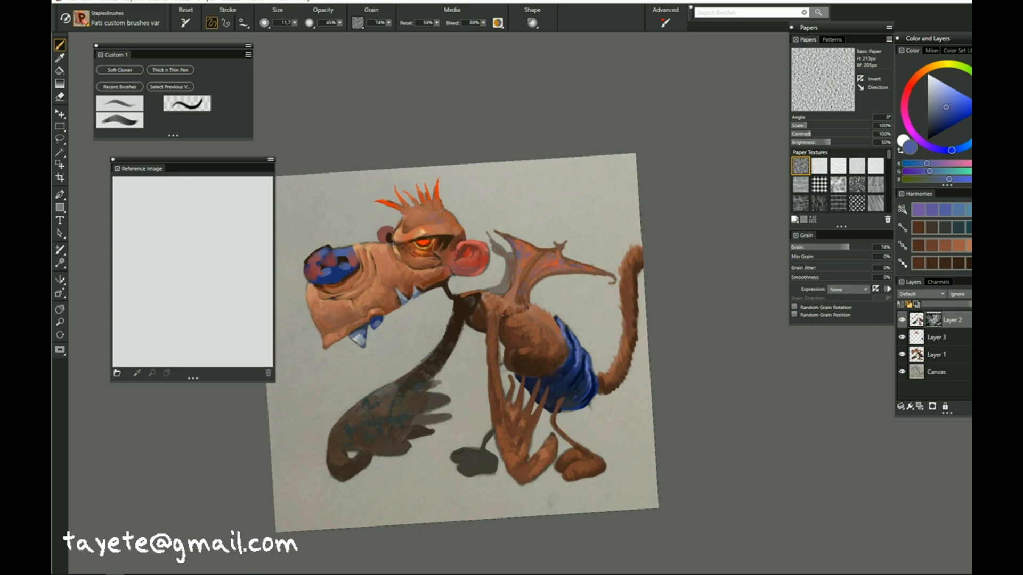
pyautogui.click(914, 356)
pyautogui.keyDown('alt'); pyautogui.click(341, 262); pyautogui.keyUp('alt')
pyautogui.moveTo(316, 268)
pyautogui.mouseDown()
pyautogui.moveTo(340, 253)
pyautogui.moveTo(347, 262)
pyautogui.moveTo(347, 215)
pyautogui.moveTo(345, 264)
pyautogui.mouseUp()
# - Smooth the blue transitions around the nostrils and bridge of the nose with tones sampled from the nose
pyautogui.keyDown('alt'); pyautogui.click(347, 252); pyautogui.keyUp('alt')
pyautogui.keyDown('alt'); pyautogui.click(352, 259); pyautogui.keyUp('alt')
pyautogui.keyDown('alt'); pyautogui.click(341, 261); pyautogui.keyUp('alt')
pyautogui.keyDown('alt'); pyautogui.click(352, 263); pyautogui.keyUp('alt')
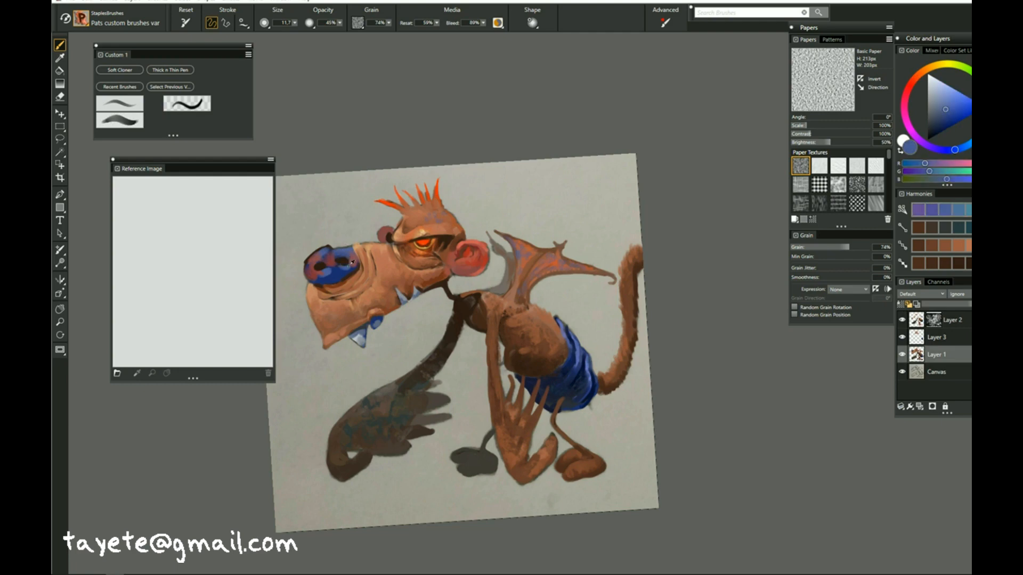
pyautogui.keyDown('alt'); pyautogui.click(346, 270); pyautogui.keyUp('alt')
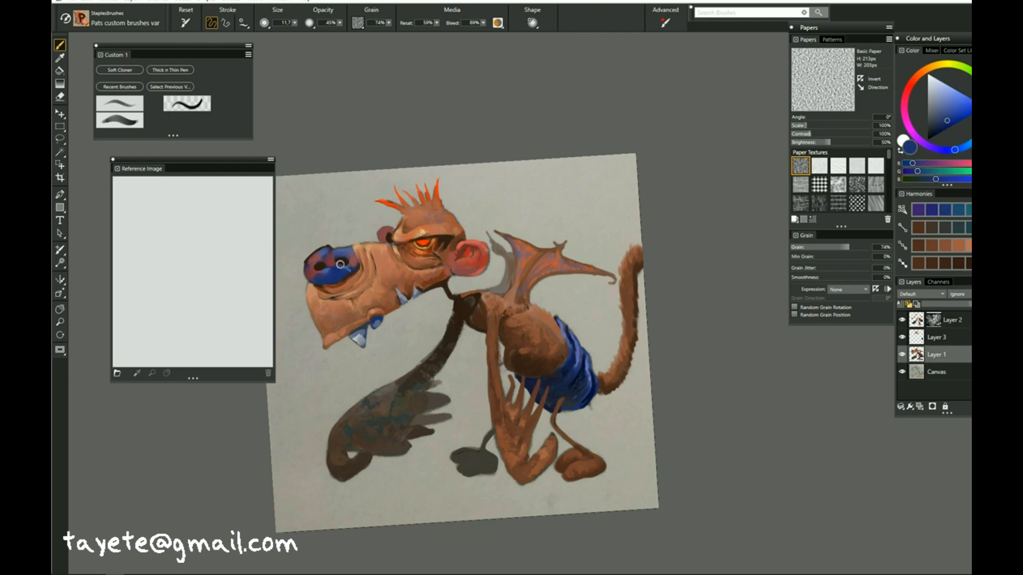
pyautogui.keyDown('alt'); pyautogui.click(326, 281); pyautogui.keyUp('alt')
# - Define the nostril edges and the top of the nose with dark and light blue tones using the Thick n Thin Pen and Pats custom brush
pyautogui.click(171, 70)
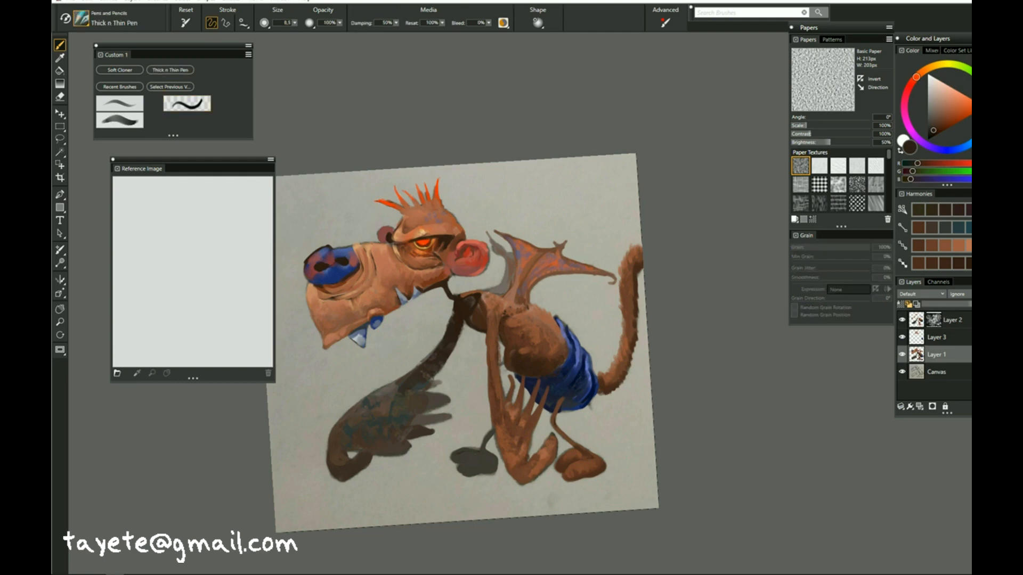
pyautogui.keyDown('alt'); pyautogui.click(348, 252); pyautogui.keyUp('alt')
pyautogui.click(169, 87)
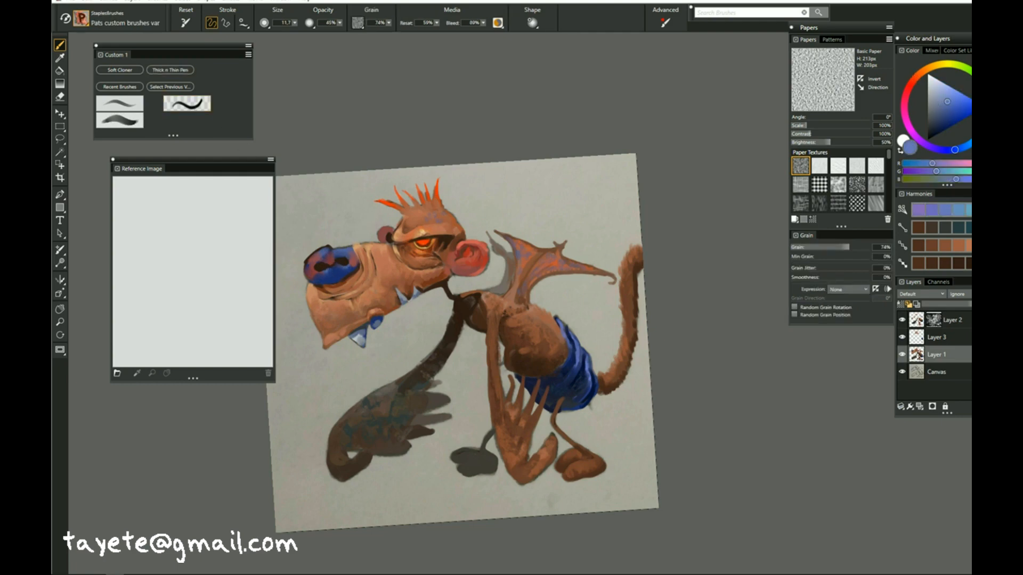
pyautogui.keyDown('alt'); pyautogui.click(340, 271); pyautogui.keyUp('alt')
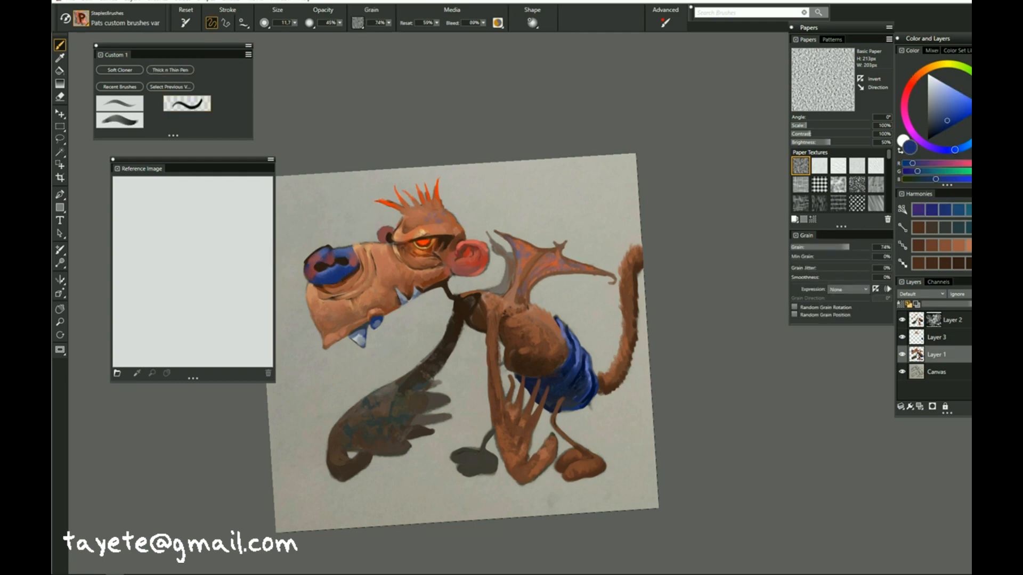
pyautogui.moveTo(342, 253); pyautogui.dragTo(349, 256)
pyautogui.scroll(-1, 349, 255)
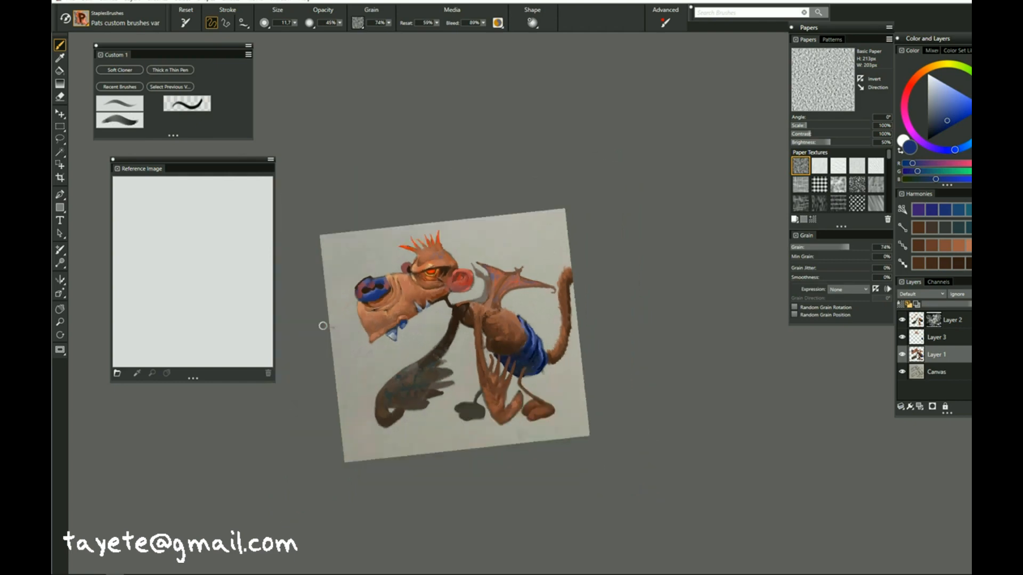
# - Blend purple and ear-sampled red tones into the underside and edges of the blue nose
pyautogui.keyDown('alt'); pyautogui.click(370, 255); pyautogui.keyUp('alt')
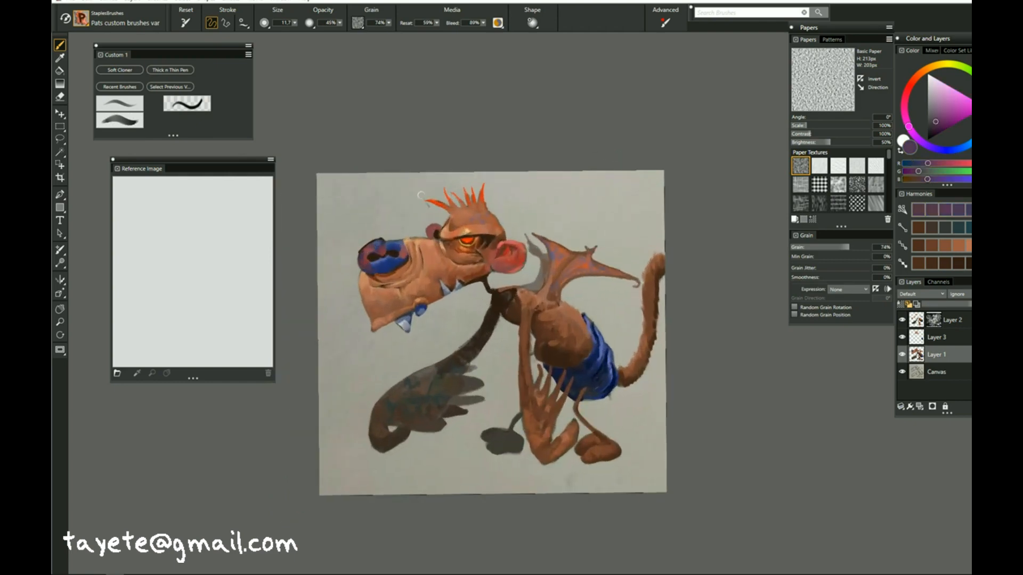
pyautogui.keyDown('alt'); pyautogui.click(516, 260); pyautogui.keyUp('alt')
pyautogui.moveTo(376, 270); pyautogui.dragTo(389, 268)
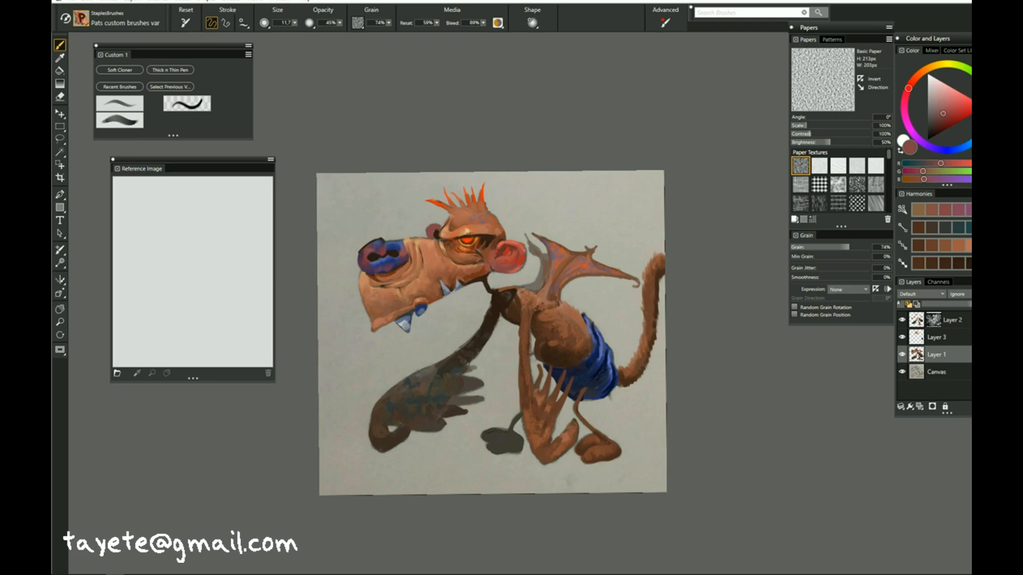
pyautogui.keyDown('alt'); pyautogui.click(387, 266); pyautogui.keyUp('alt')
pyautogui.keyDown('alt'); pyautogui.click(386, 268); pyautogui.keyUp('alt')
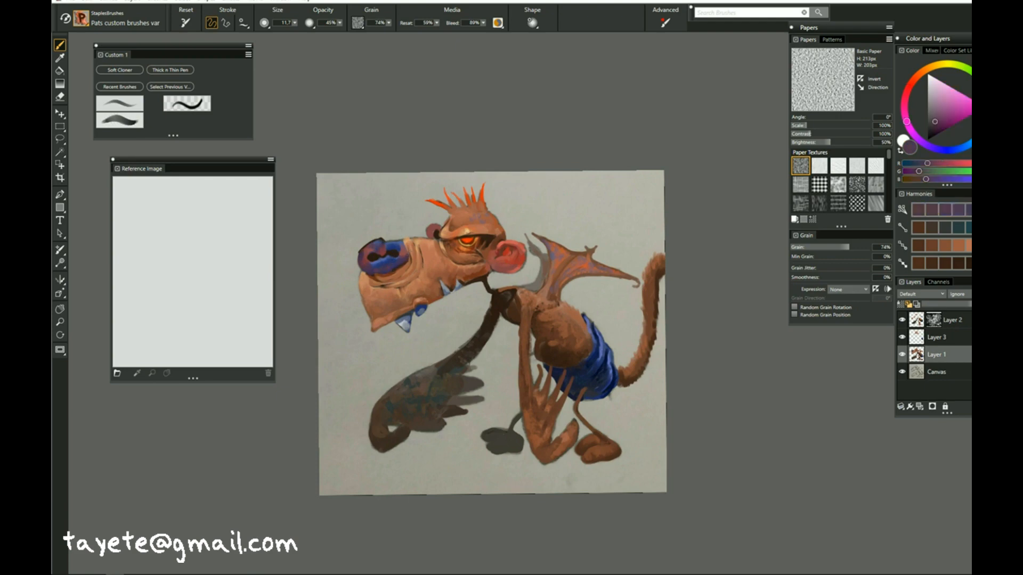
# - Add a new layer above Layer 2 and paint an orange-red glow over the eye and hair spikes with the F-X Glow brush
pyautogui.click(952, 318)
pyautogui.click(920, 408)
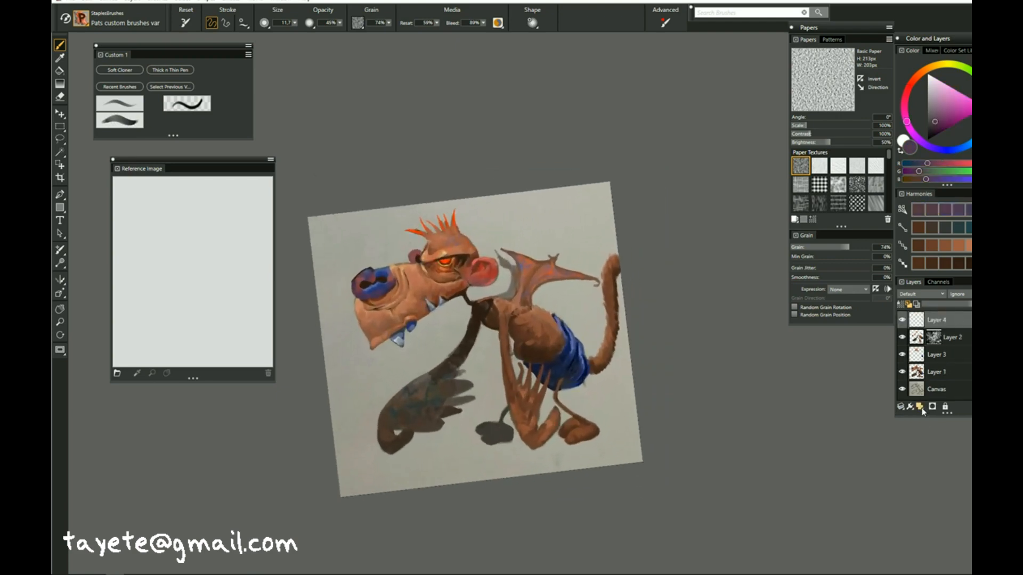
pyautogui.click(81, 20)
pyautogui.click(173, 80)
pyautogui.moveTo(442, 262); pyautogui.dragTo(449, 256)
pyautogui.moveTo(419, 217); pyautogui.dragTo(464, 213)
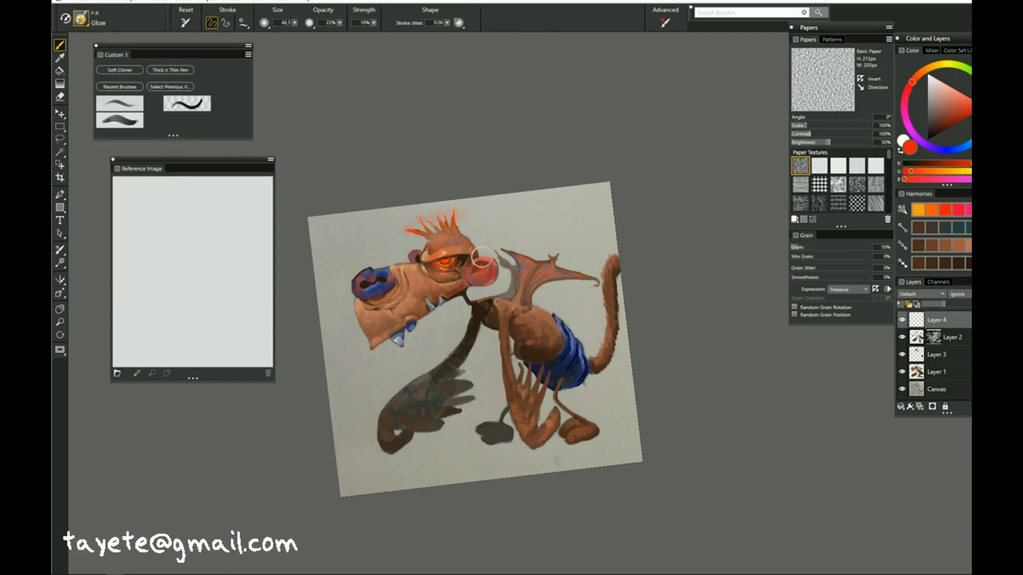
pyautogui.scroll(-5, 511, 302)
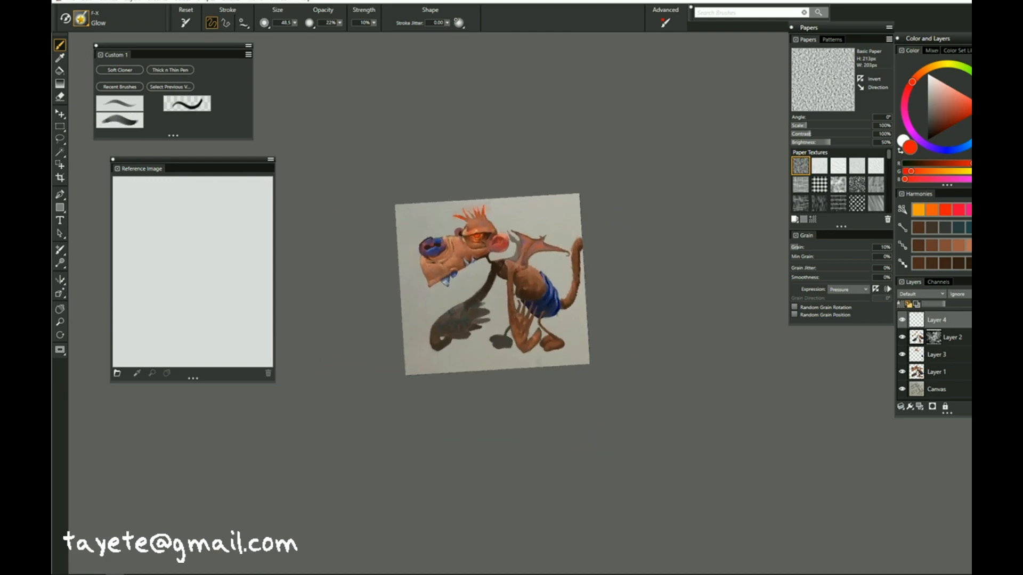
# - Paint dark brown shadows on the shoulder and upper body on Layer 1 with the Speckle Grainy Hard Drip brush
pyautogui.click(915, 372)
pyautogui.click(134, 122)
pyautogui.keyDown('alt'); pyautogui.click(527, 266); pyautogui.keyUp('alt')
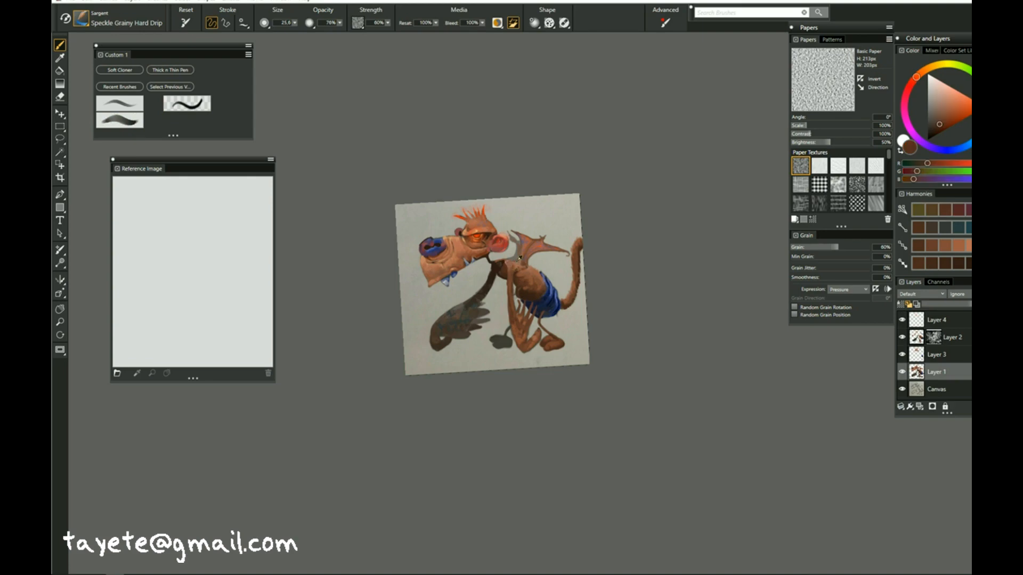
pyautogui.keyDown('alt'); pyautogui.click(504, 266); pyautogui.keyUp('alt')
pyautogui.click(967, 264)
pyautogui.moveTo(514, 274); pyautogui.dragTo(526, 286)
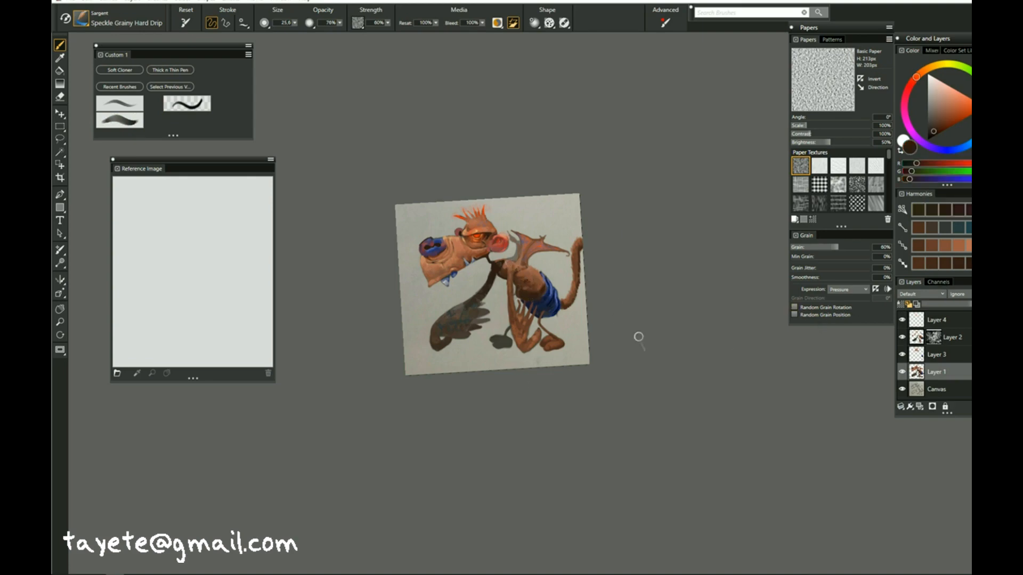
# - Refine the fingers overlapping the shorts on Layer 4 with sampled light brown, using the Pats custom brush
pyautogui.click(926, 322)
pyautogui.keyDown('alt'); pyautogui.click(523, 320); pyautogui.keyUp('alt')
pyautogui.click(186, 100)
pyautogui.moveTo(527, 328); pyautogui.dragTo(519, 325)
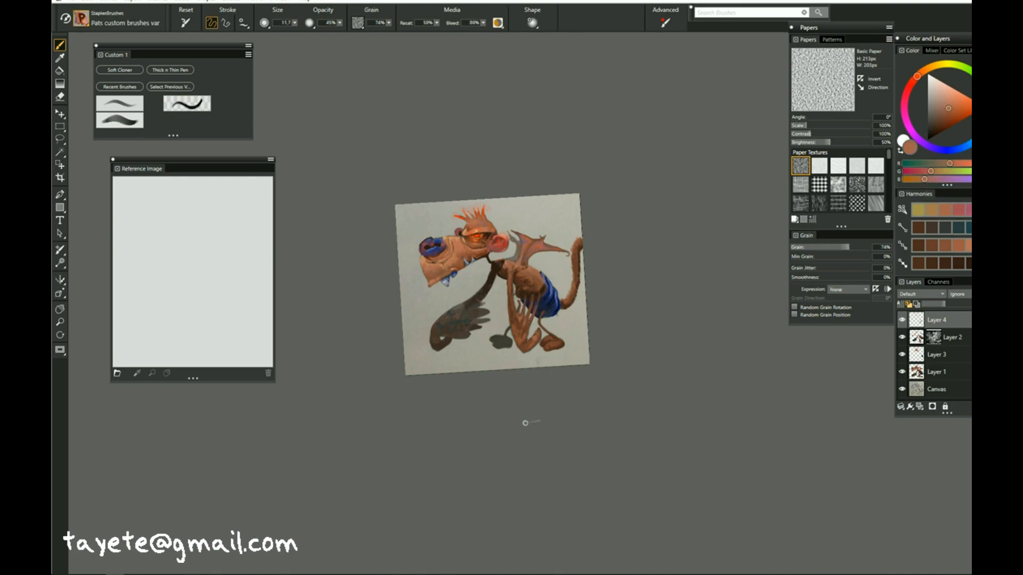
pyautogui.scroll(2, 526, 423)
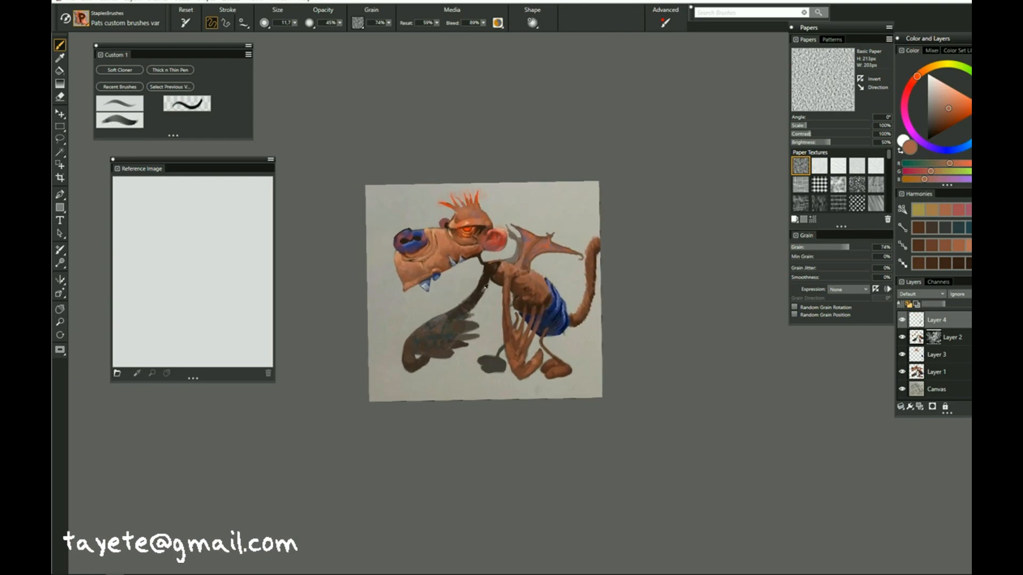
# - Sign the painting in the canvas's lower-left corner with an orange-red boxed monogram and "20", finishing with the Thick n Thin Pen
pyautogui.keyDown('alt'); pyautogui.click(486, 285); pyautogui.keyUp('alt')
pyautogui.keyDown('alt'); pyautogui.click(470, 224); pyautogui.keyUp('alt')
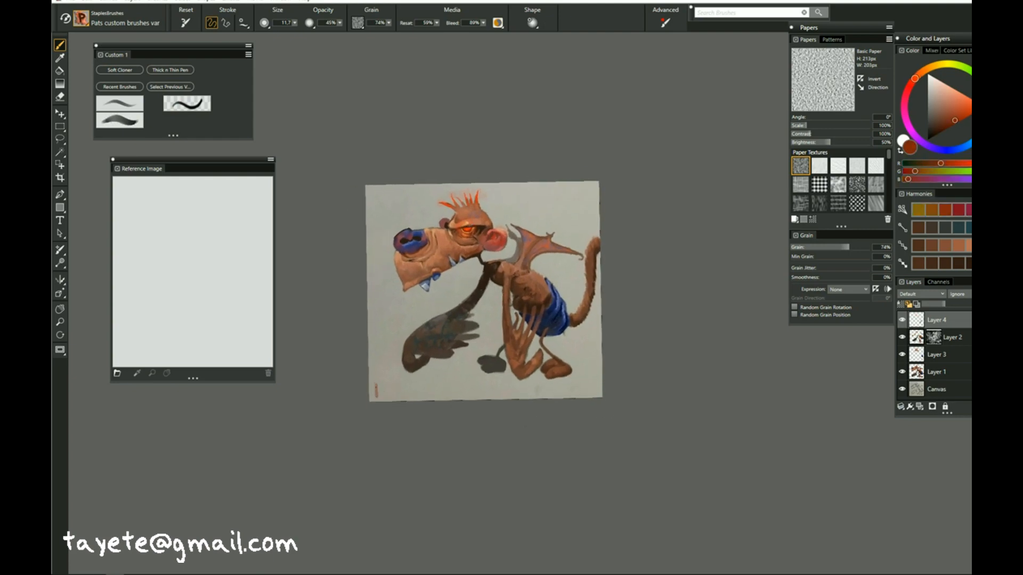
pyautogui.keyDown('alt'); pyautogui.click(473, 222); pyautogui.keyUp('alt')
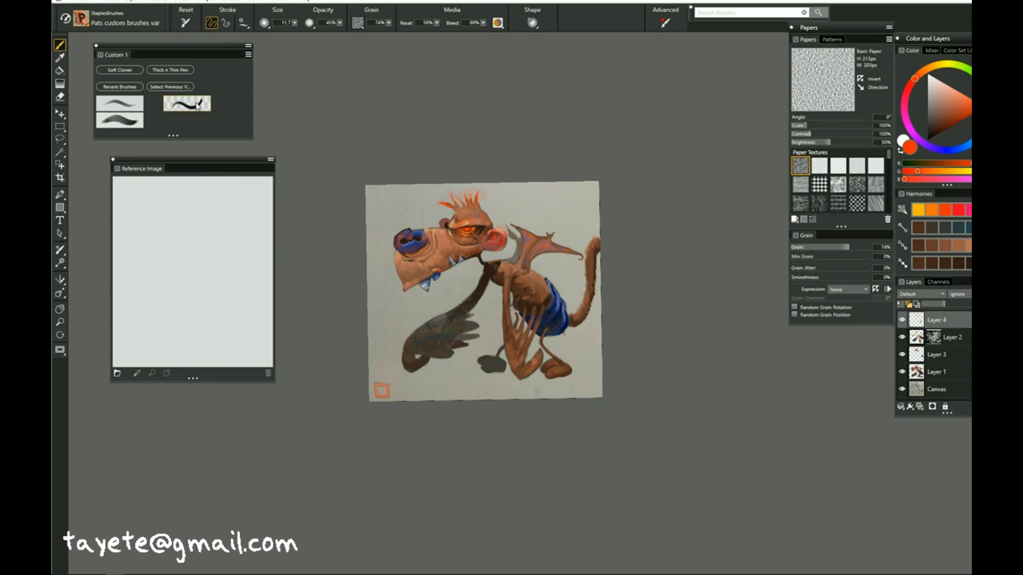
pyautogui.click(171, 70)
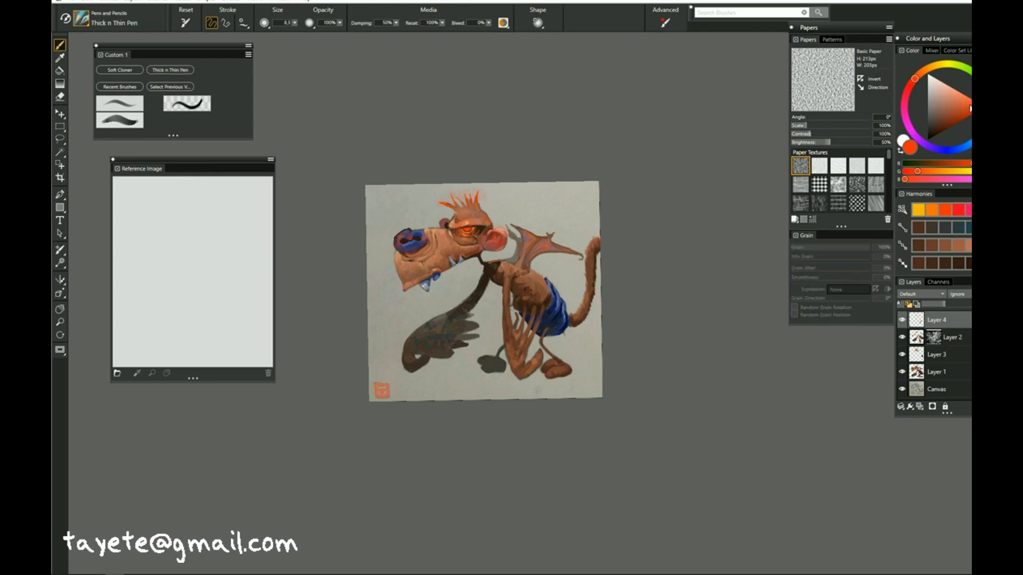
# - Add a new layer above Layer 4 and work on the tail in sampled brown with the Speckle Grainy Hard Drip brush
pyautogui.click(919, 406)
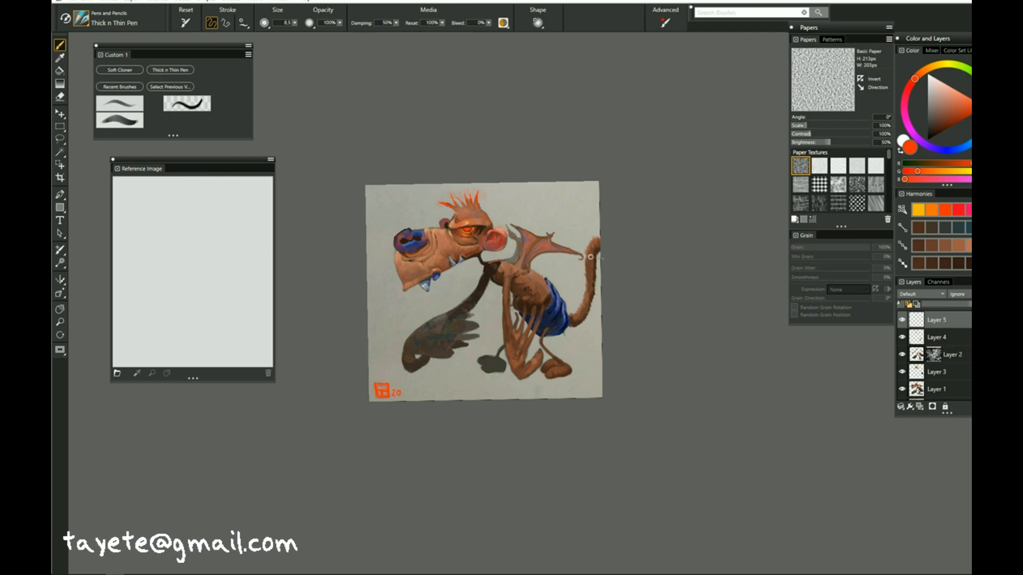
pyautogui.click(126, 122)
pyautogui.keyDown('alt'); pyautogui.click(591, 291); pyautogui.keyUp('alt')
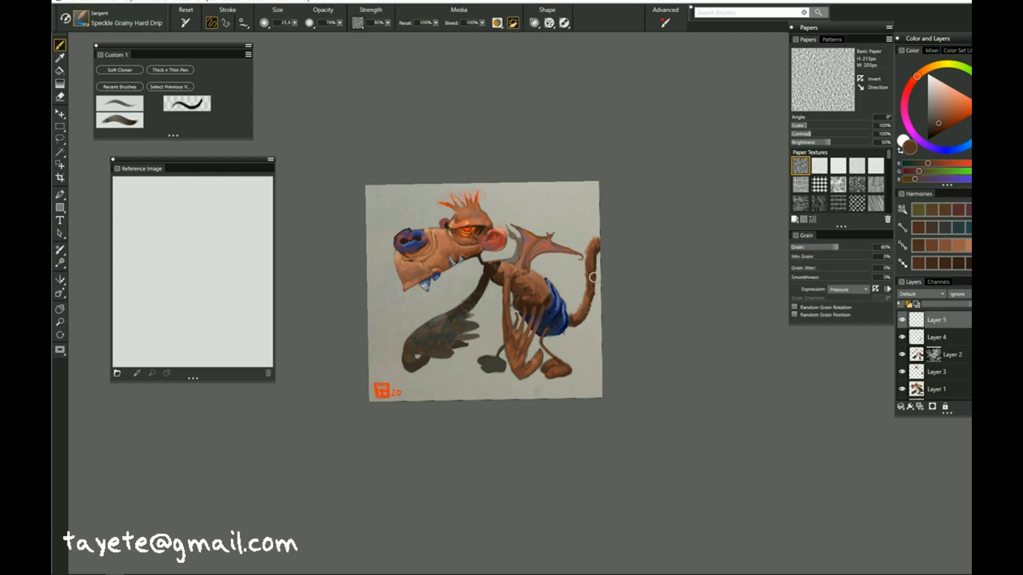